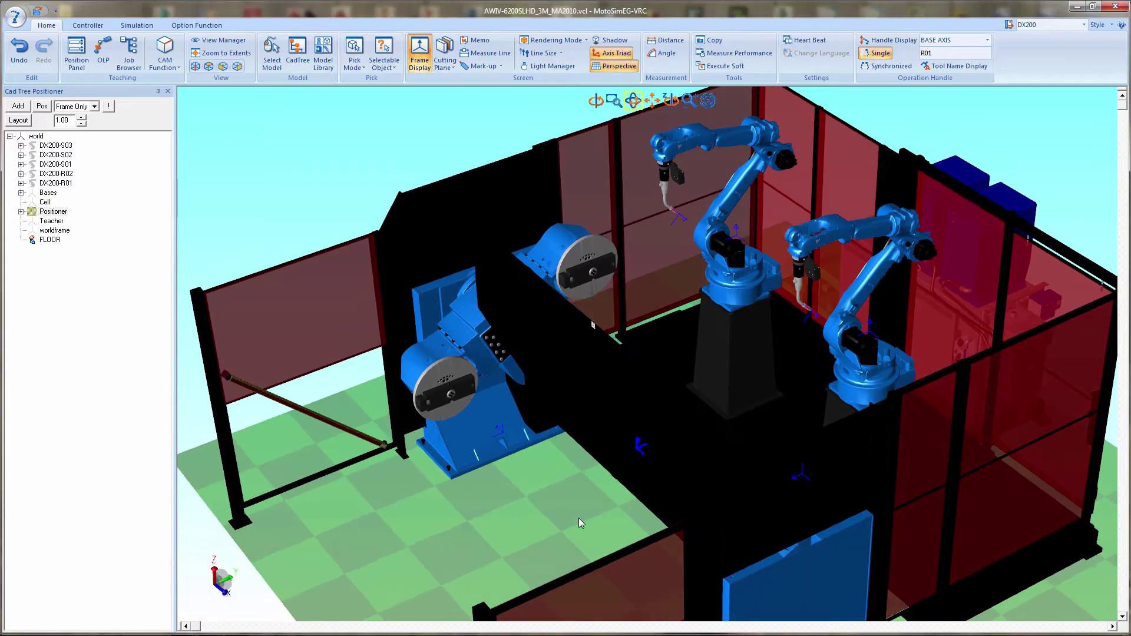
# Hide the models 1255_HS_TOOLING_W-MOTOMOUNT-B and 1255_HS_TOOLING_W-MOTOMOUNT-A of the positioner
pyautogui.click(271, 53)
pyautogui.click(584, 266)
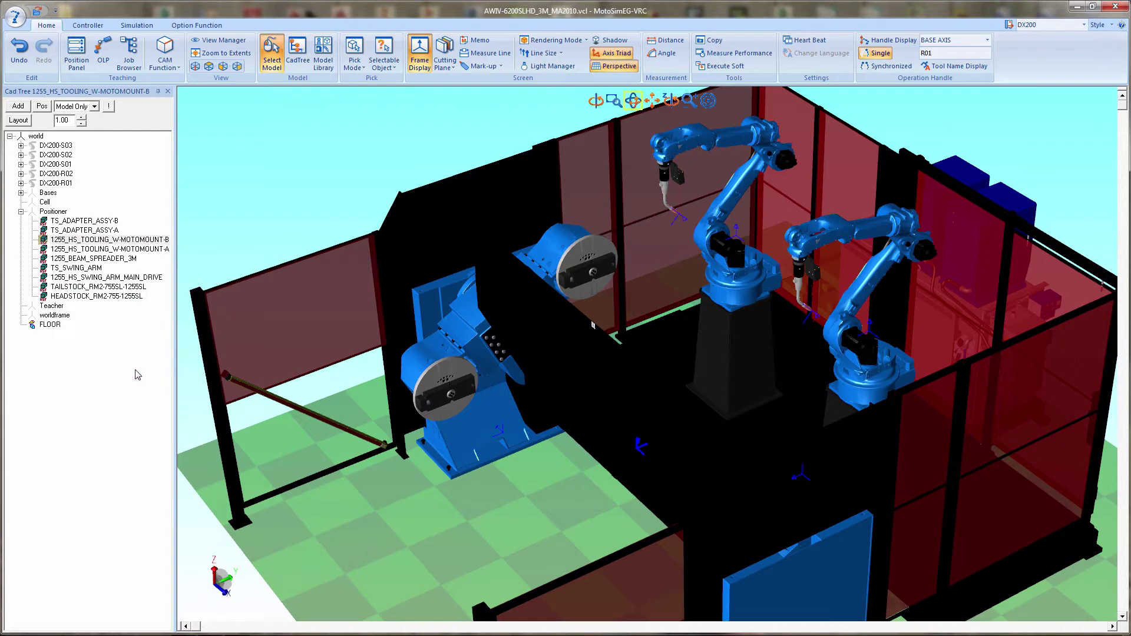
pyautogui.rightClick(88, 241)
pyautogui.moveTo(119, 271)
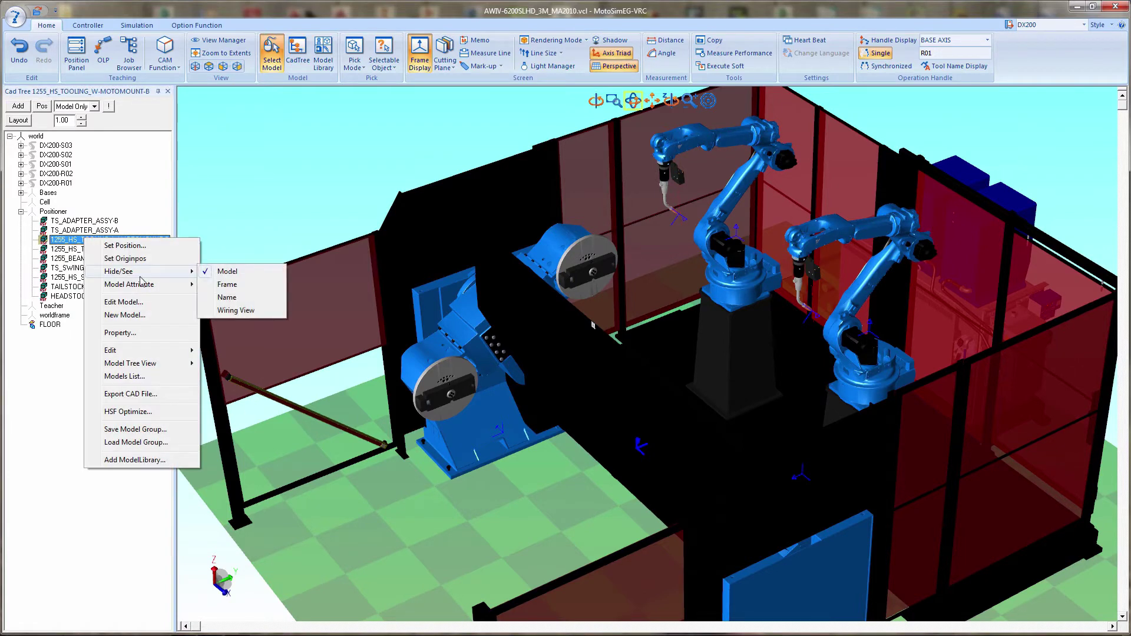
pyautogui.click(233, 271)
pyautogui.rightClick(94, 249)
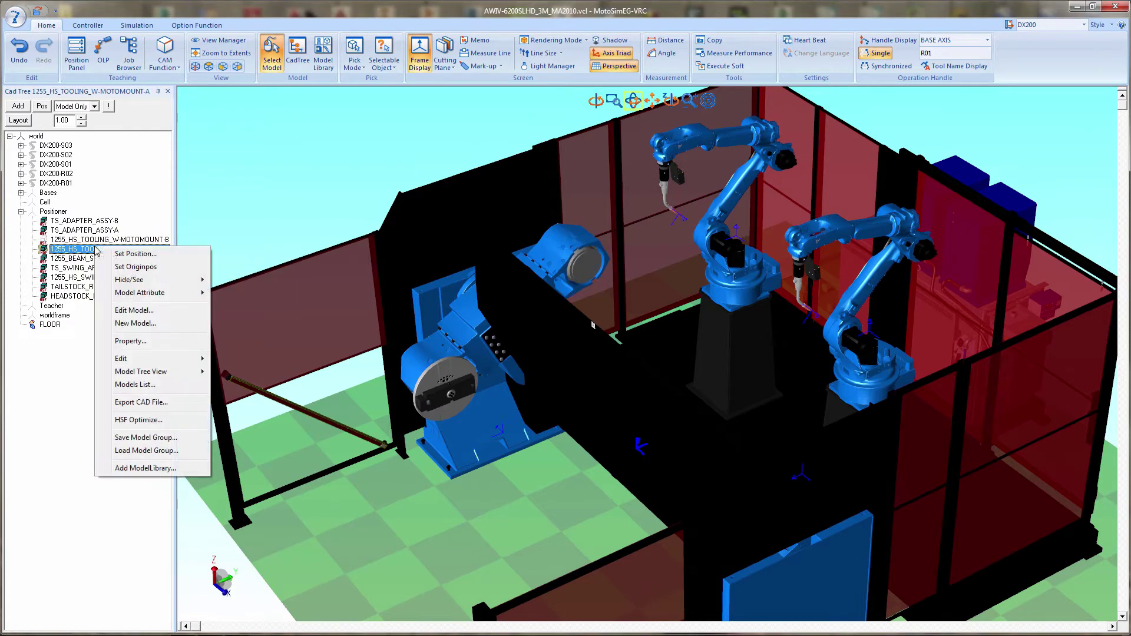
pyautogui.moveTo(153, 279)
pyautogui.click(262, 286)
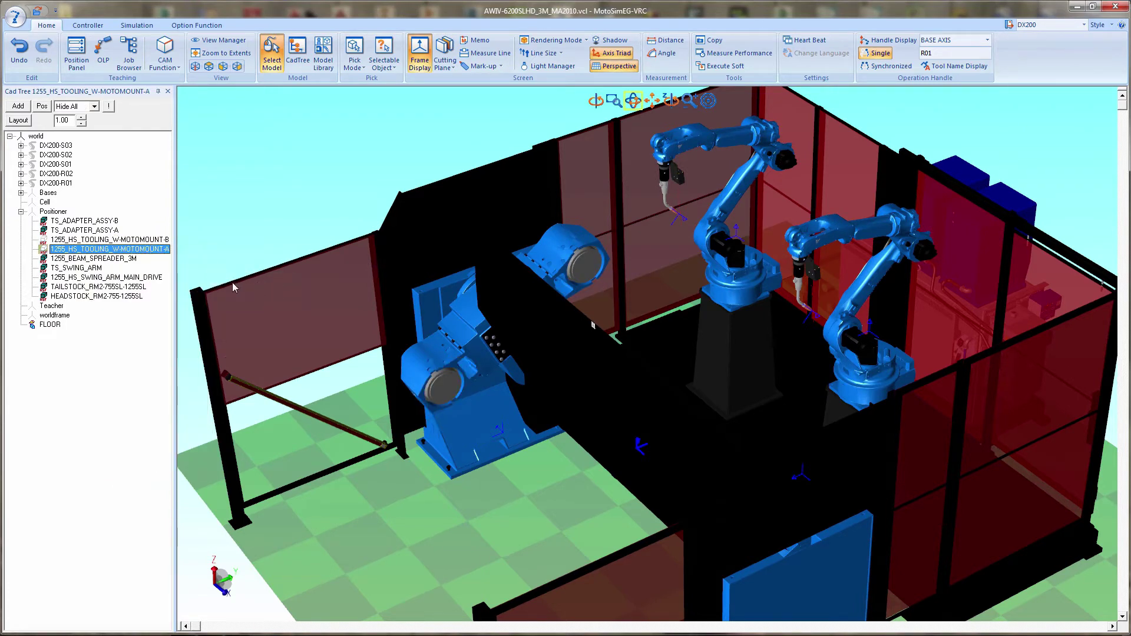
# Hide the positioner models 1255_BEAM_SPREADER_3M and 1255_HS_SWING_ARM_MAIN_DRIVE
pyautogui.click(95, 258)
pyautogui.rightClick(96, 259)
pyautogui.moveTo(167, 293)
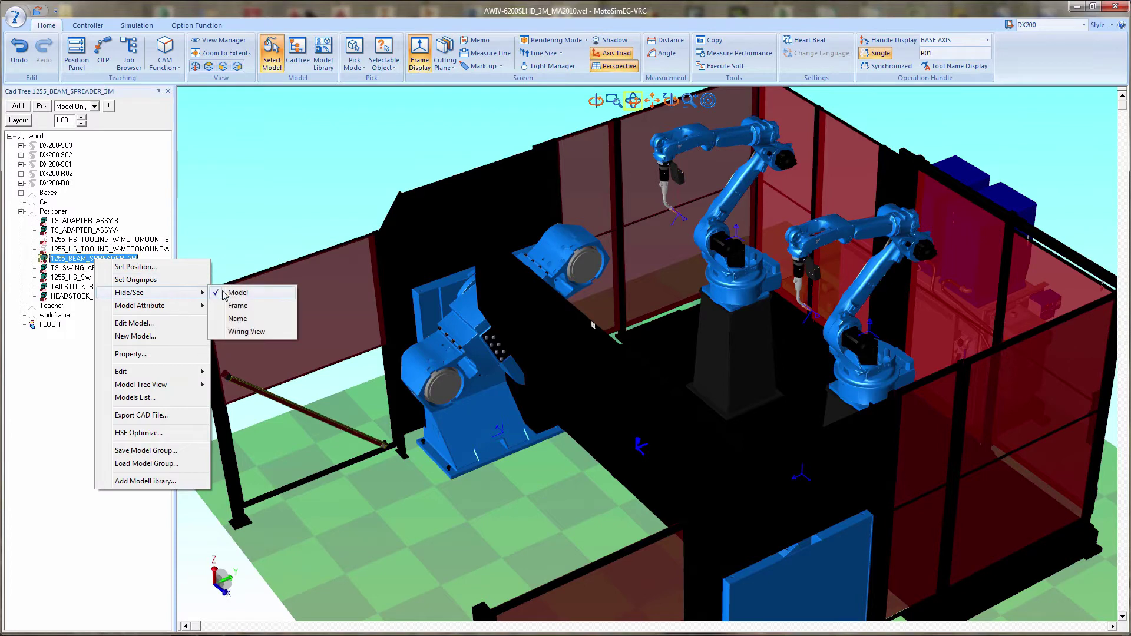
pyautogui.click(235, 291)
pyautogui.click(132, 278)
pyautogui.rightClick(132, 279)
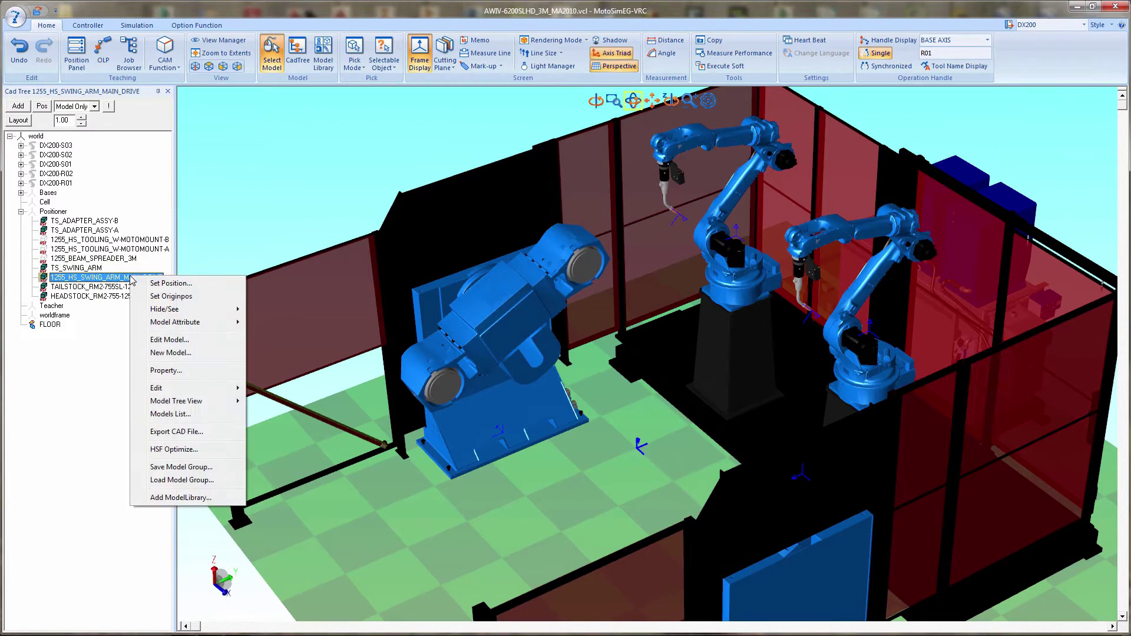
pyautogui.moveTo(177, 309)
pyautogui.click(264, 309)
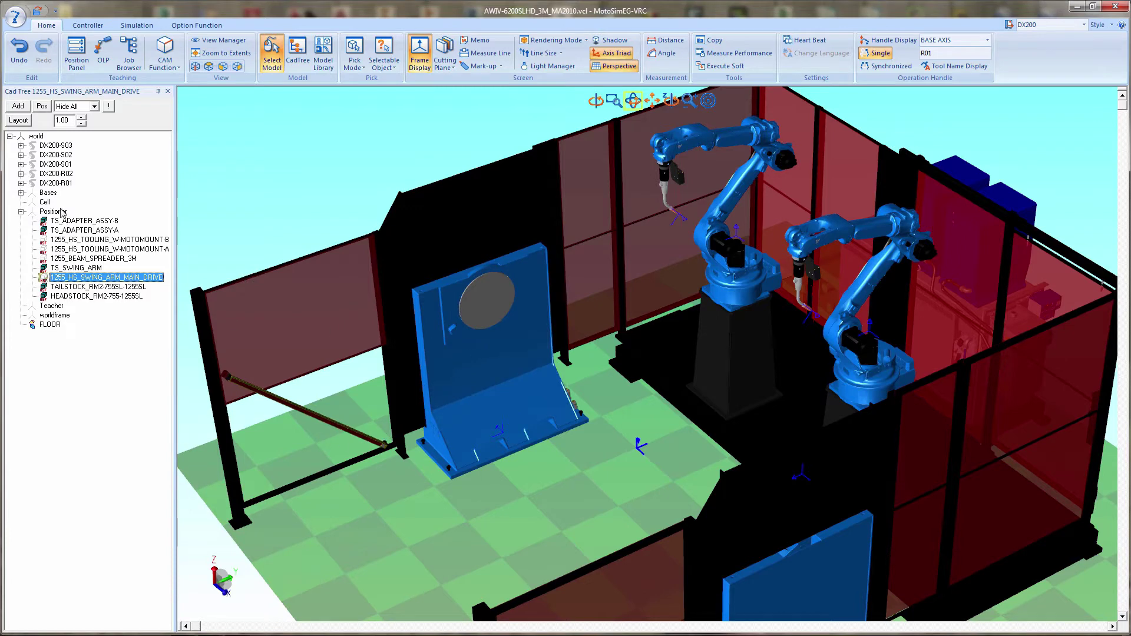
# Position the DX200-S01_EX1-POS frame under DX200-S01 by picking the centre of the headstock's round face
pyautogui.click(21, 164)
pyautogui.click(32, 174)
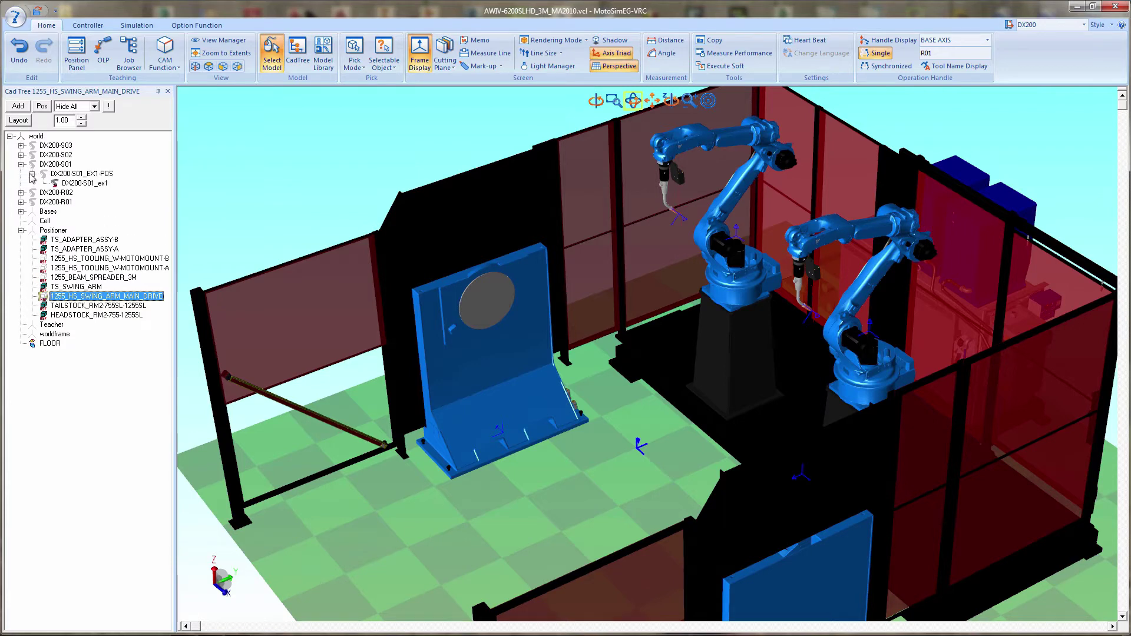
pyautogui.click(31, 174)
pyautogui.rightClick(96, 176)
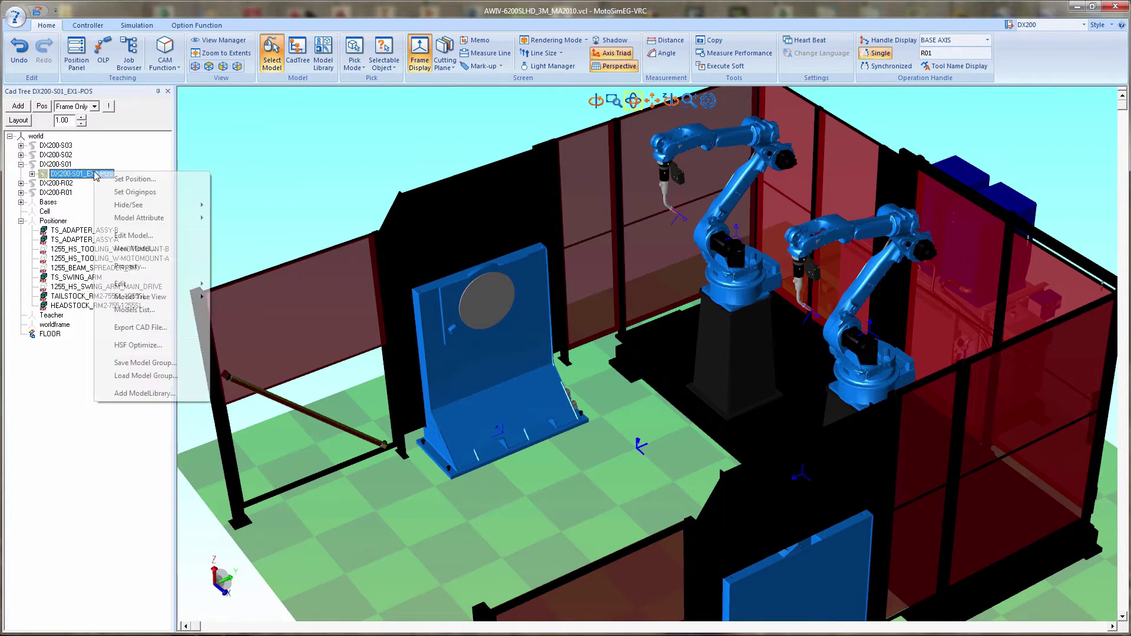
pyautogui.click(116, 181)
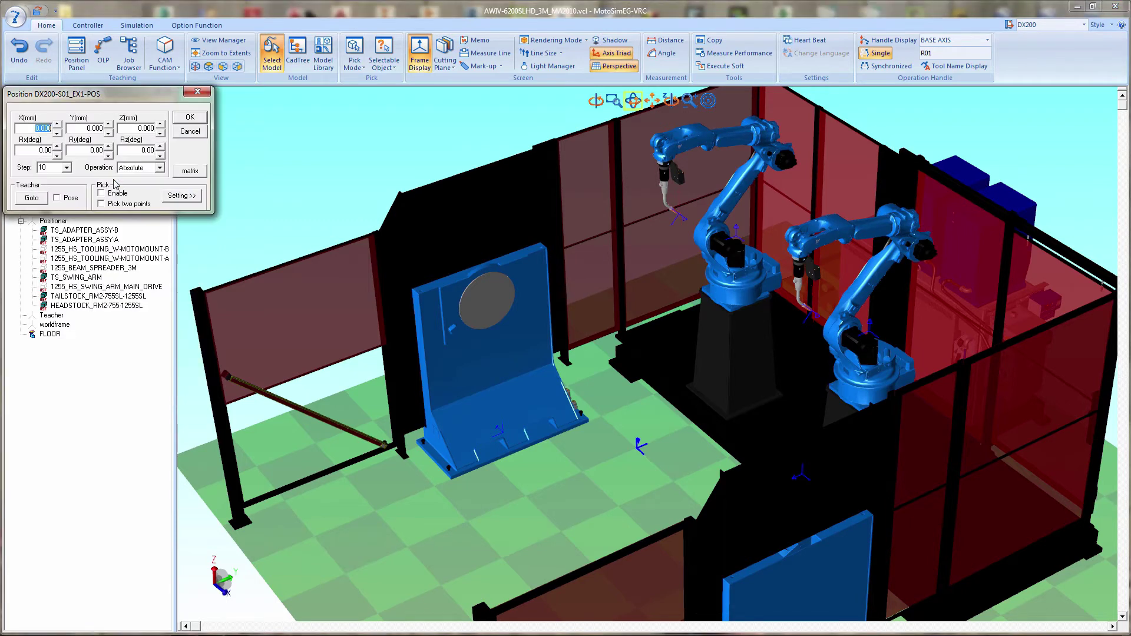
pyautogui.click(101, 193)
pyautogui.click(486, 302)
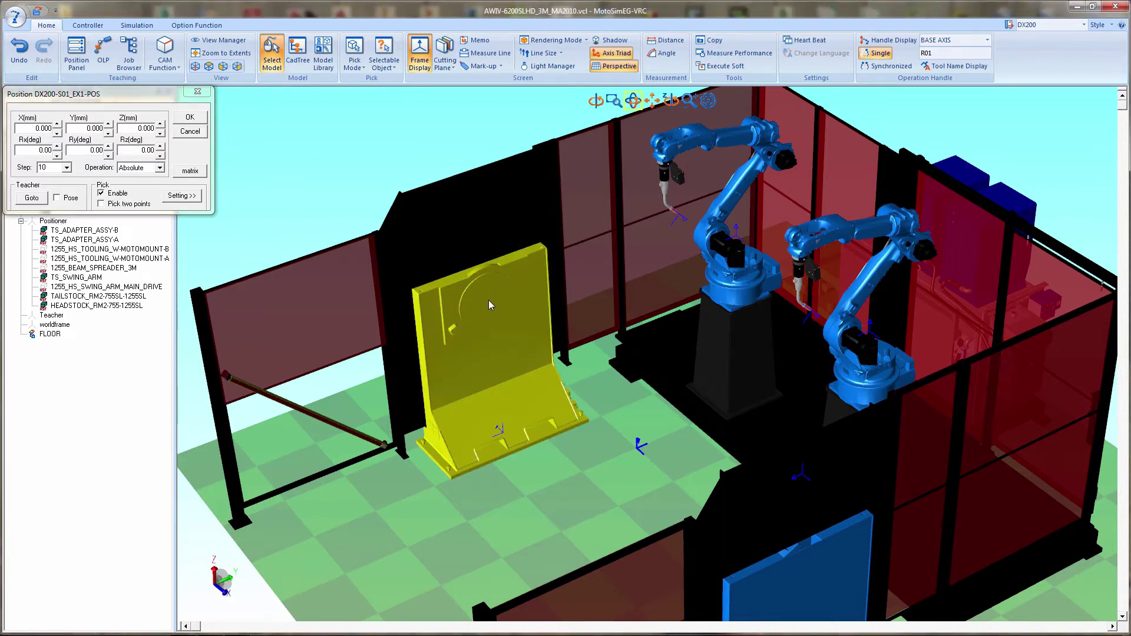
pyautogui.click(485, 302)
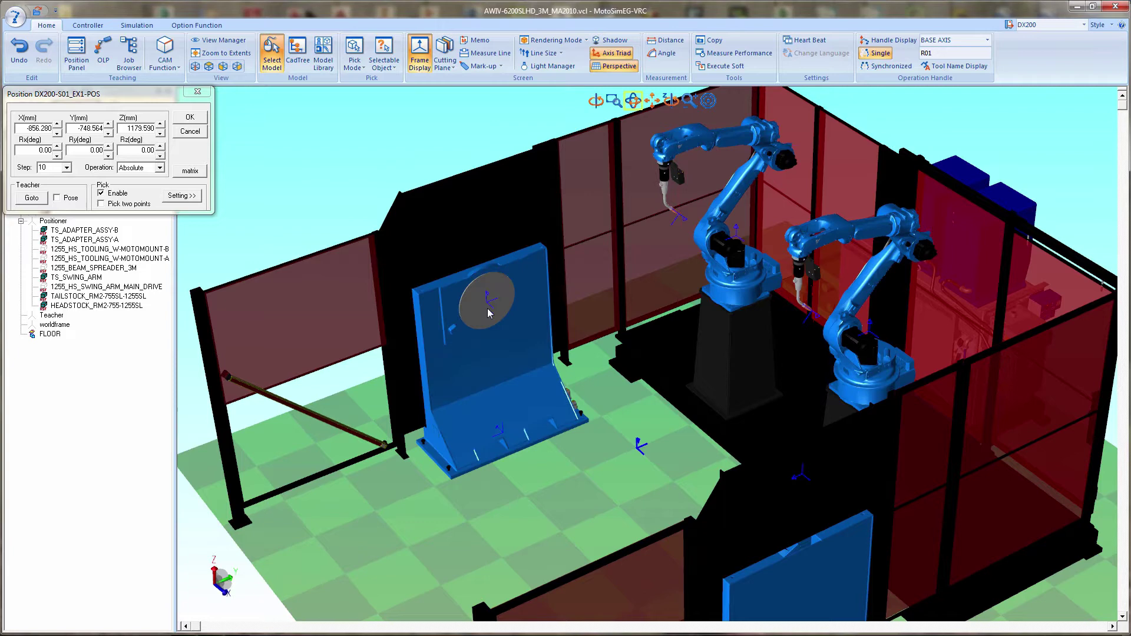
# Set the Ry rotation of DX200-S01_EX1-POS to -90 degrees, turn off picking and accept the position
pyautogui.click(159, 156)
pyautogui.click(160, 146)
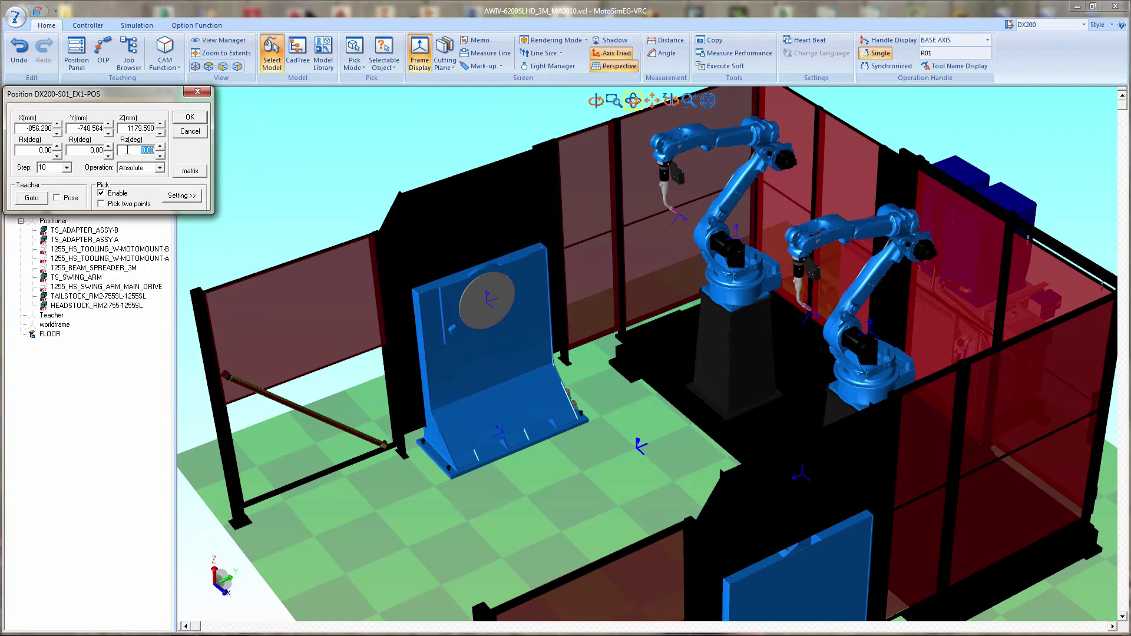
pyautogui.click(108, 147)
pyautogui.click(108, 156)
pyautogui.click(109, 156)
pyautogui.click(108, 156)
pyautogui.click(109, 156)
pyautogui.click(100, 193)
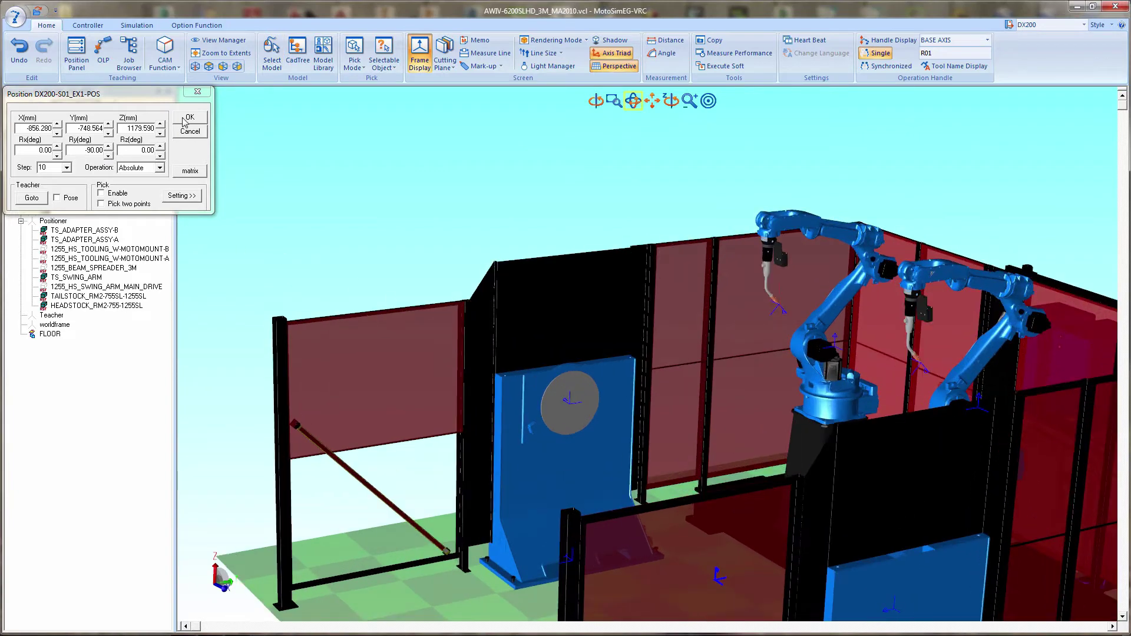
pyautogui.click(184, 120)
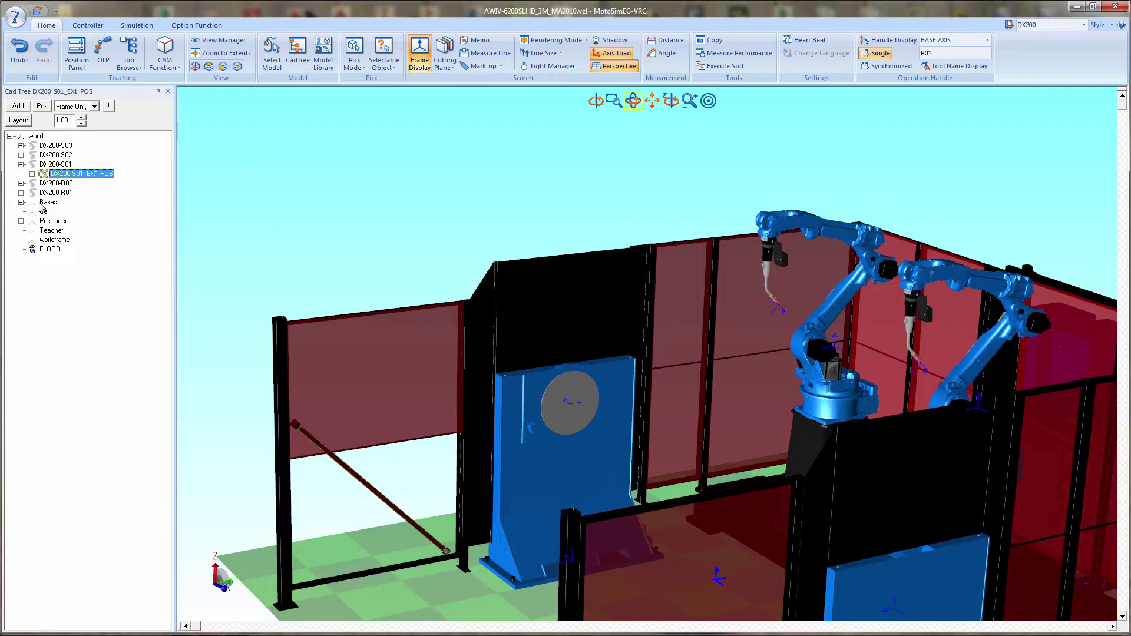
# Show the positioner models 1255_BEAM_SPREADER_3M and 1255_HS_SWING_ARM_MAIN_DRIVE again
pyautogui.click(20, 221)
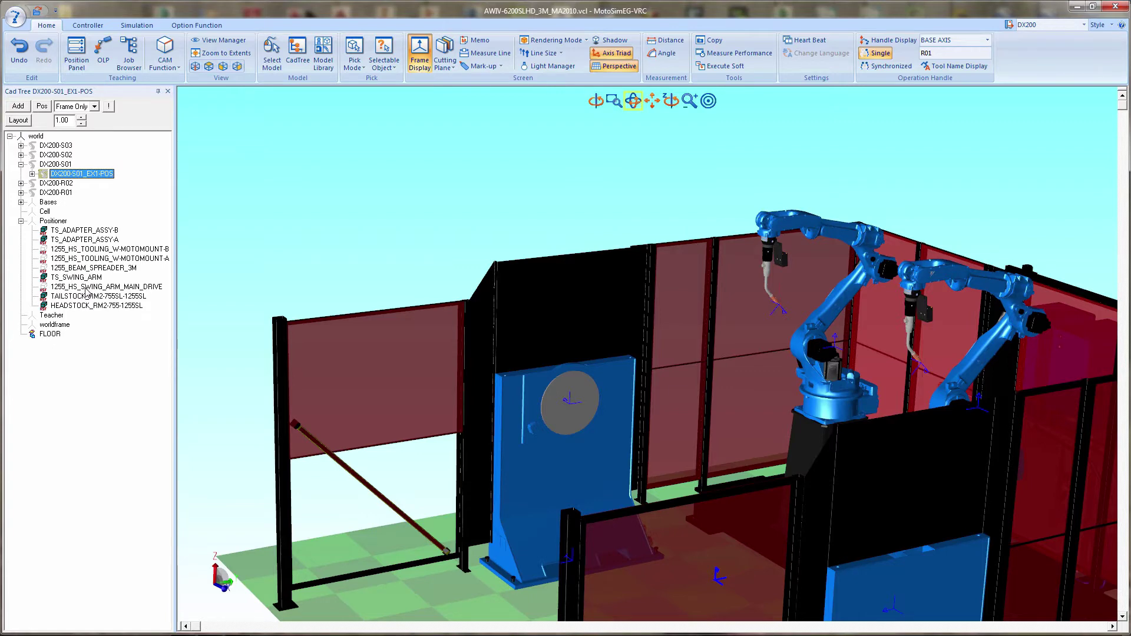
pyautogui.click(81, 269)
pyautogui.rightClick(80, 270)
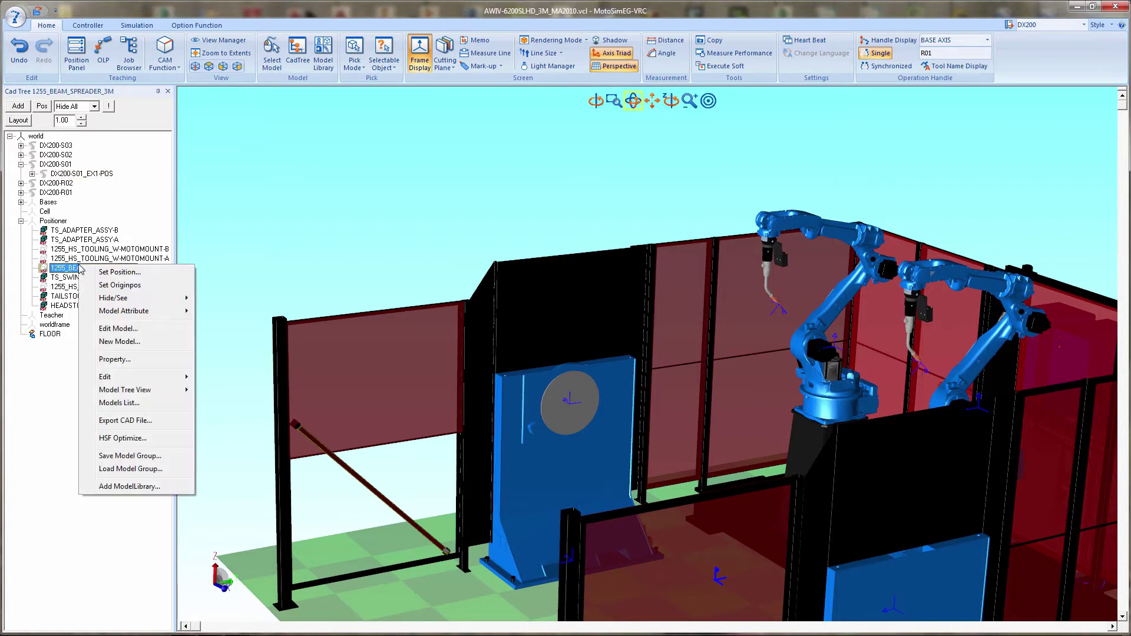
pyautogui.moveTo(147, 298)
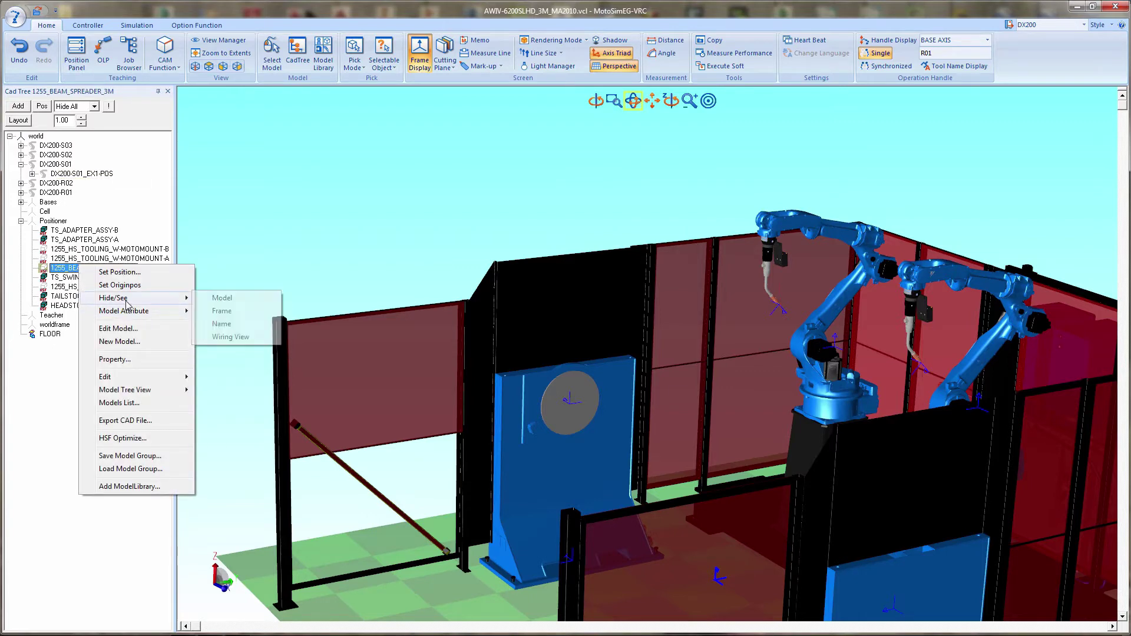
pyautogui.click(222, 299)
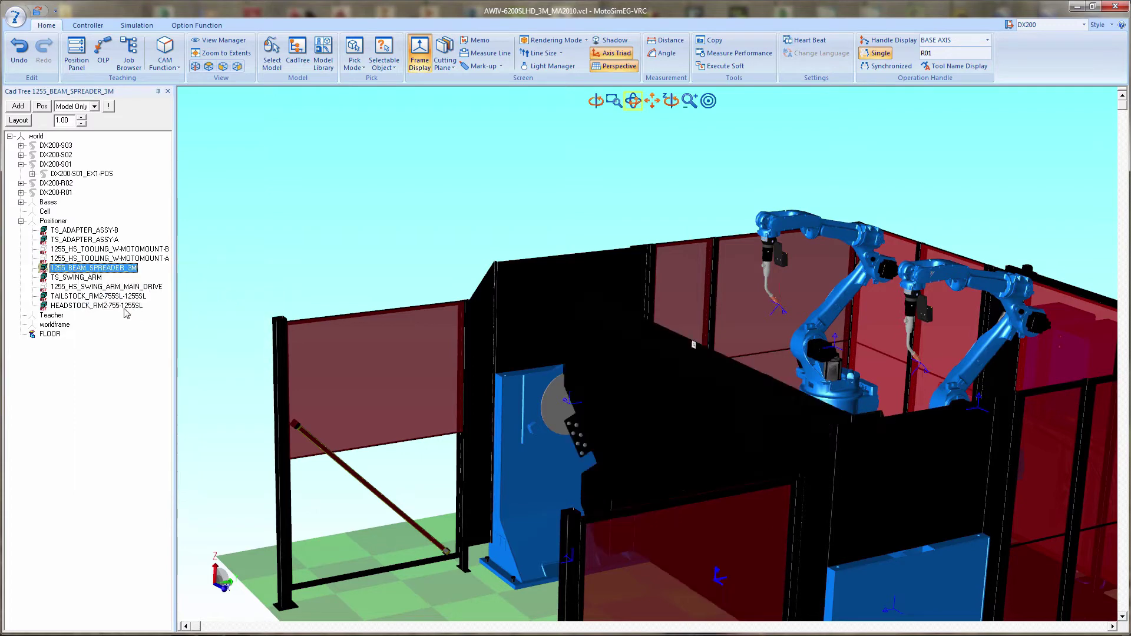
pyautogui.click(69, 287)
pyautogui.rightClick(69, 288)
pyautogui.moveTo(147, 318)
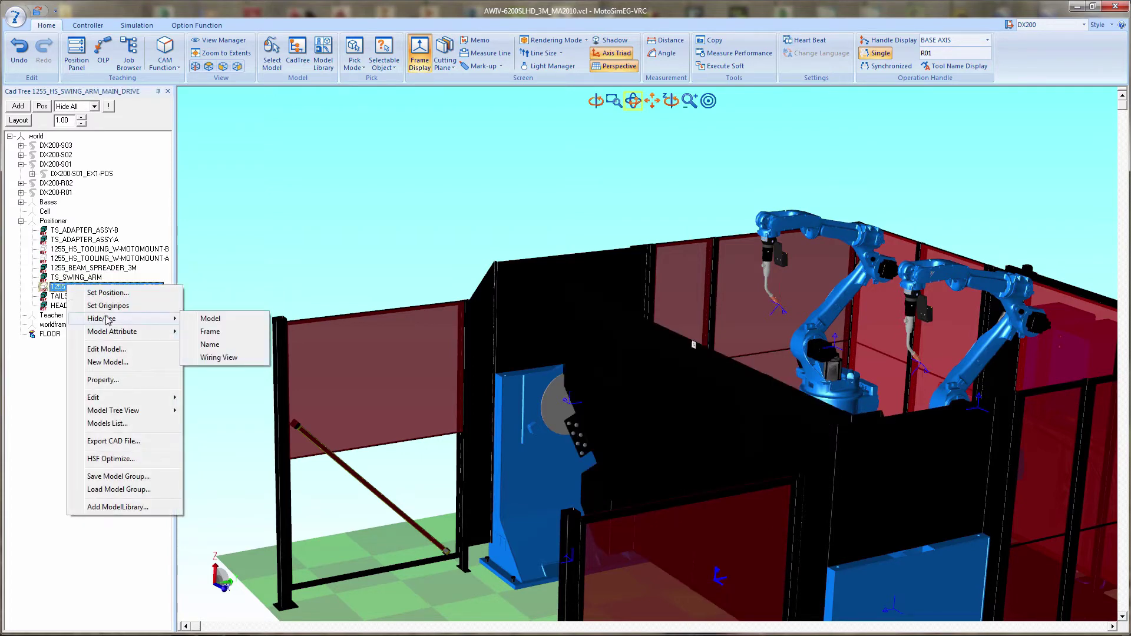
pyautogui.click(213, 322)
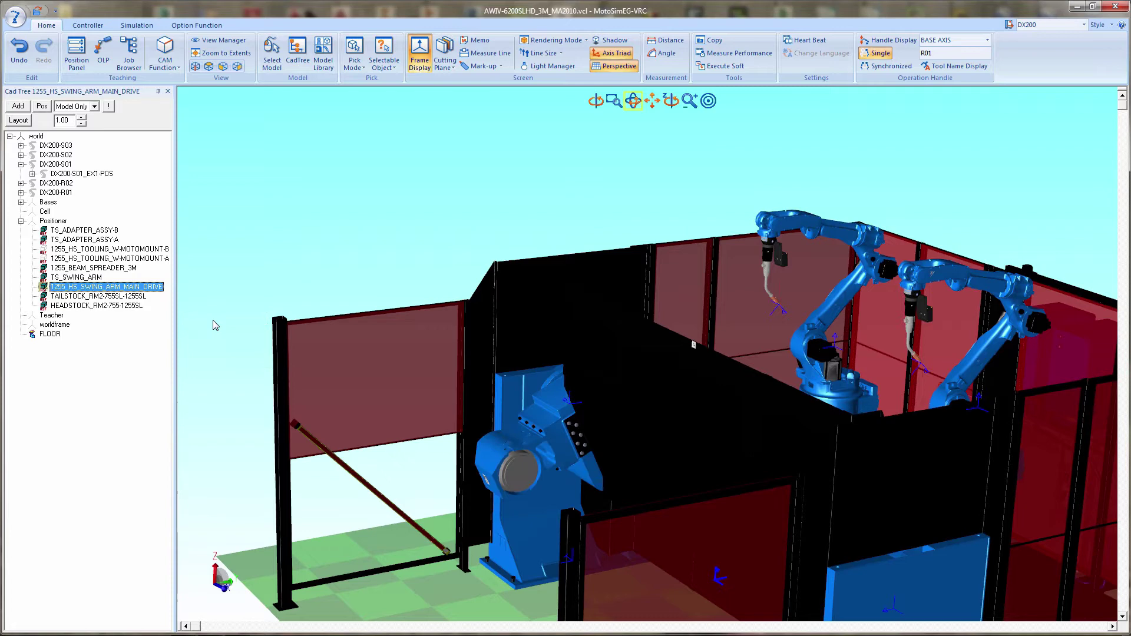
# Set DX200-S01_ex1 as the parent of the 1255_HS_SWING_ARM_MAIN_DRIVE model
pyautogui.moveTo(215, 326); pyautogui.dragTo(674, 566)
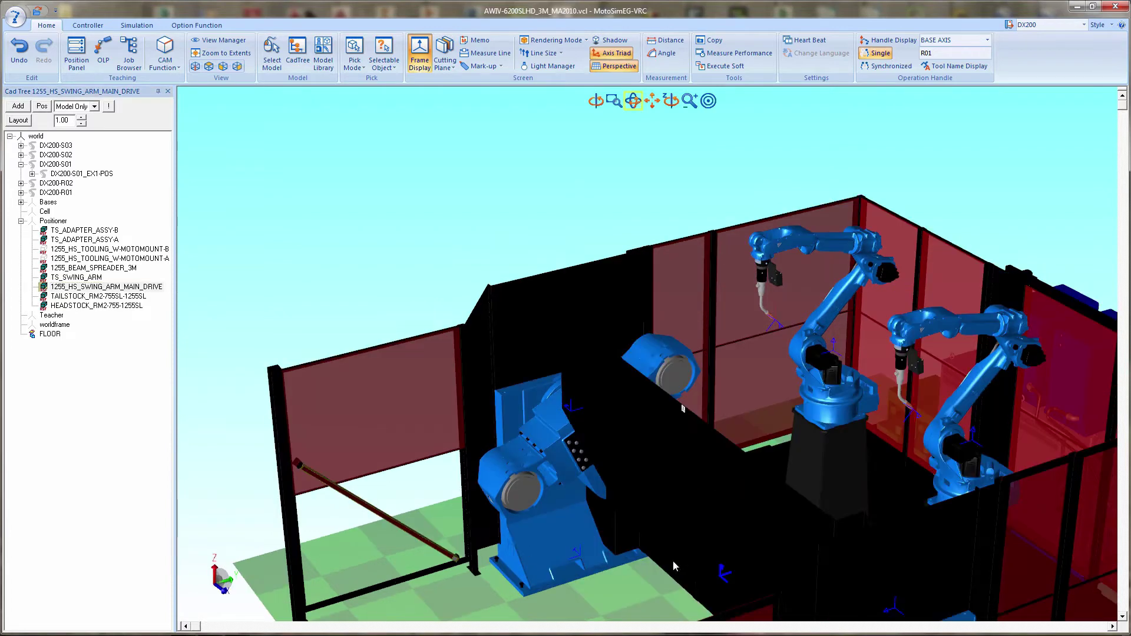
pyautogui.moveTo(603, 557); pyautogui.dragTo(614, 414)
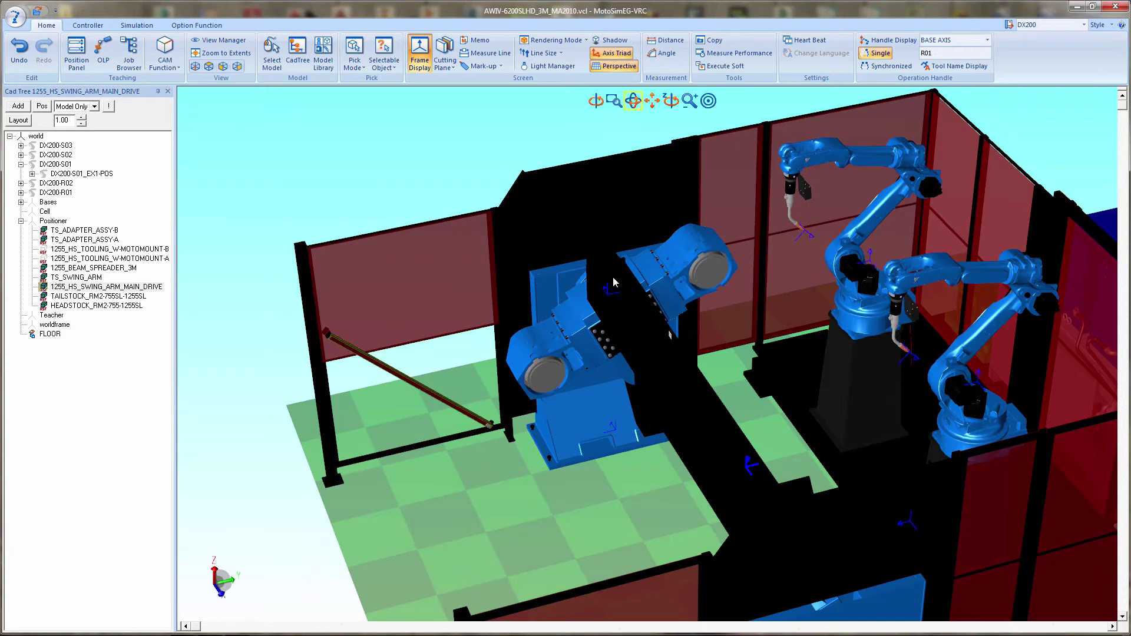
pyautogui.scroll(5, 613, 282)
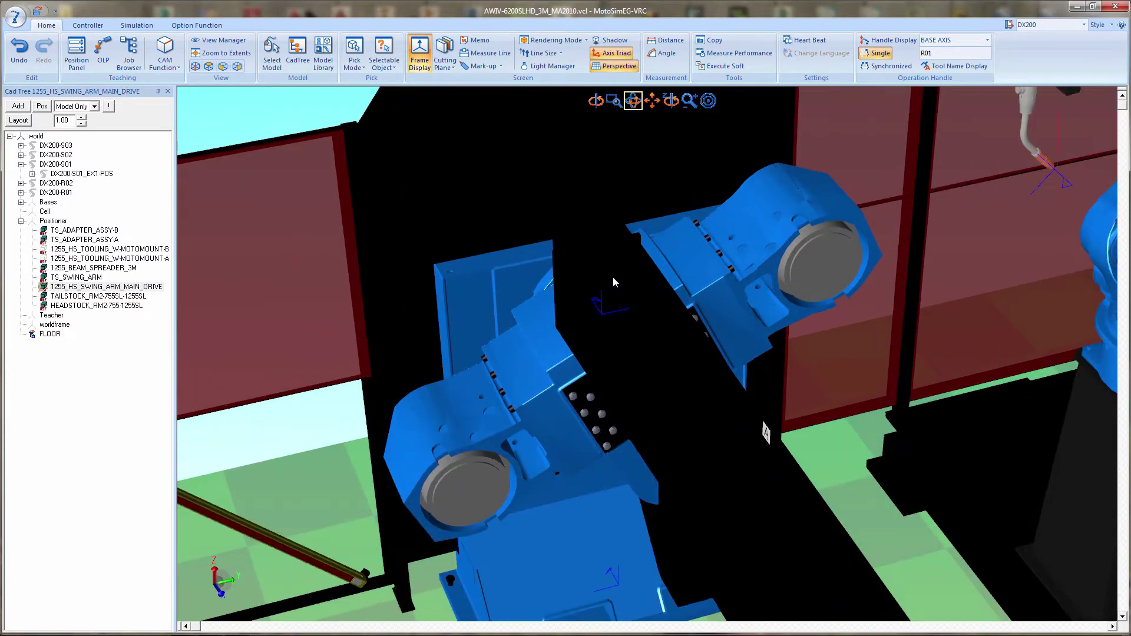
pyautogui.click(93, 268)
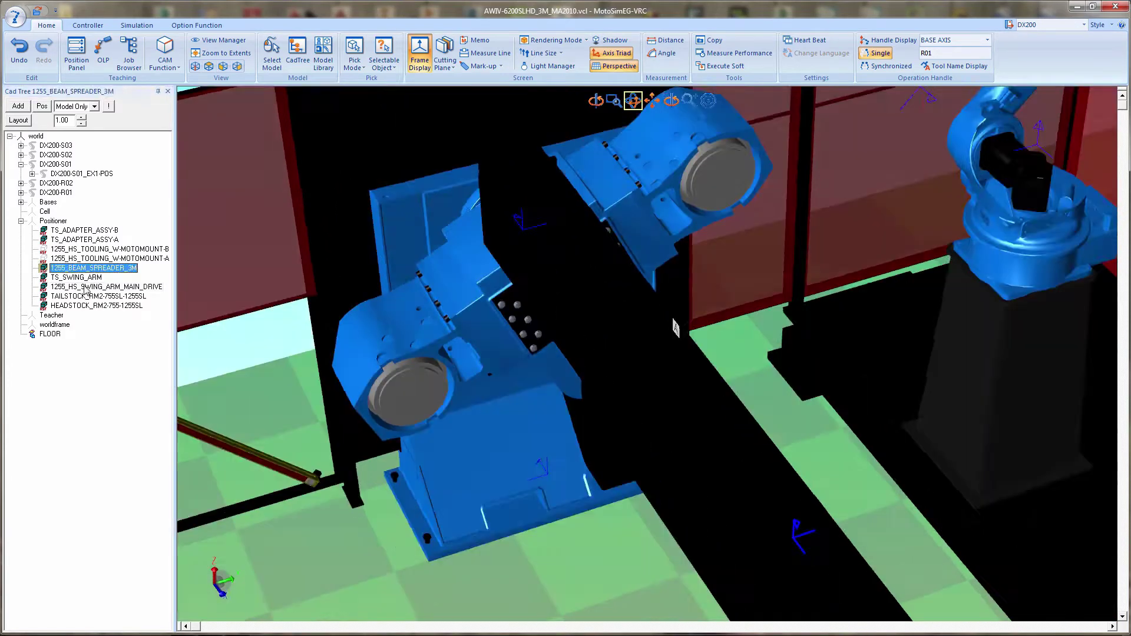
pyautogui.click(84, 287)
pyautogui.rightClick(85, 286)
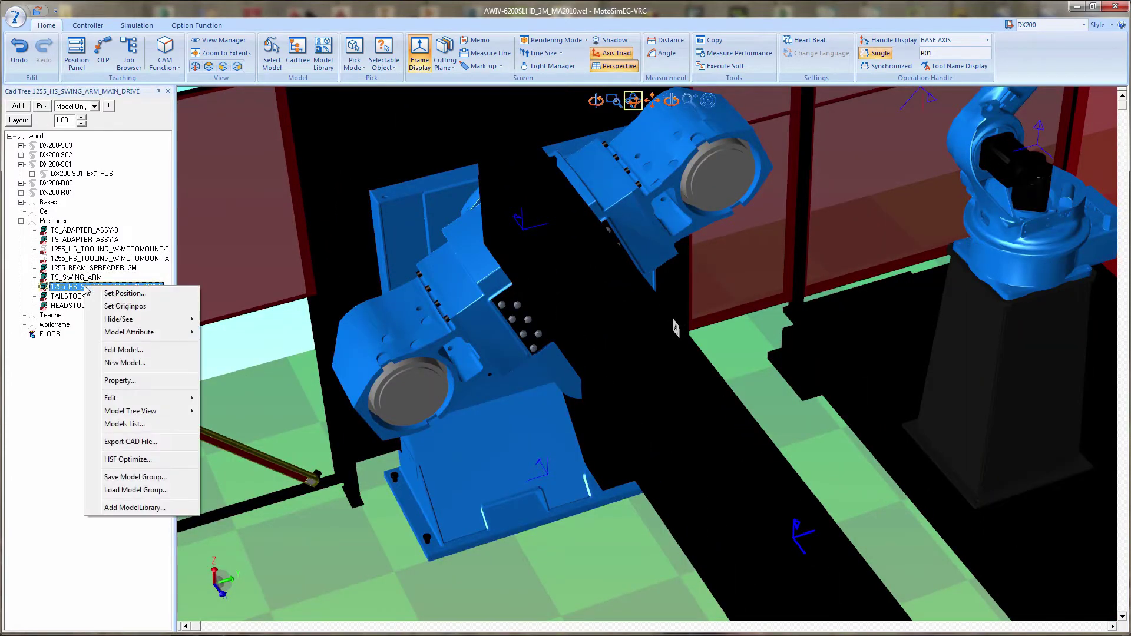
pyautogui.moveTo(130, 332)
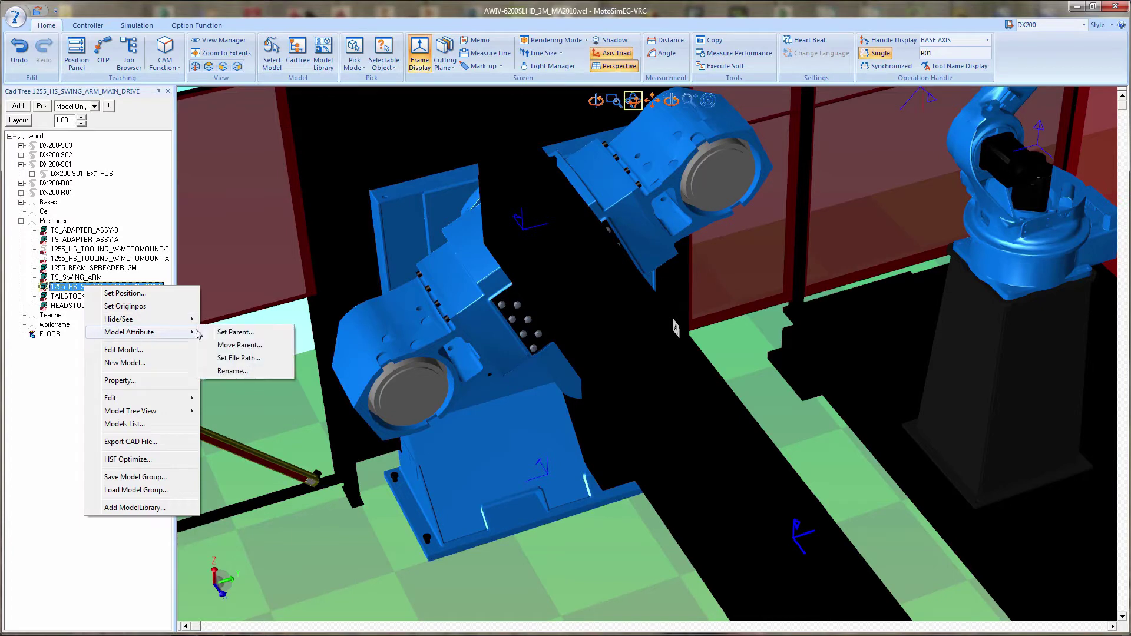
pyautogui.click(235, 332)
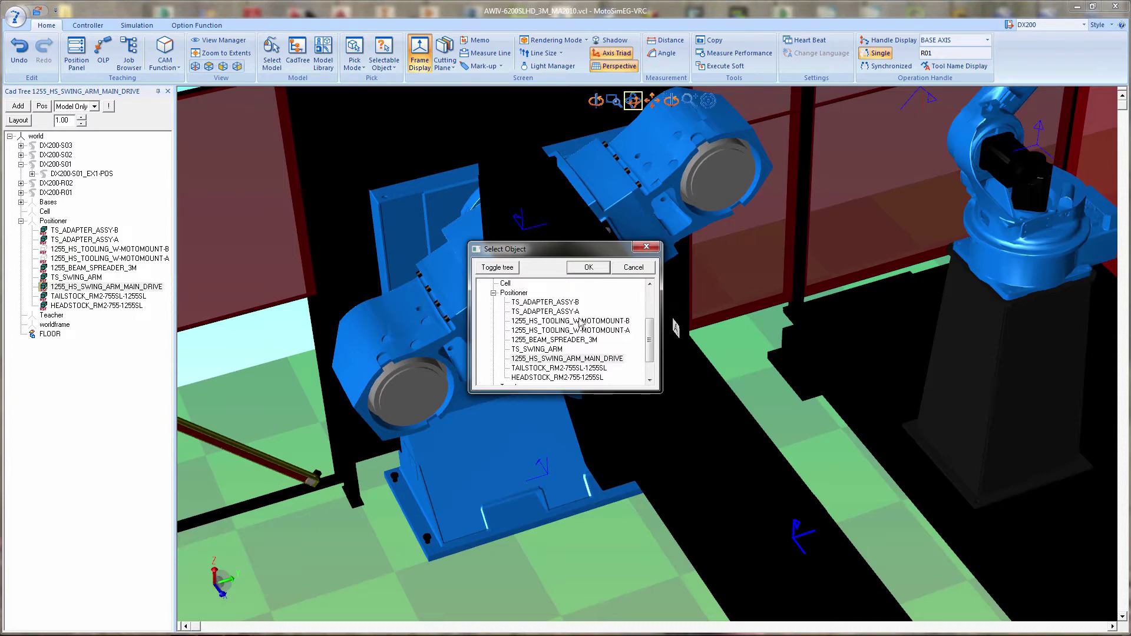
pyautogui.moveTo(654, 341); pyautogui.dragTo(656, 305)
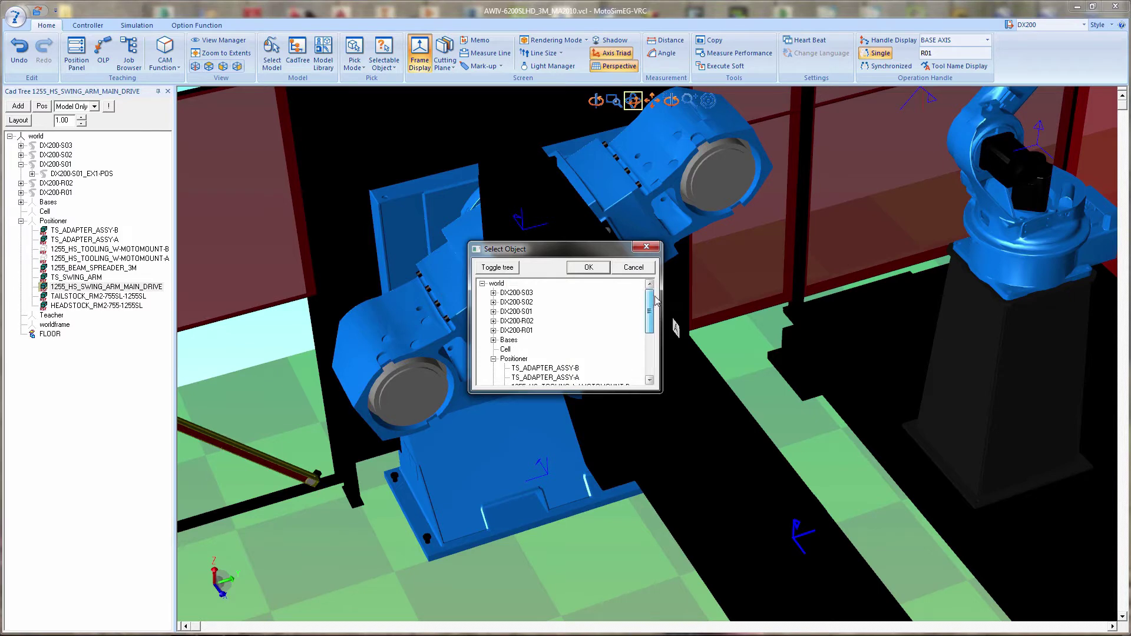
pyautogui.click(494, 312)
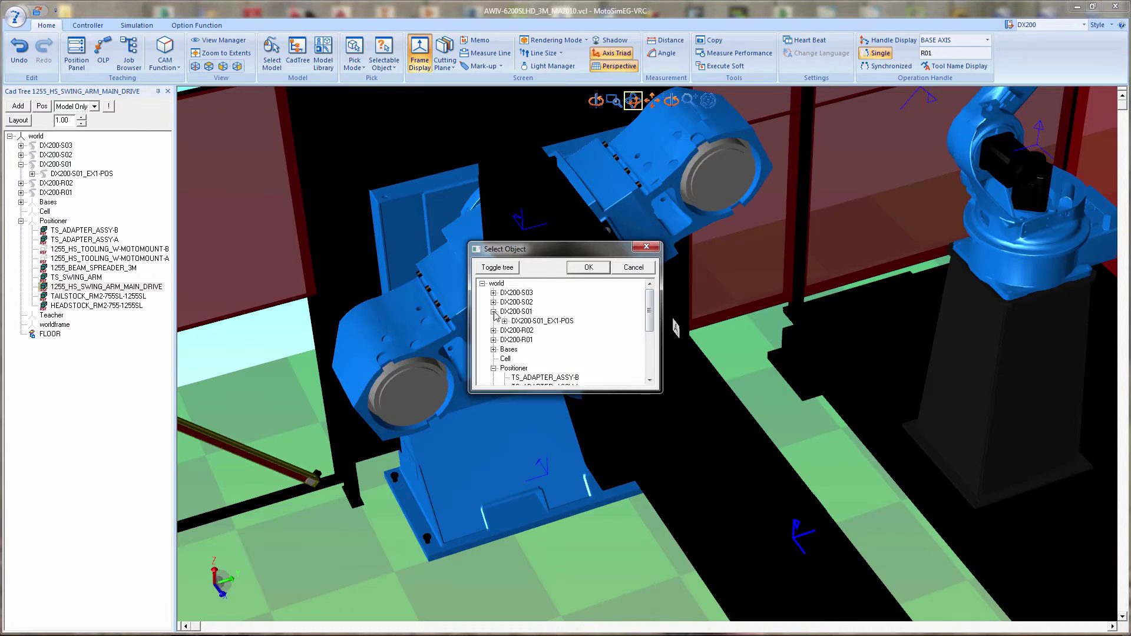
pyautogui.click(504, 321)
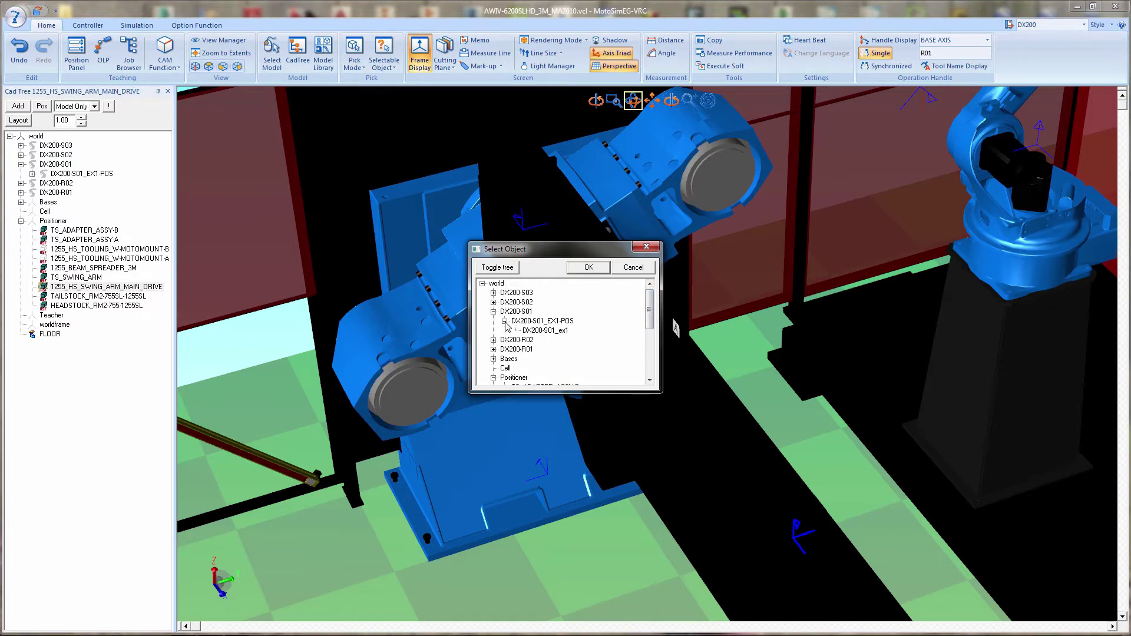
pyautogui.click(537, 330)
pyautogui.click(587, 269)
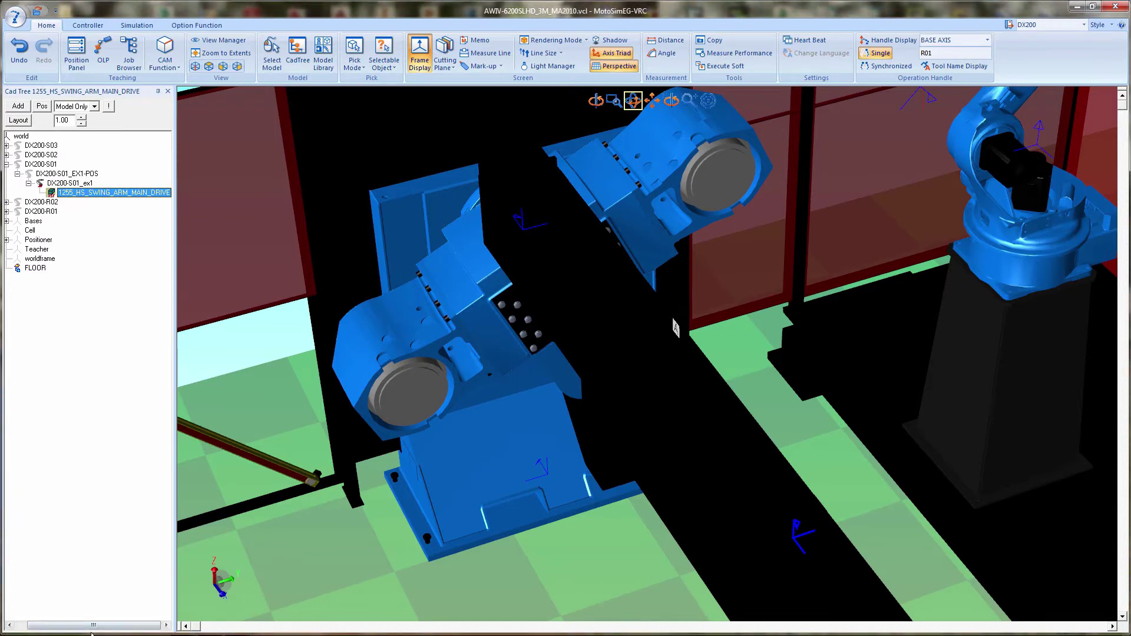
# Widen the model tree to fit the full model names and expand the Positioner group
pyautogui.moveTo(93, 625); pyautogui.dragTo(81, 625)
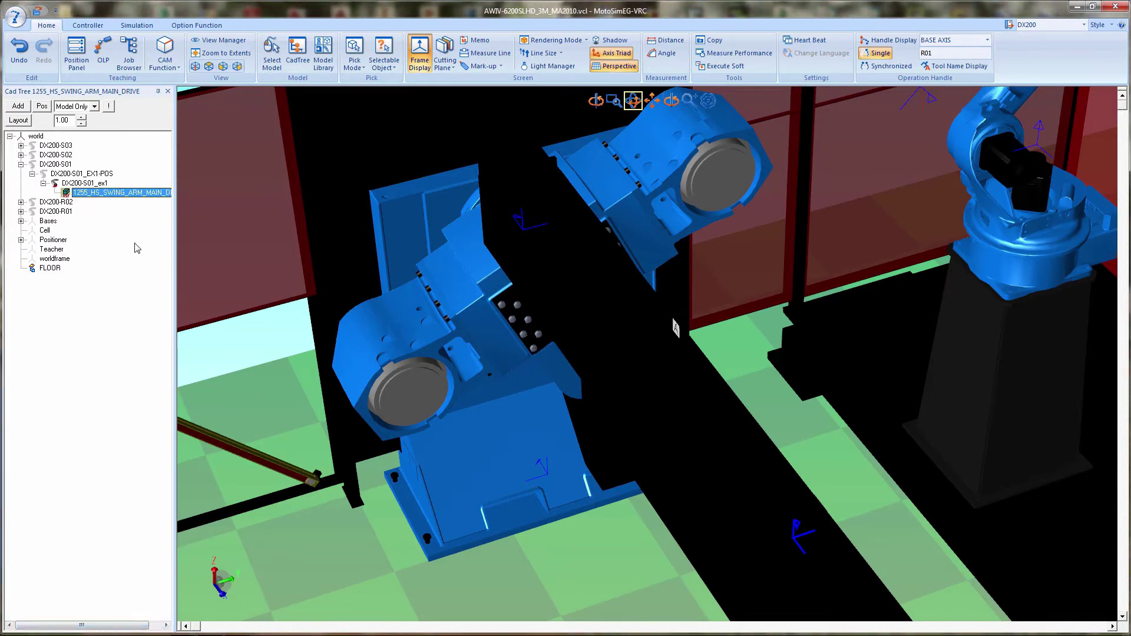
pyautogui.moveTo(175, 234); pyautogui.dragTo(245, 237)
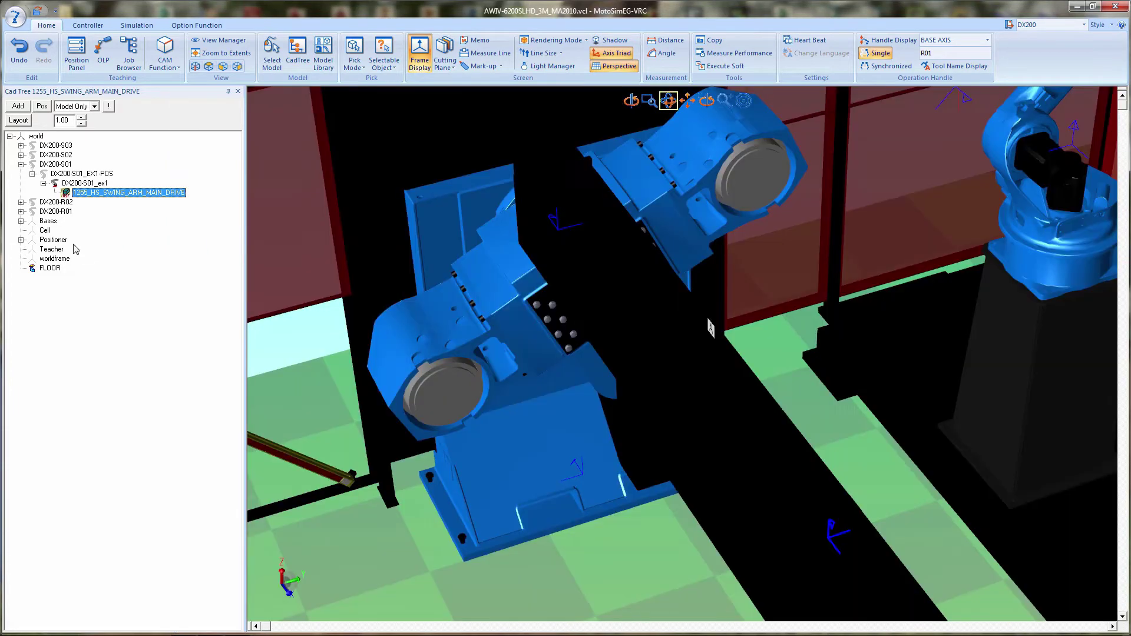
pyautogui.click(21, 239)
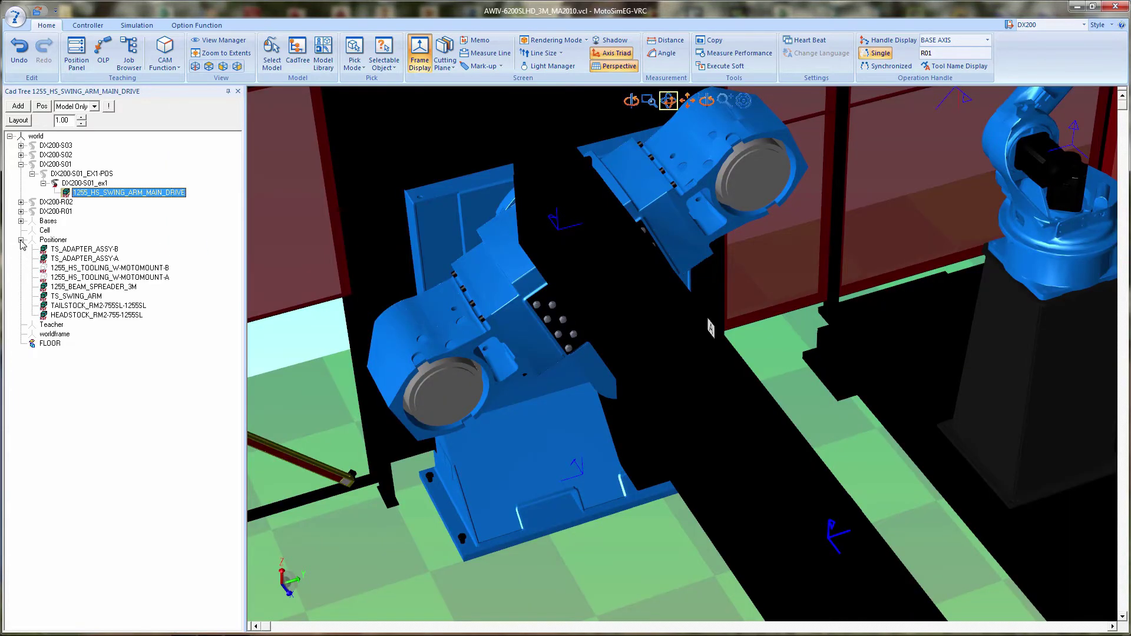
# Set DX200-S01_ex1 as the parent of the 1255_BEAM_SPREADER_3M model
pyautogui.click(78, 287)
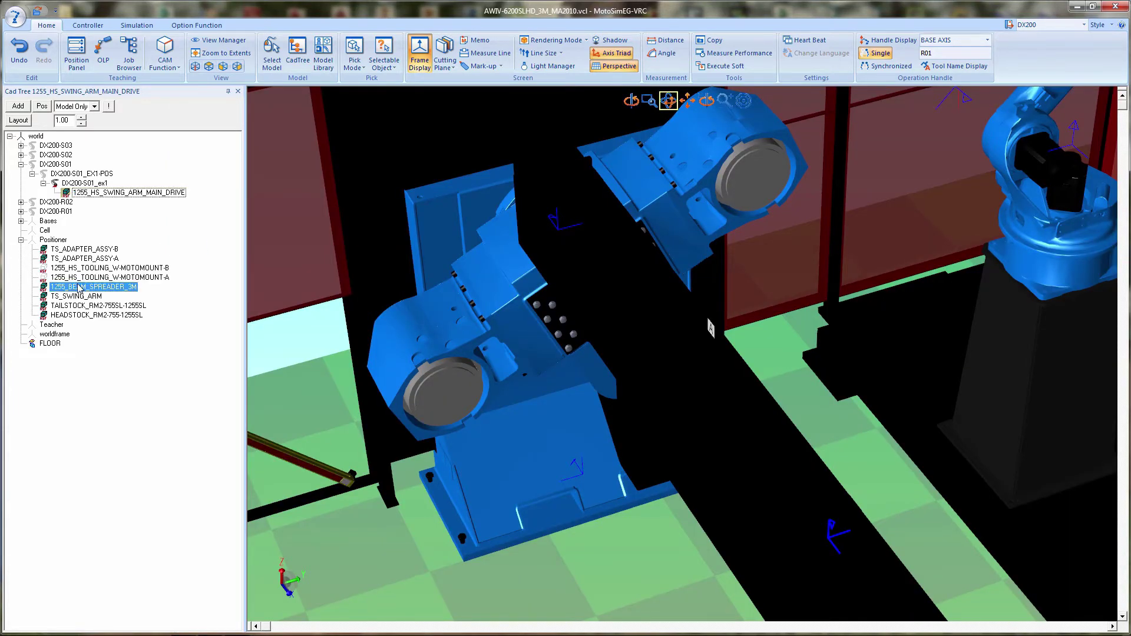
pyautogui.rightClick(78, 285)
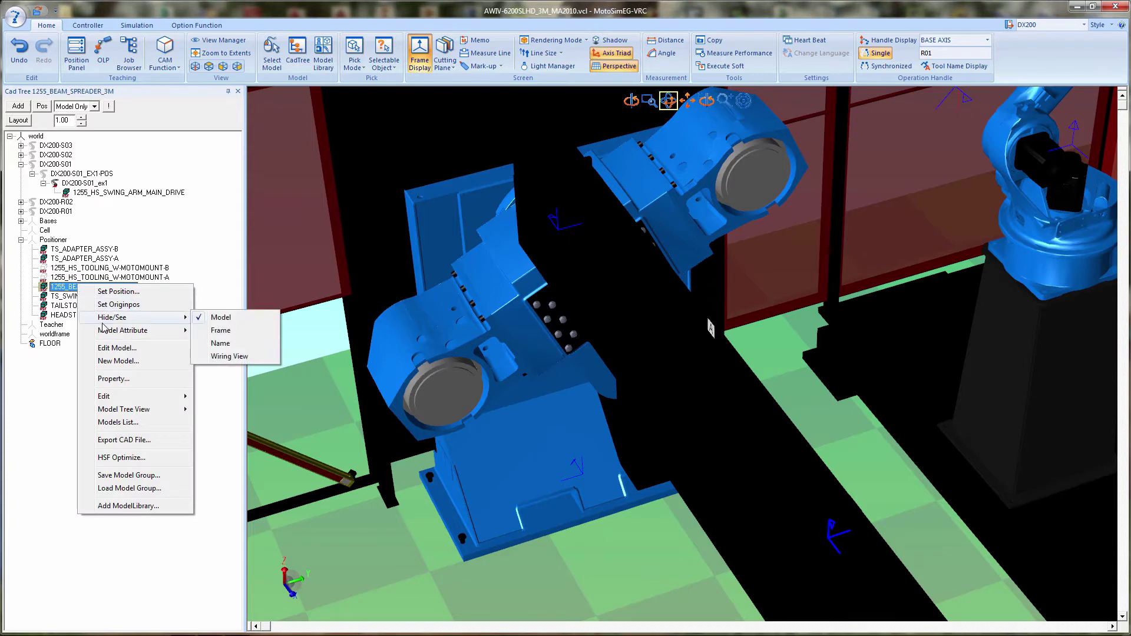
pyautogui.moveTo(135, 330)
pyautogui.click(218, 331)
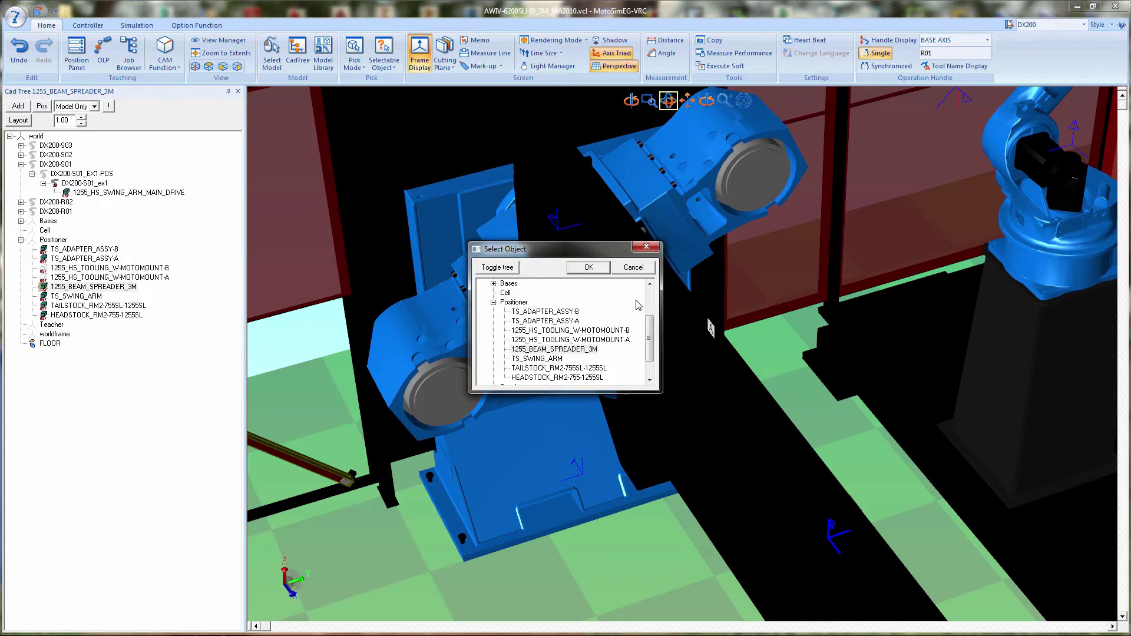
pyautogui.moveTo(649, 328); pyautogui.dragTo(649, 295)
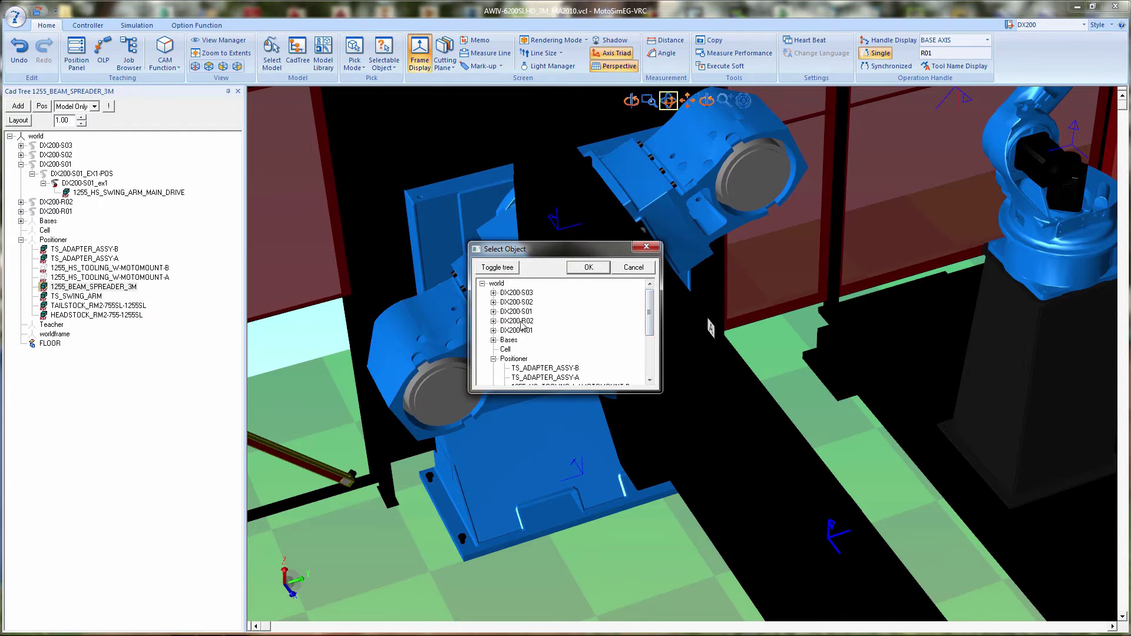
pyautogui.click(494, 311)
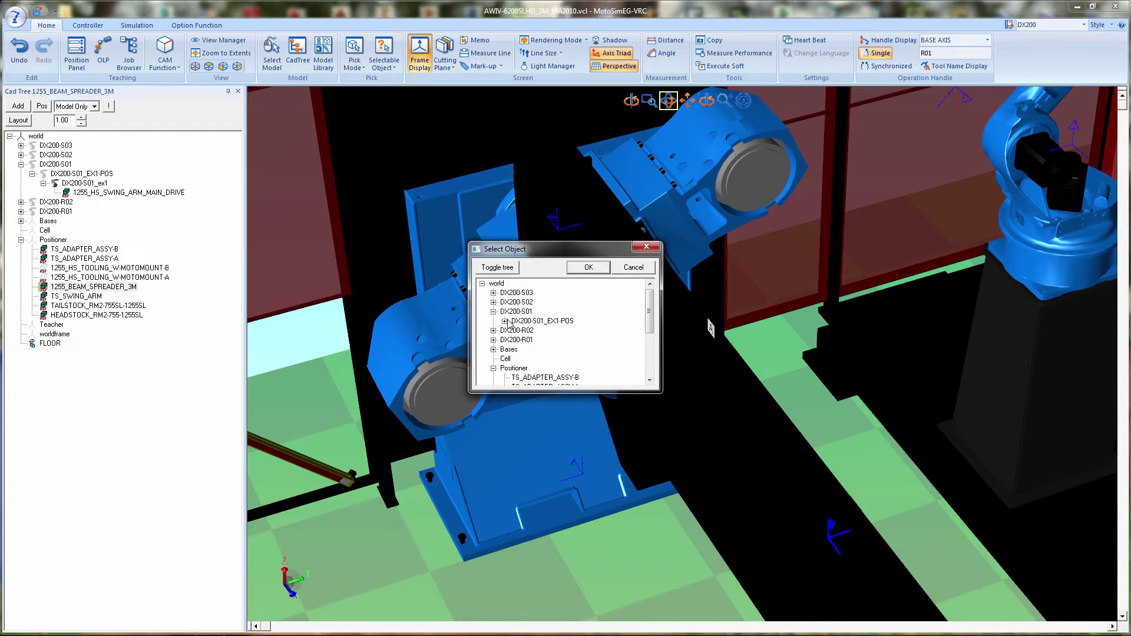
pyautogui.click(504, 321)
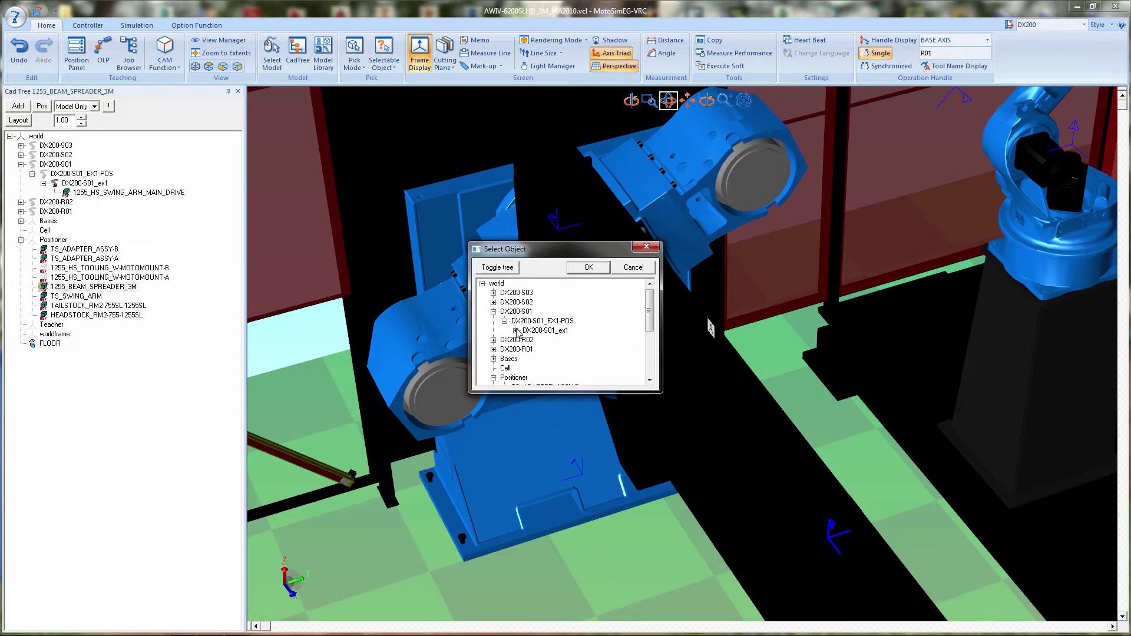
pyautogui.click(516, 331)
pyautogui.click(547, 331)
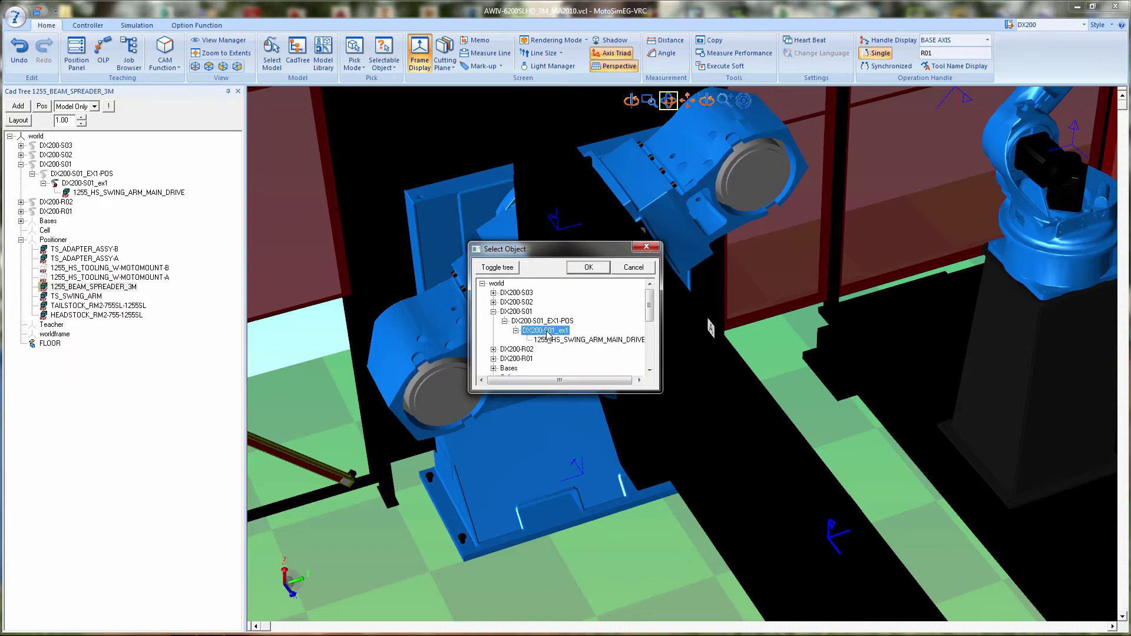
pyautogui.click(587, 268)
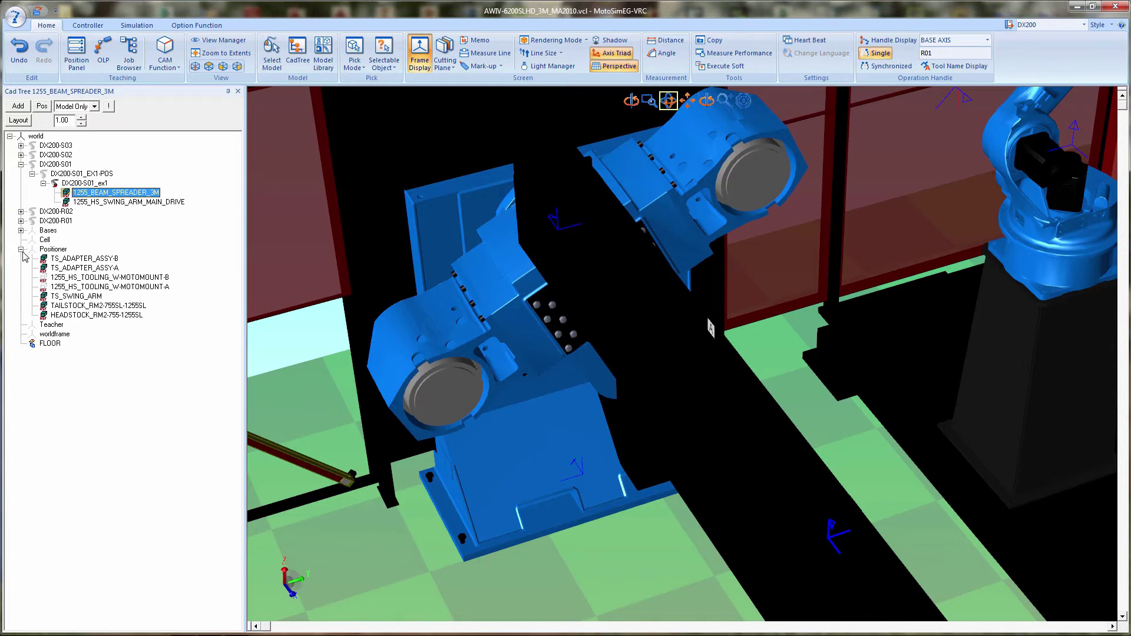
# Set DX200-S01_ex1 as the parent of the TS_SWING_ARM model
pyautogui.click(67, 297)
pyautogui.rightClick(66, 296)
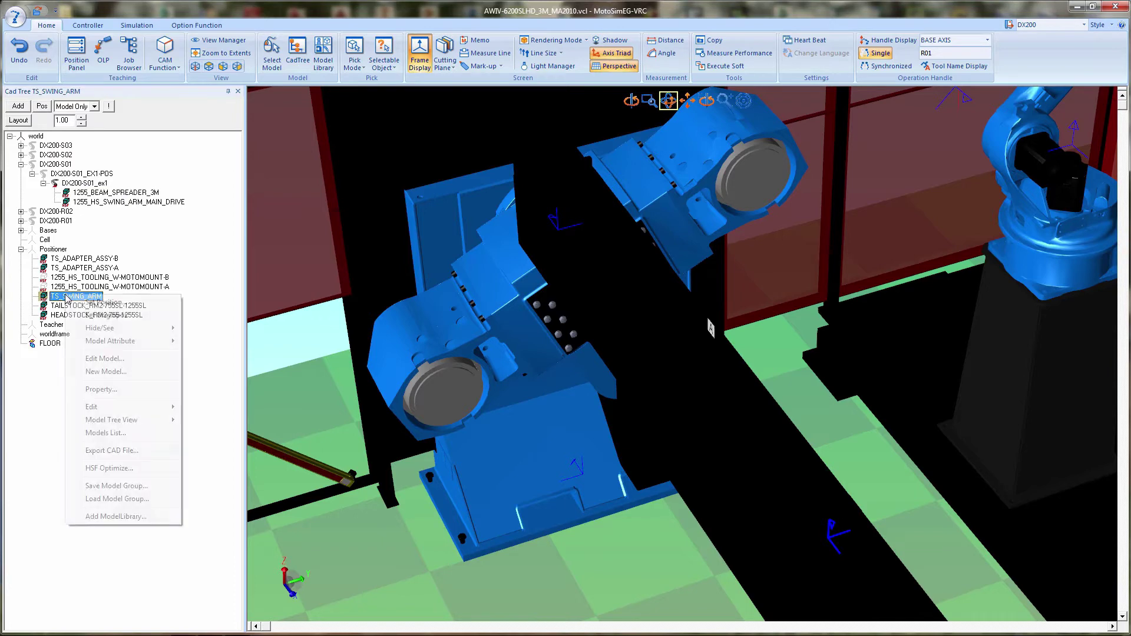
pyautogui.moveTo(111, 343)
pyautogui.click(203, 341)
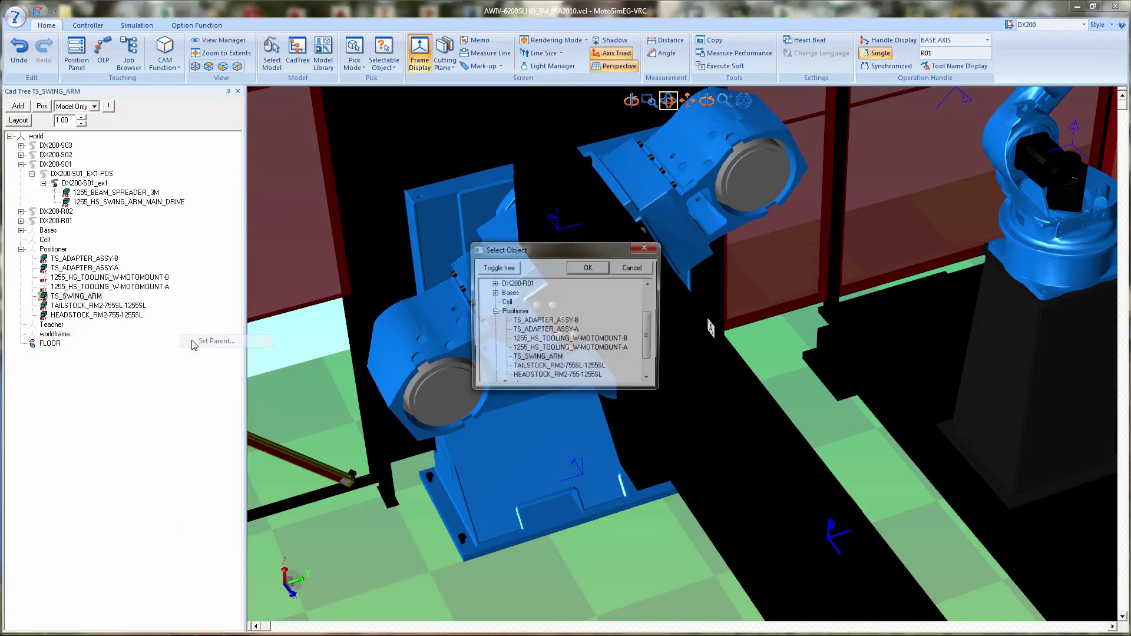
pyautogui.scroll(2, 651, 300)
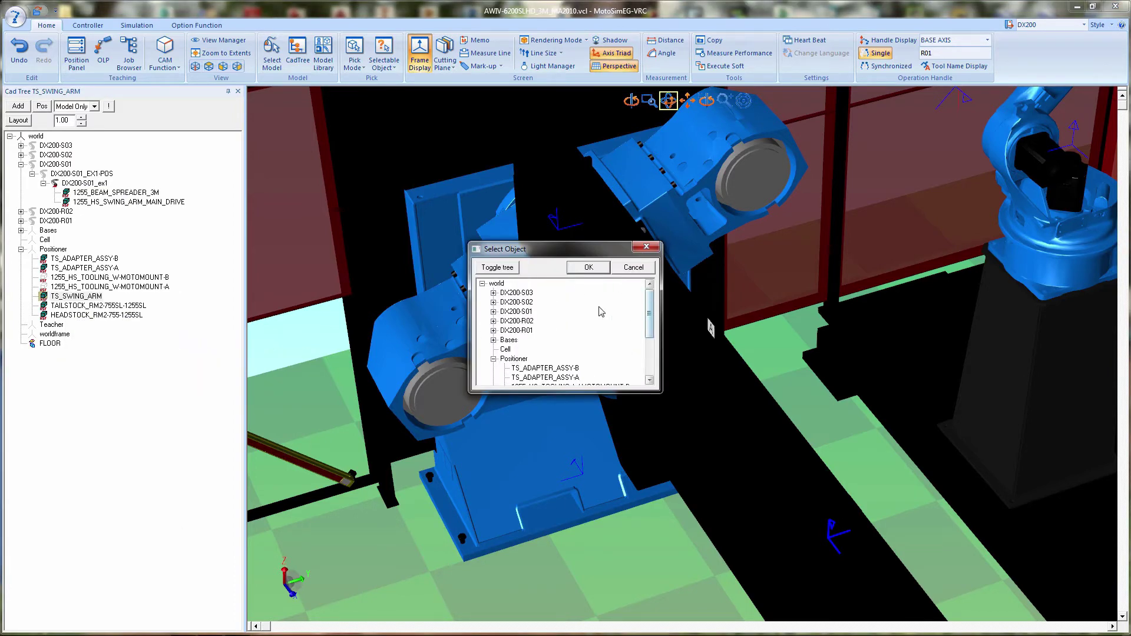
pyautogui.click(494, 311)
pyautogui.click(505, 322)
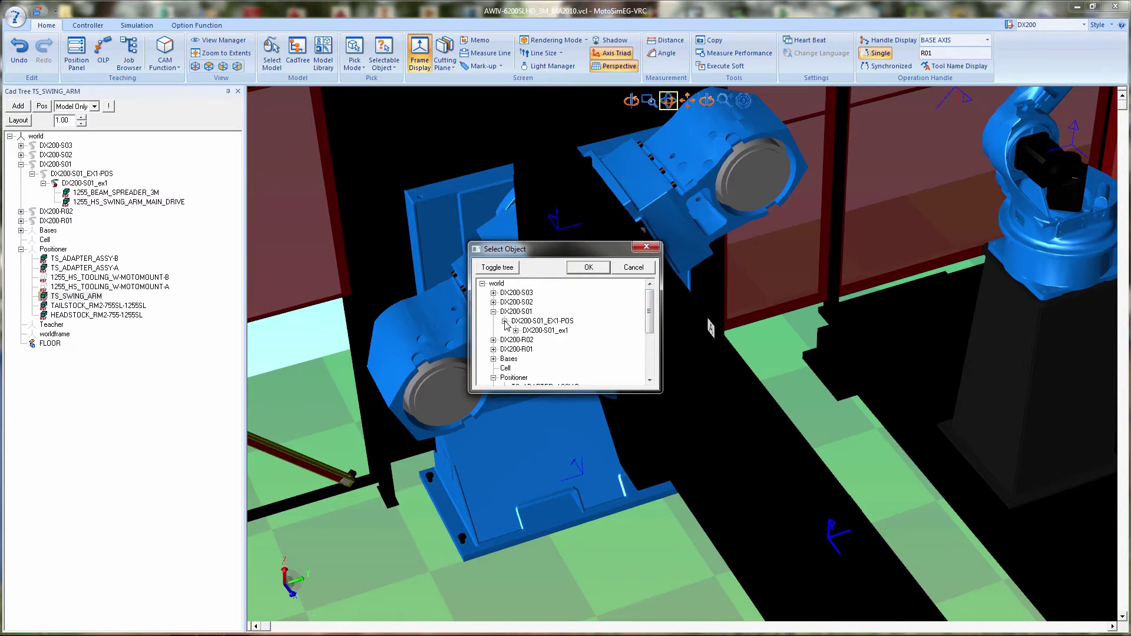
pyautogui.click(516, 331)
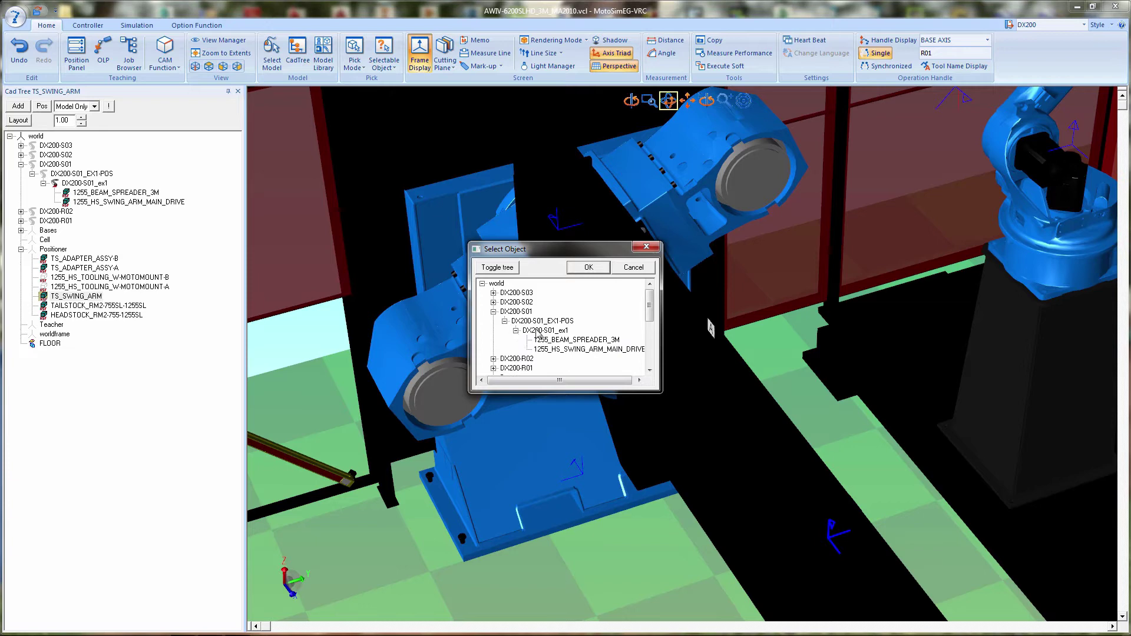
pyautogui.click(539, 331)
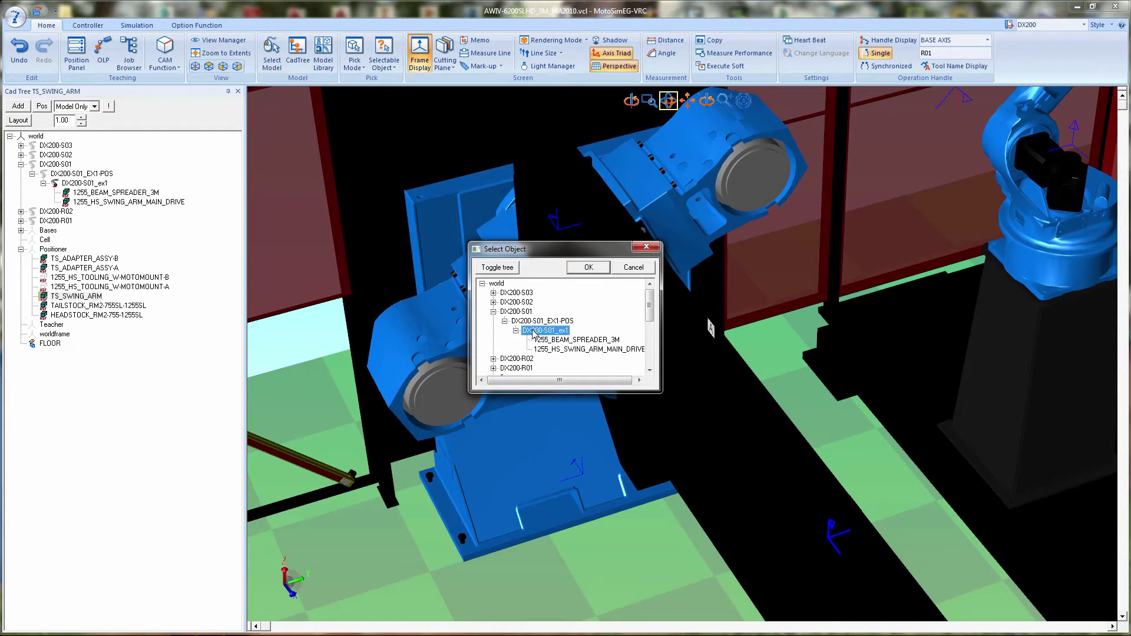
pyautogui.click(585, 268)
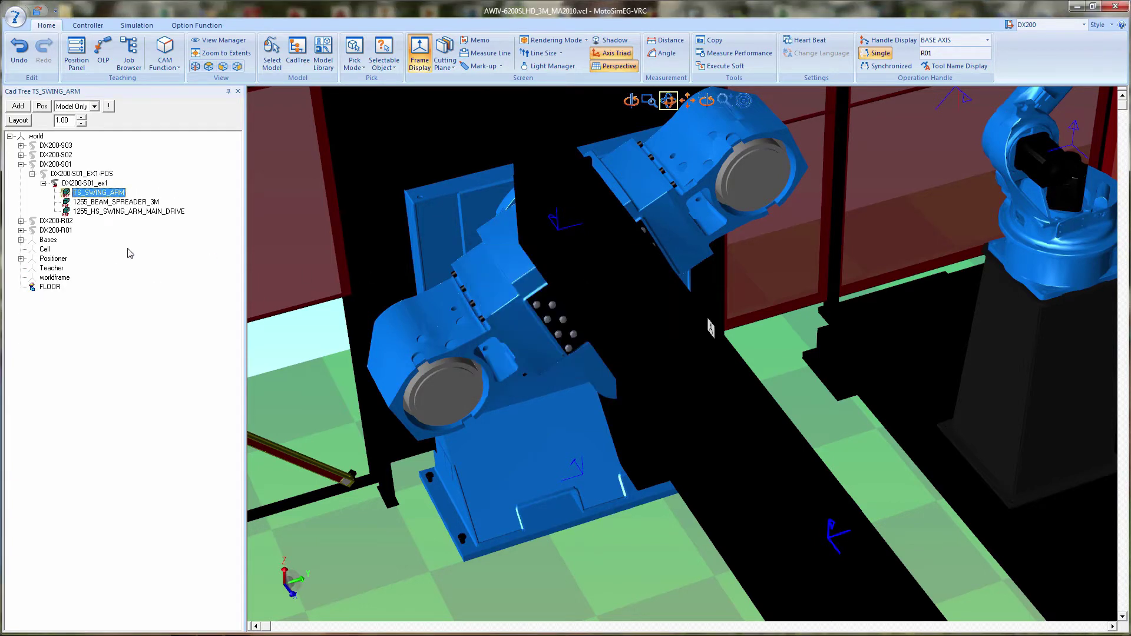
# Collapse the DX200-S01 group, expand DX200-S02 and open the position settings of DX200-S02_EX1-POS
pyautogui.click(20, 164)
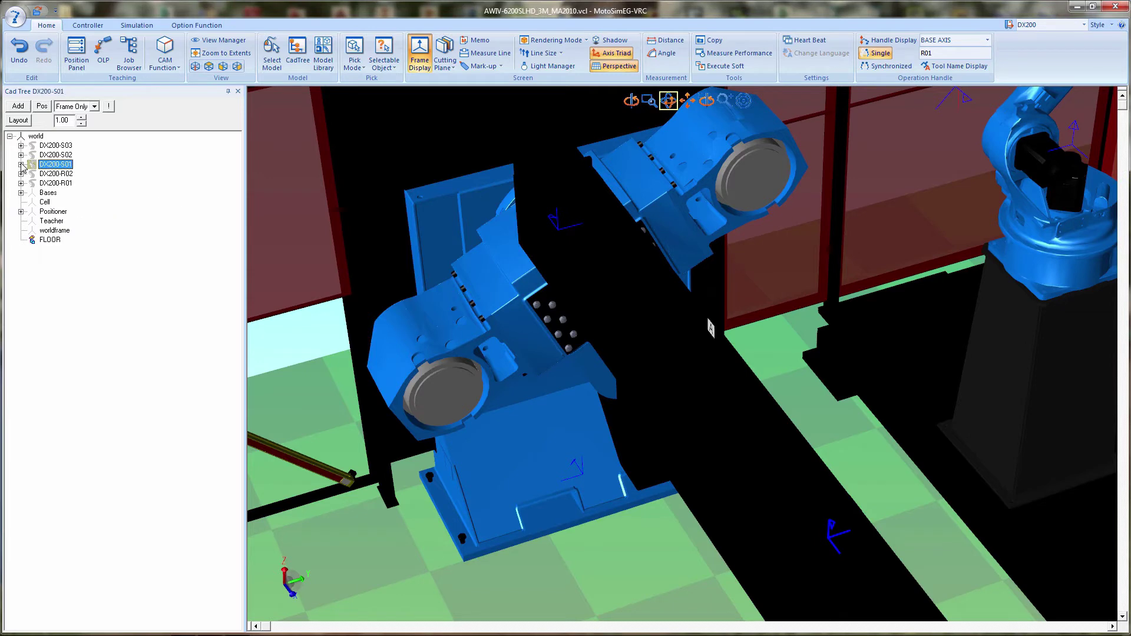
pyautogui.click(65, 156)
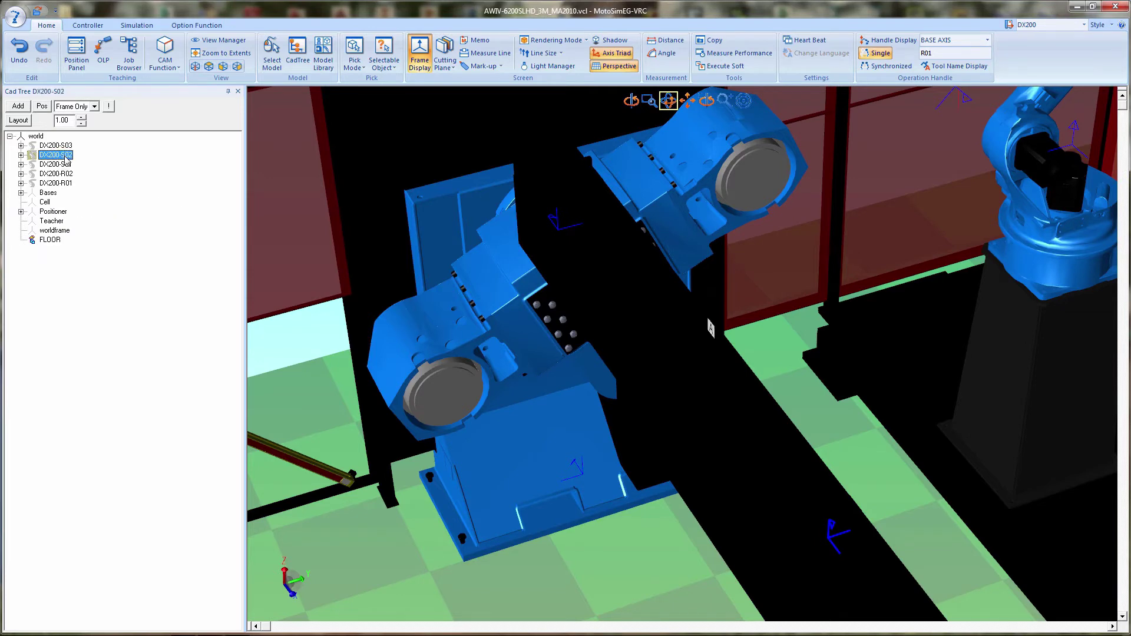
pyautogui.click(21, 155)
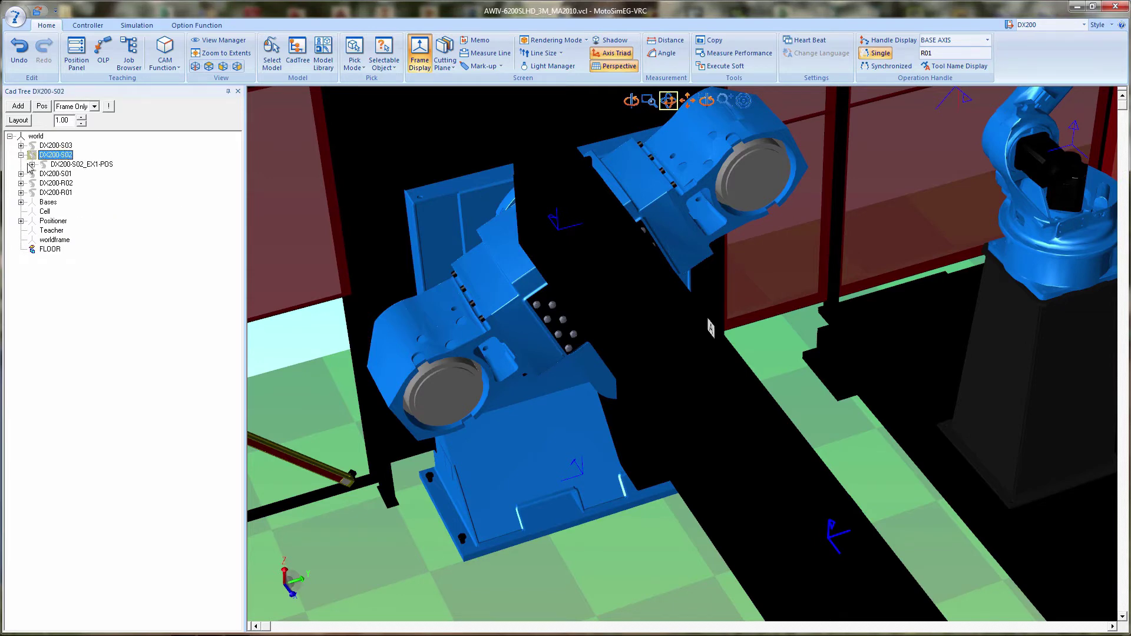
pyautogui.click(69, 165)
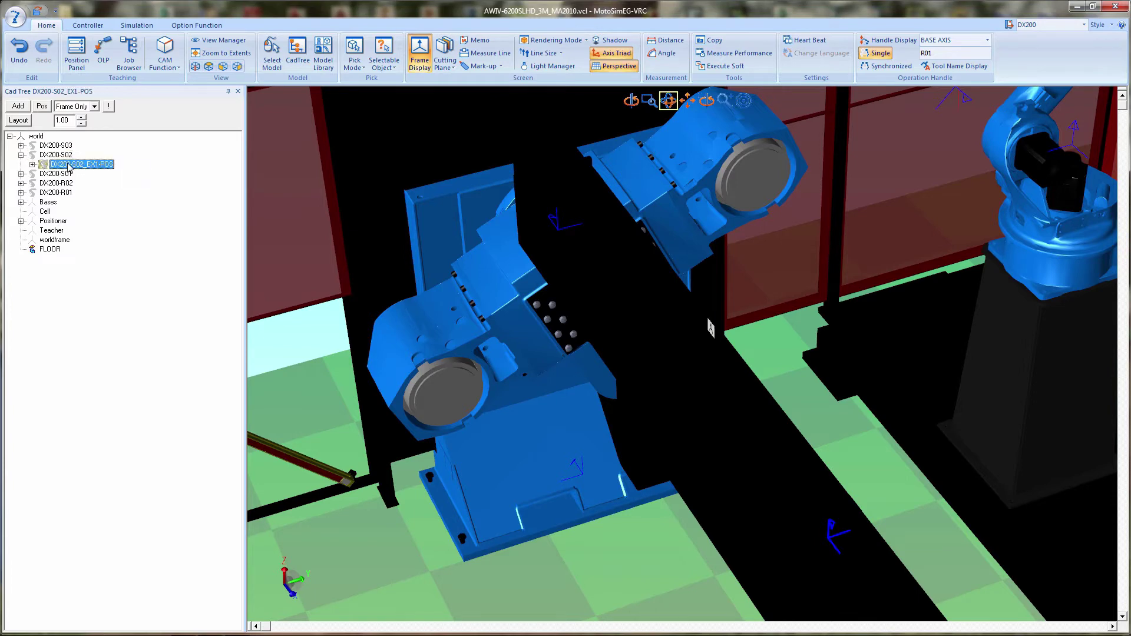
pyautogui.rightClick(69, 166)
pyautogui.moveTo(94, 196)
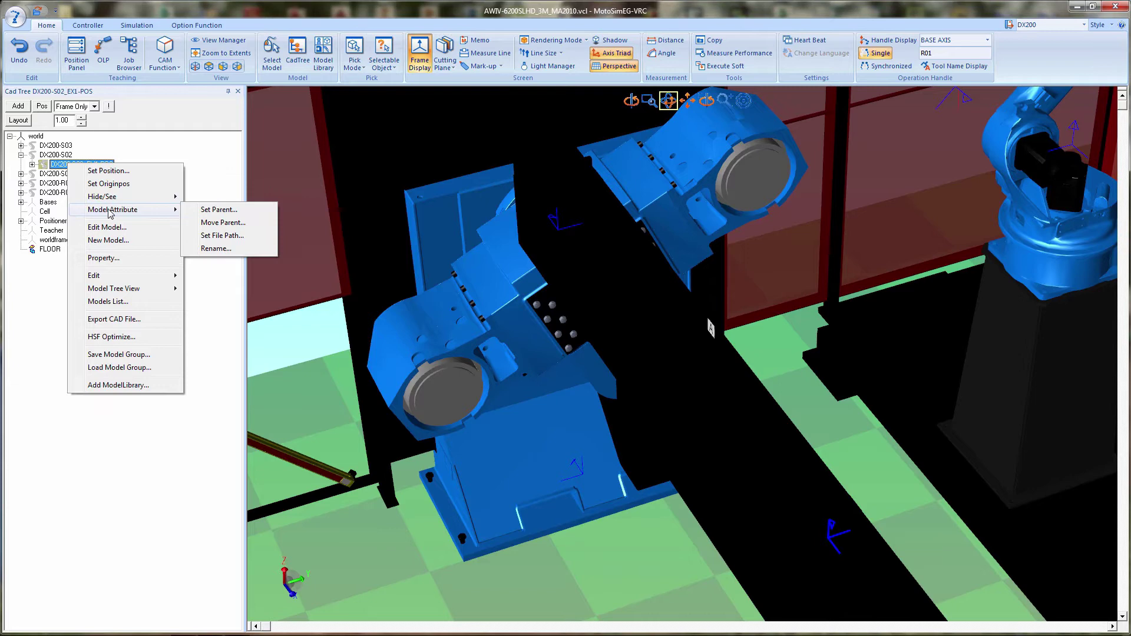
pyautogui.click(108, 171)
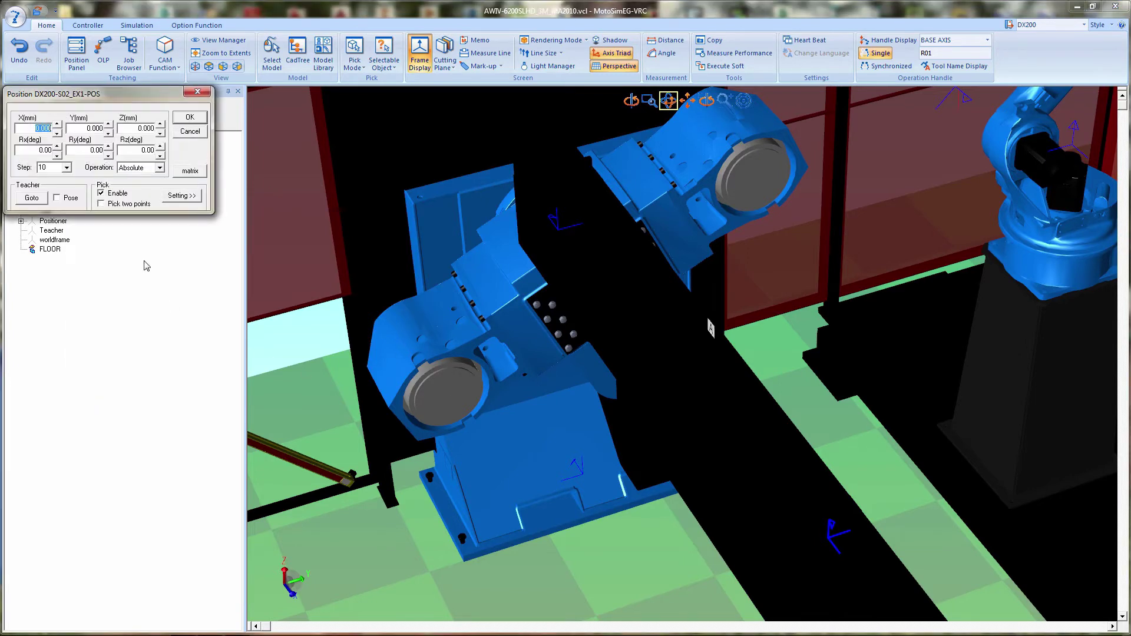
# Place the DX200-S02_EX1-POS frame at the centre of the lower round faceplate on the headstock swing arm by picking
pyautogui.click(446, 396)
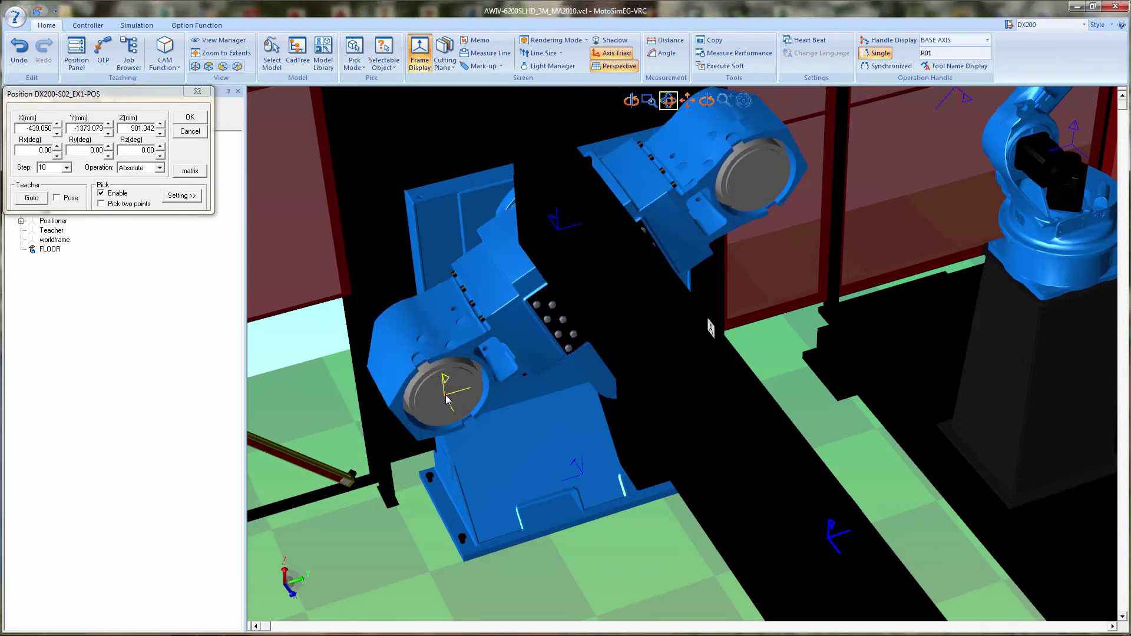
pyautogui.click(109, 193)
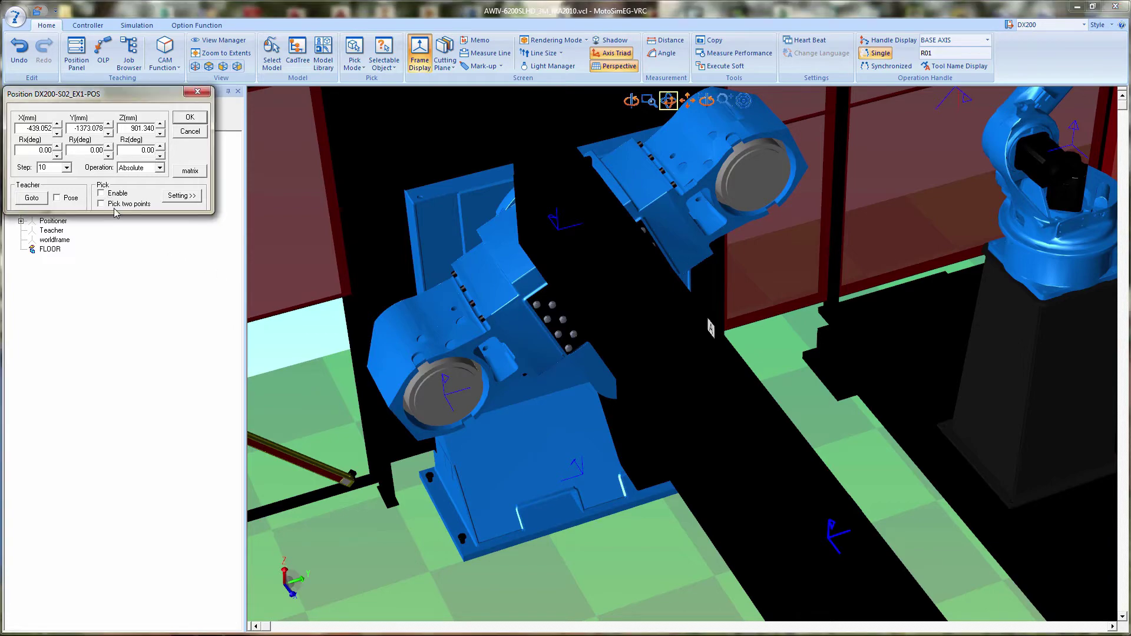
pyautogui.moveTo(448, 400); pyautogui.dragTo(489, 348)
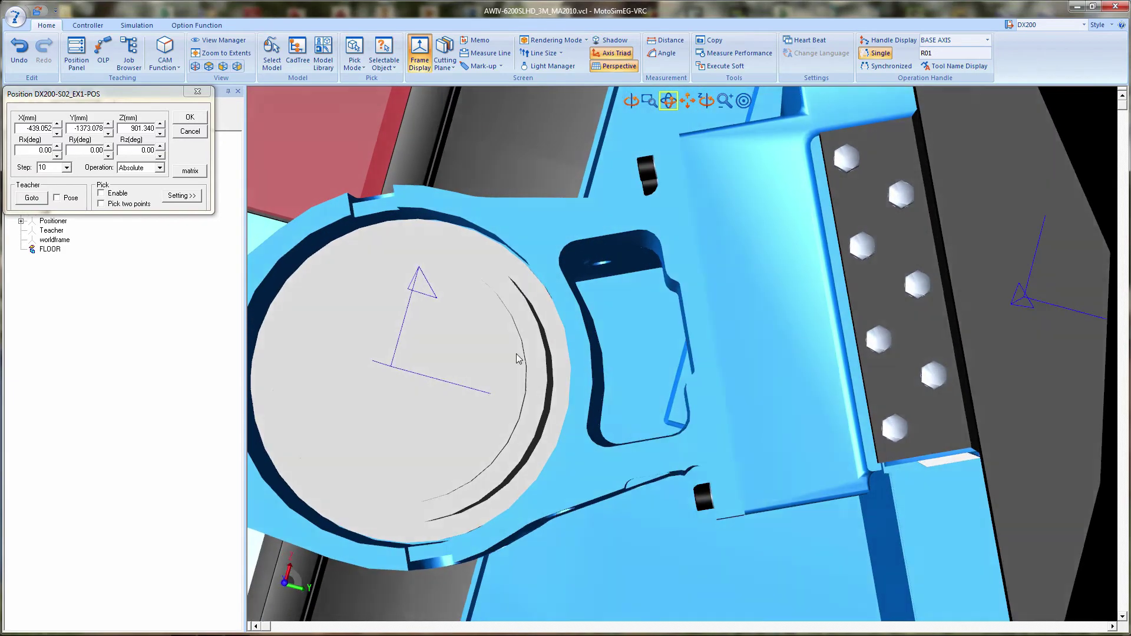
pyautogui.moveTo(518, 359); pyautogui.dragTo(623, 378)
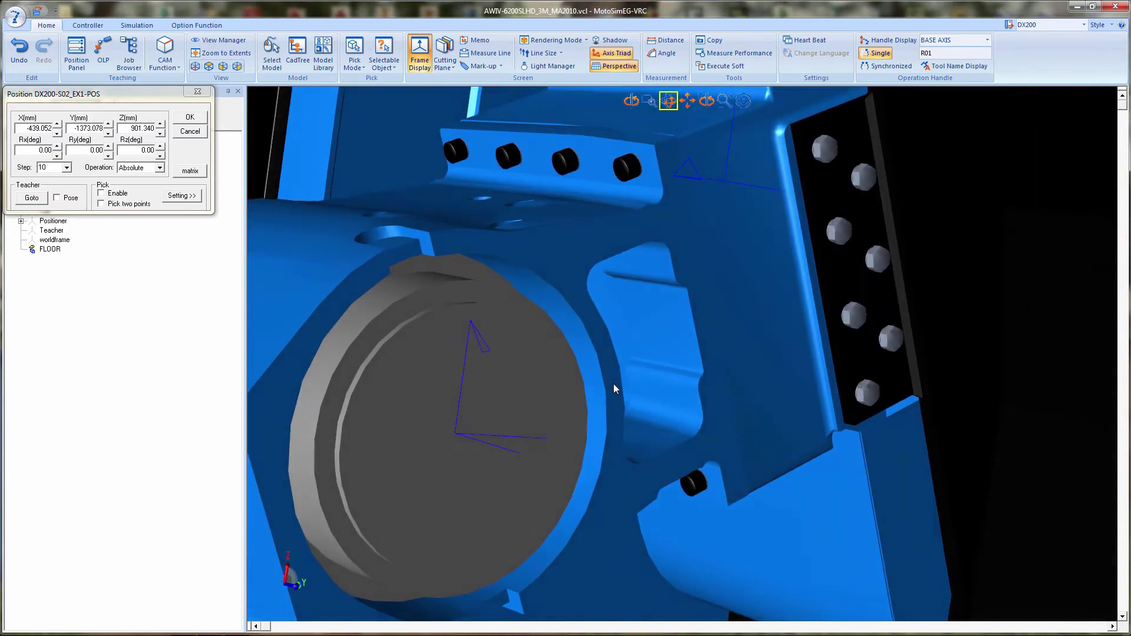
pyautogui.click(101, 194)
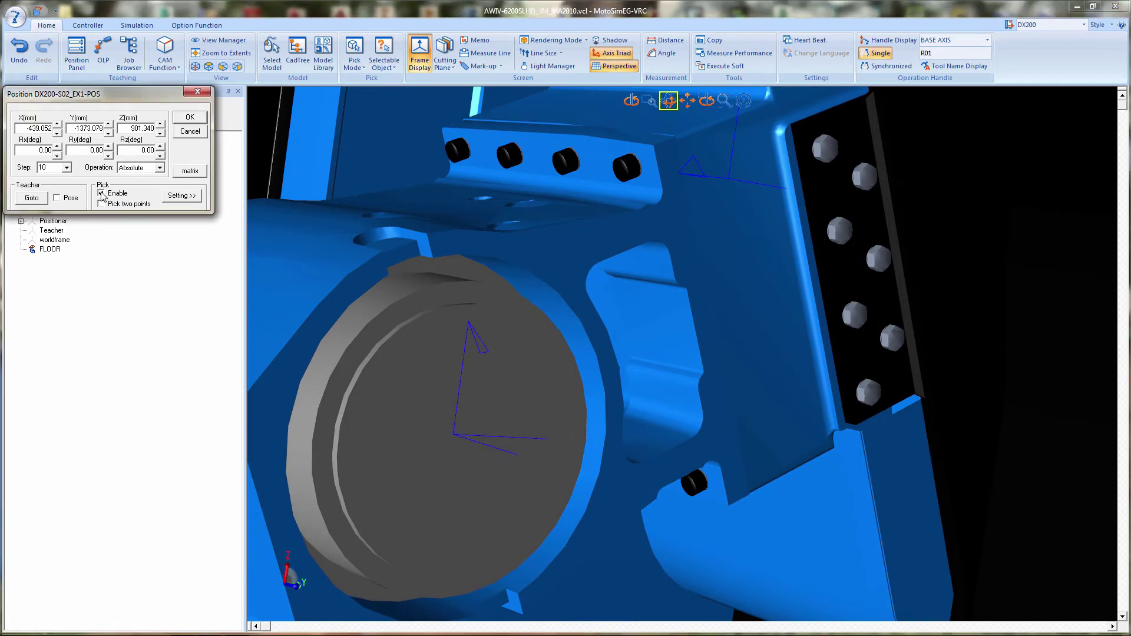
pyautogui.click(705, 363)
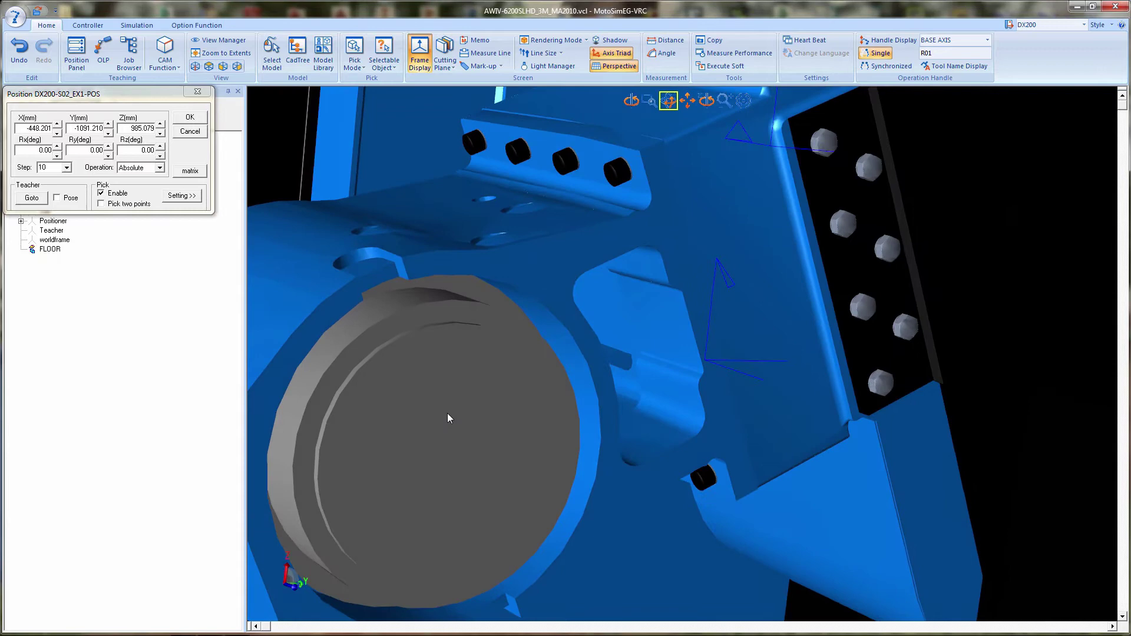
pyautogui.click(441, 444)
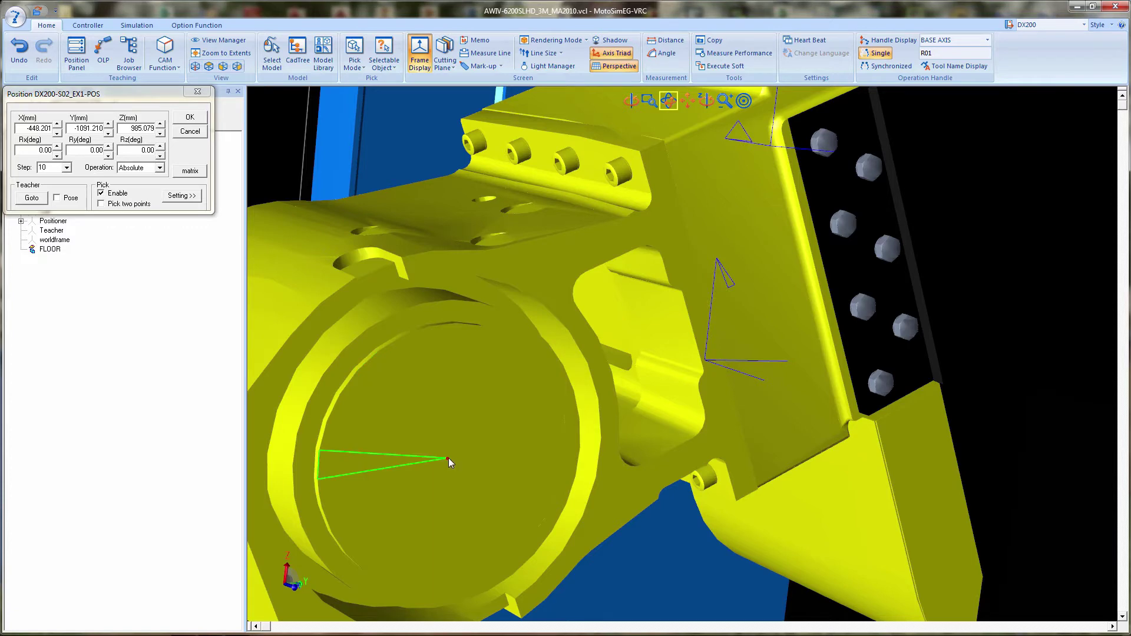
pyautogui.click(448, 457)
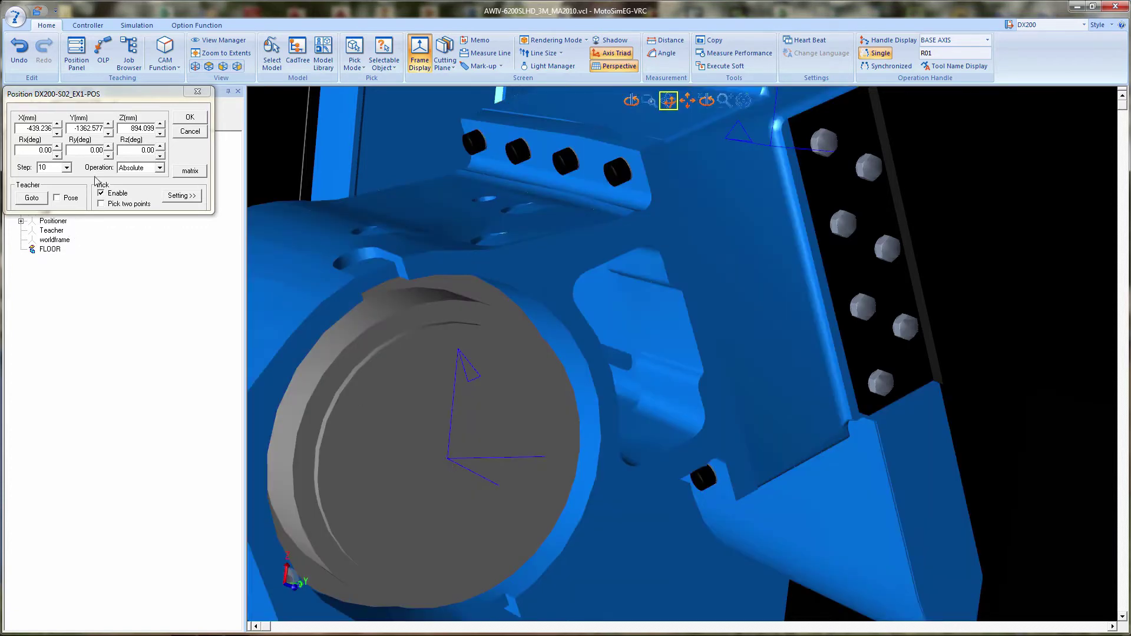
# Set the Ry rotation of DX200-S02_EX1-POS to 90 degrees and accept the position
pyautogui.click(108, 155)
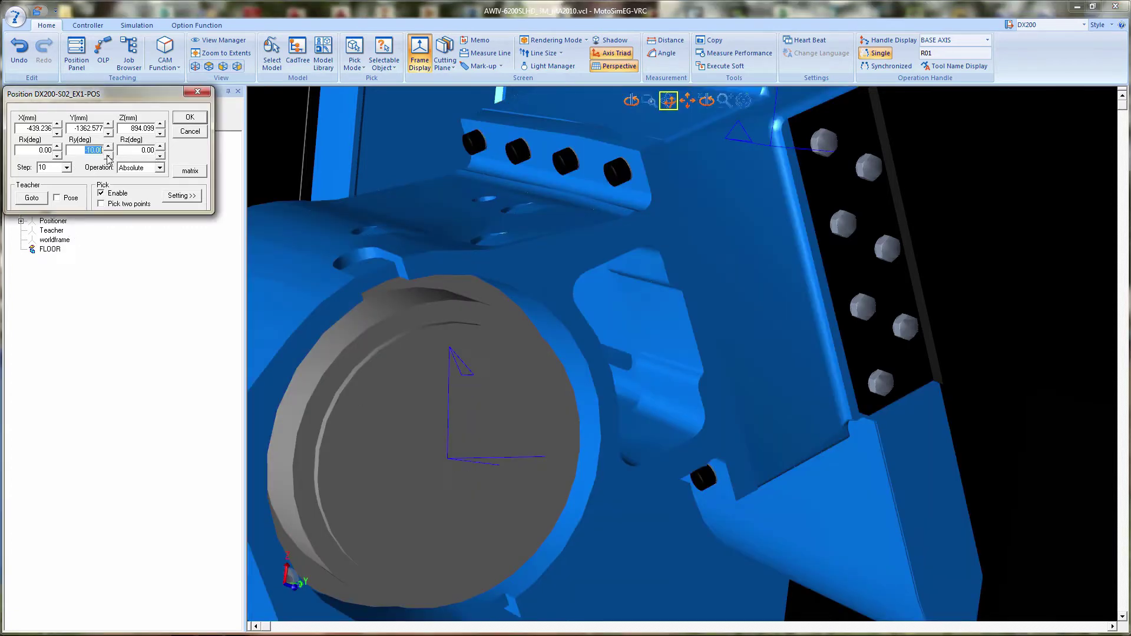
pyautogui.click(109, 155)
pyautogui.click(109, 156)
pyautogui.click(108, 156)
pyautogui.click(109, 147)
pyautogui.click(110, 147)
pyautogui.click(110, 147)
pyautogui.click(110, 147)
pyautogui.click(109, 147)
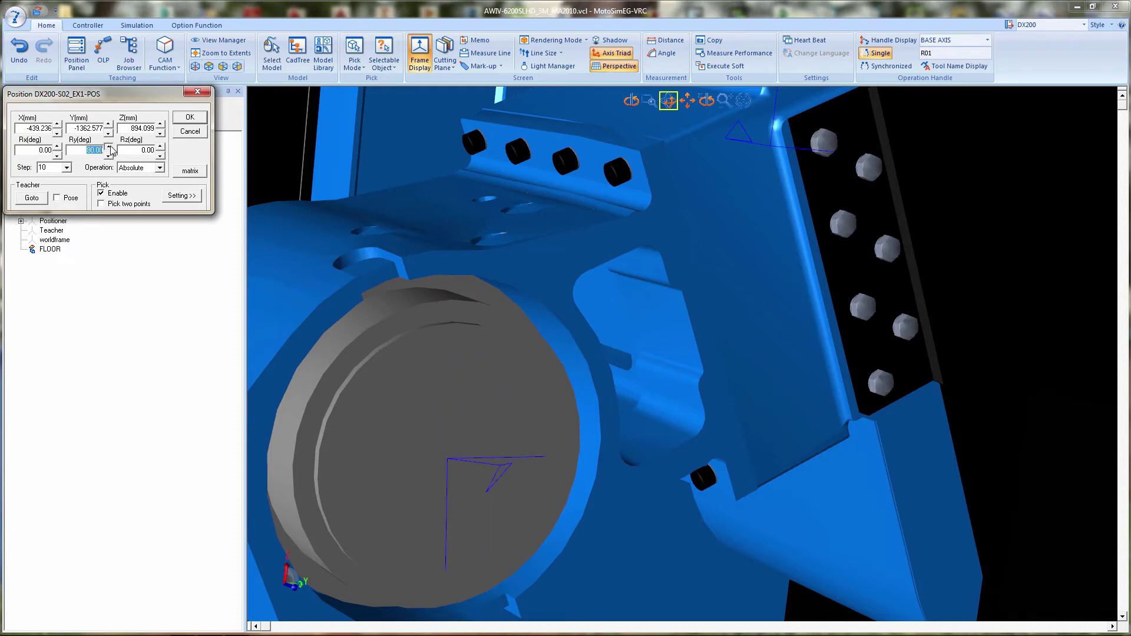
pyautogui.click(184, 120)
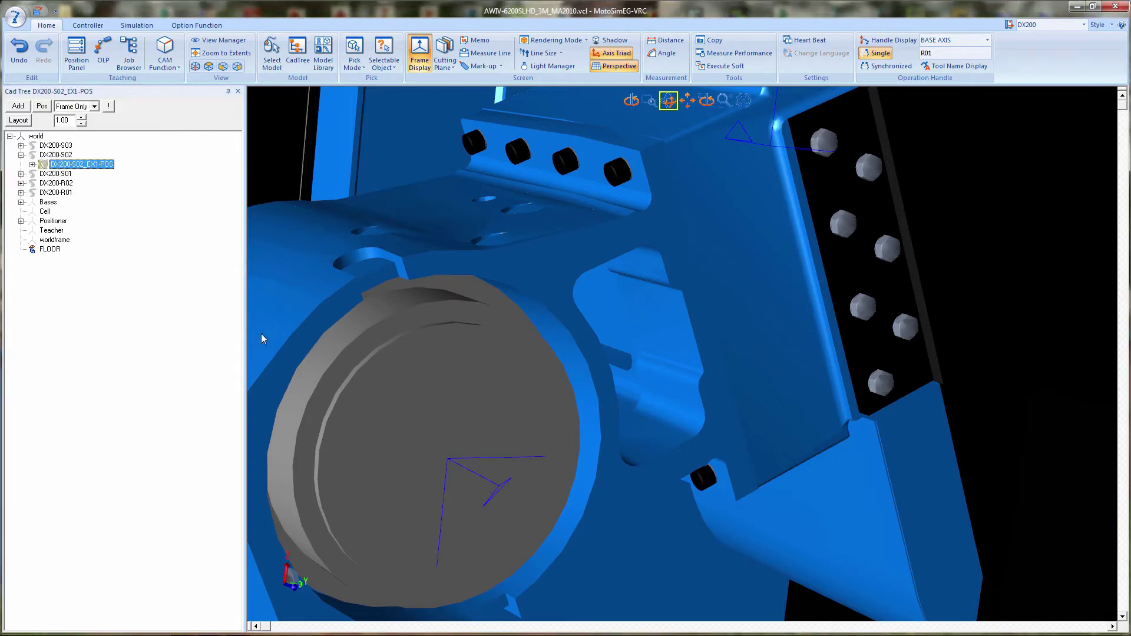
pyautogui.click(366, 401)
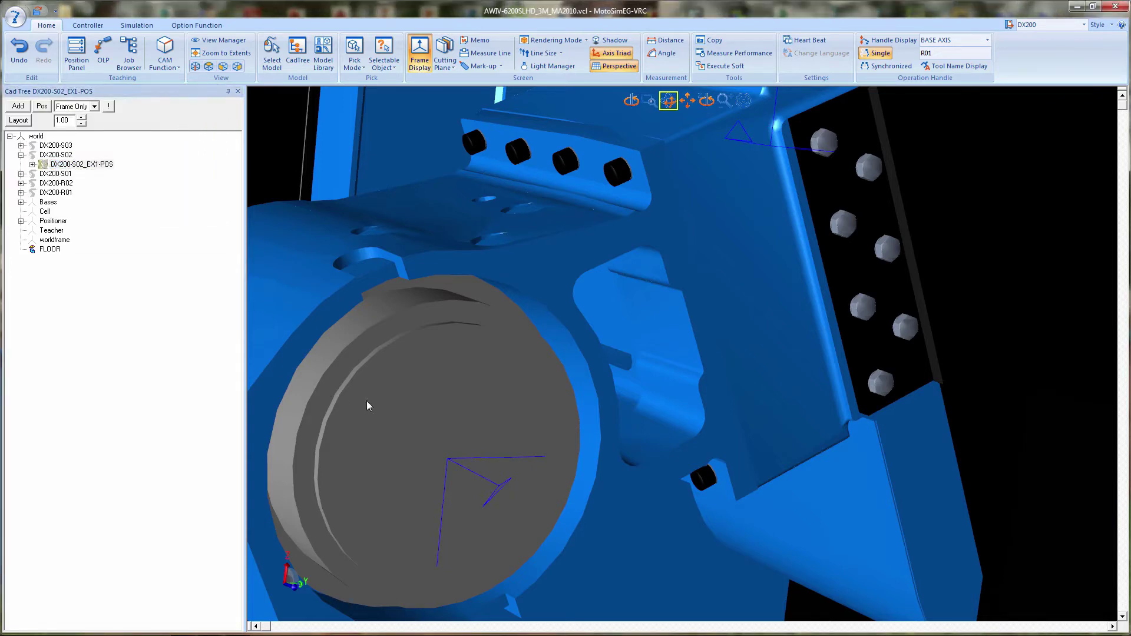
pyautogui.scroll(-6, 366, 401)
pyautogui.scroll(-5, 415, 390)
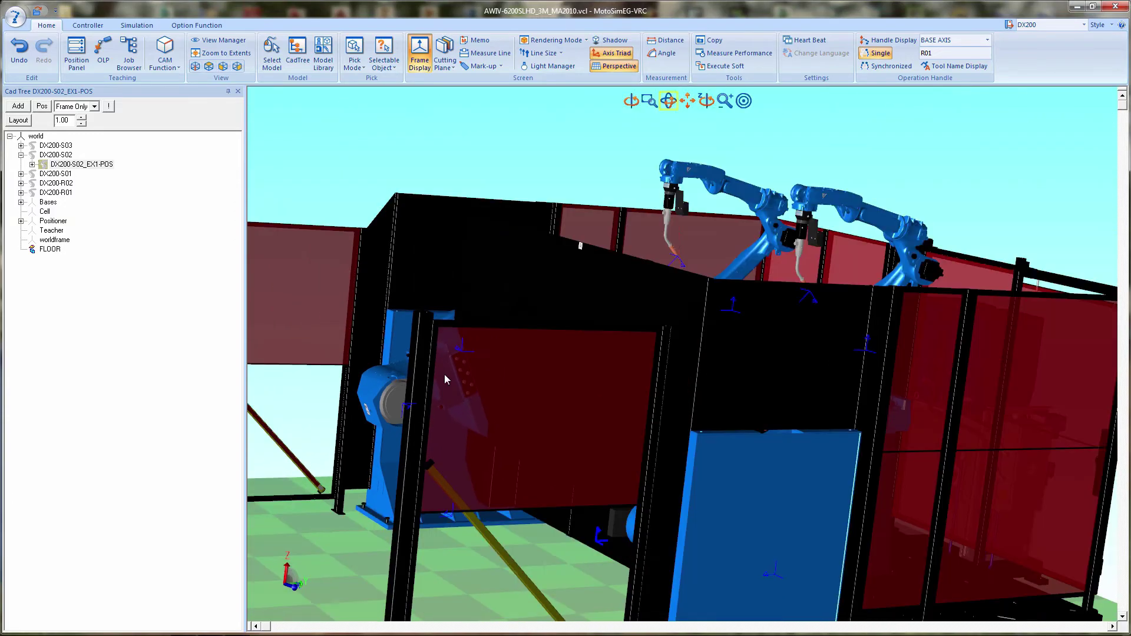
pyautogui.moveTo(445, 379); pyautogui.dragTo(505, 321)
pyautogui.moveTo(687, 290); pyautogui.dragTo(336, 423)
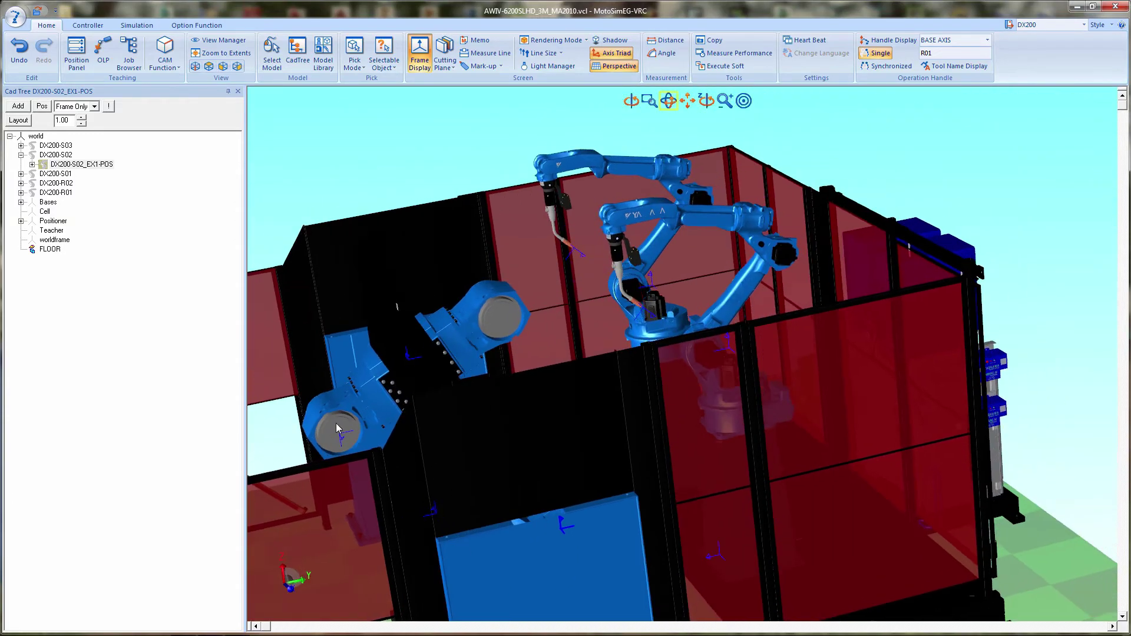
# Place the DX200-S03_EX1-POS frame at the centre of the upper round faceplate on the headstock swing arm by picking
pyautogui.scroll(8, 462, 345)
pyautogui.scroll(4, 674, 330)
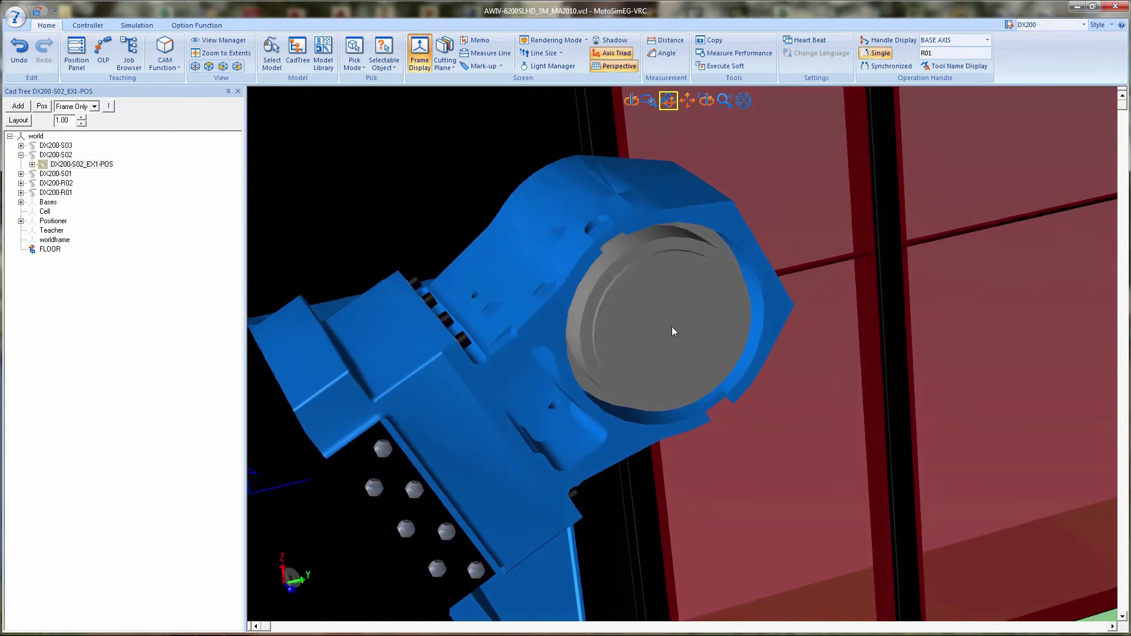
pyautogui.click(61, 145)
pyautogui.click(21, 145)
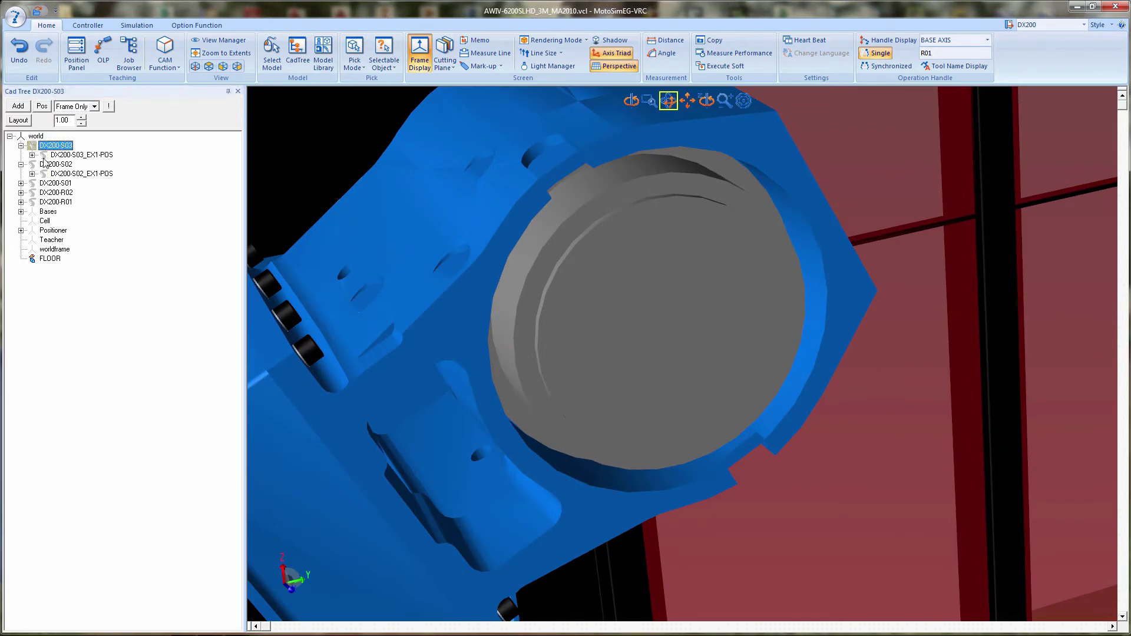
pyautogui.rightClick(75, 156)
pyautogui.click(106, 165)
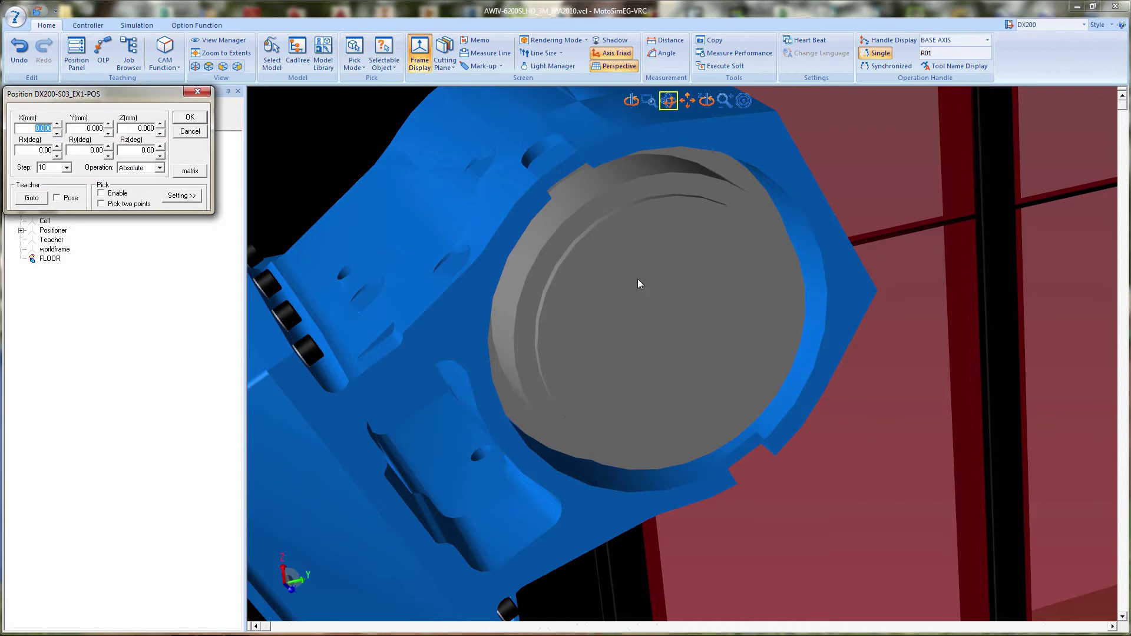
pyautogui.click(645, 311)
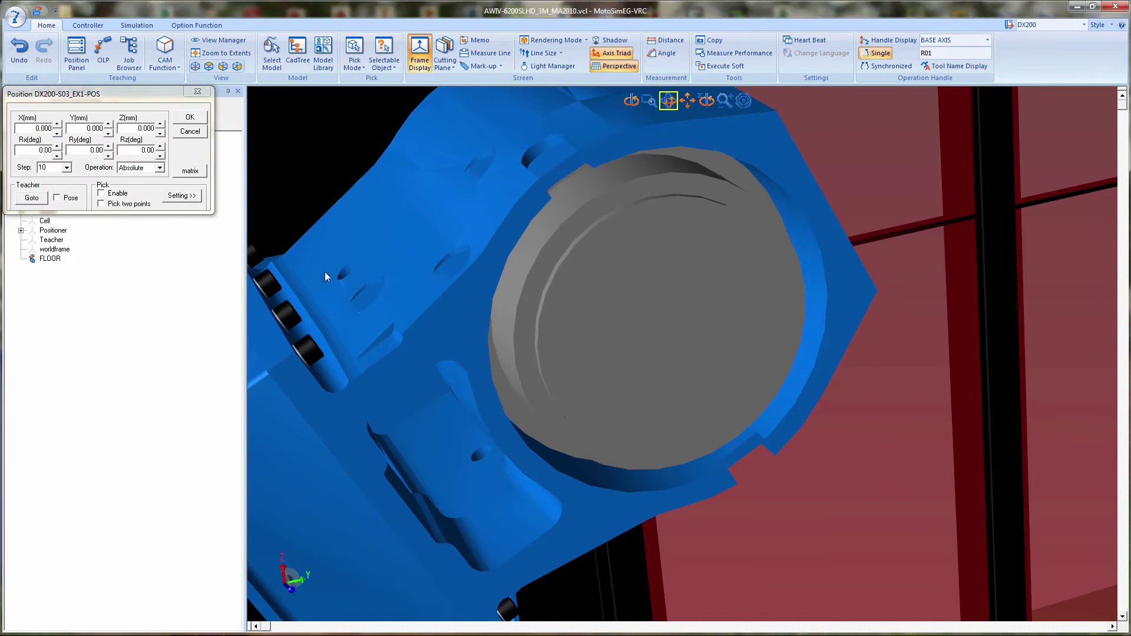
pyautogui.click(104, 194)
pyautogui.click(669, 325)
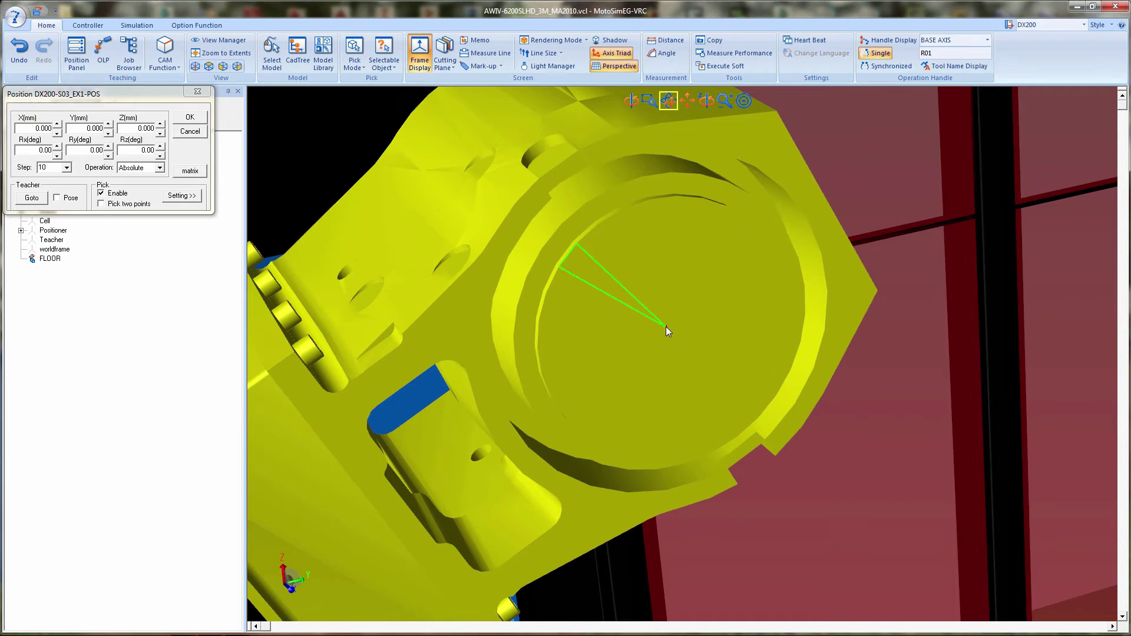
pyautogui.click(666, 327)
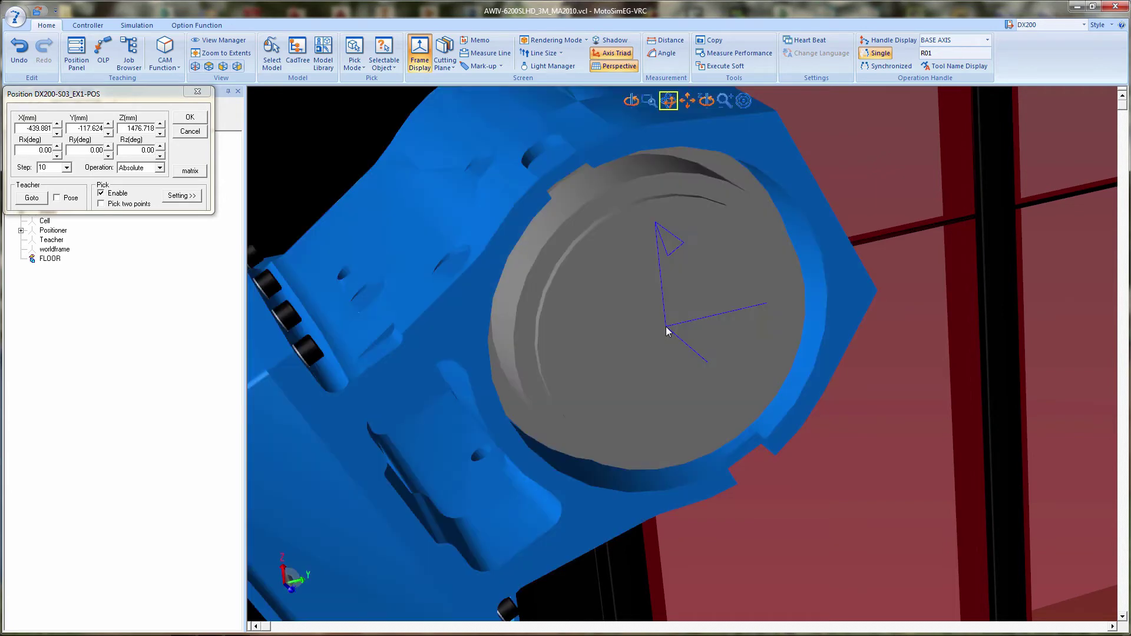
# Set the Ry rotation of DX200-S03_EX1-POS to 90 degrees and accept the position
pyautogui.click(108, 147)
pyautogui.click(109, 147)
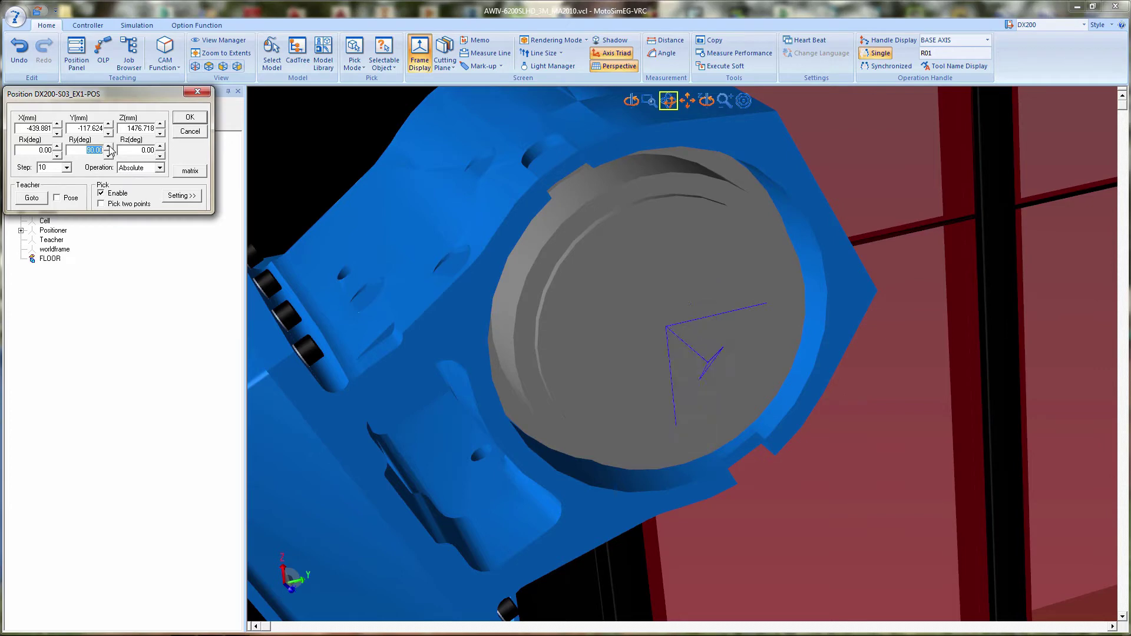
pyautogui.click(188, 121)
# Save the robot cell
pyautogui.moveTo(513, 327); pyautogui.dragTo(727, 420)
pyautogui.scroll(-5, 609, 392)
pyautogui.moveTo(575, 399); pyautogui.dragTo(593, 470)
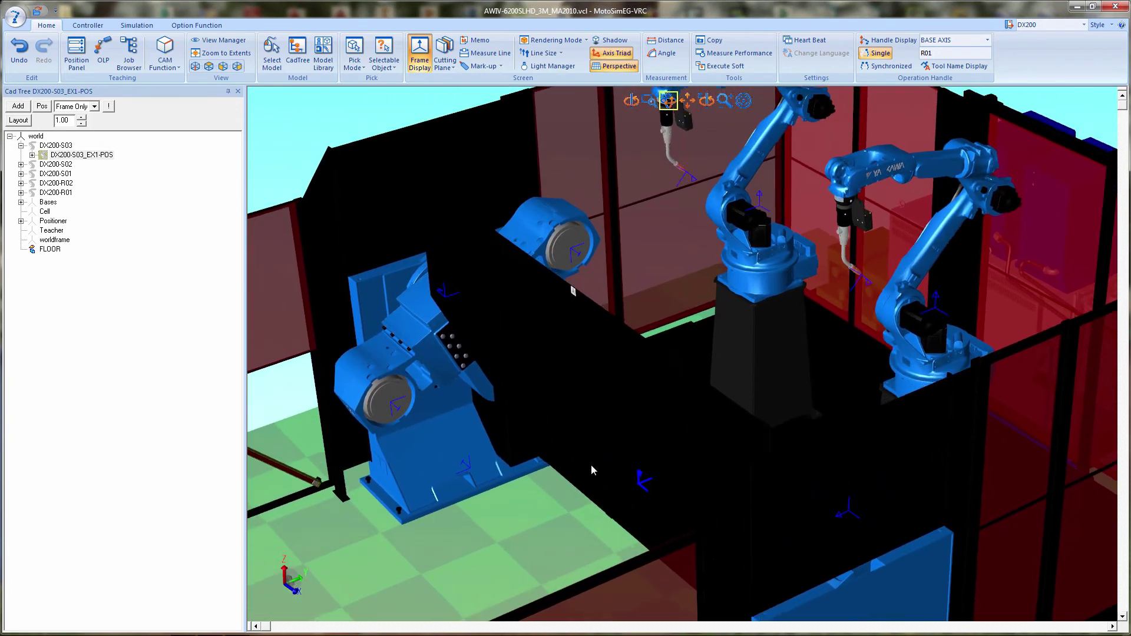
pyautogui.click(14, 20)
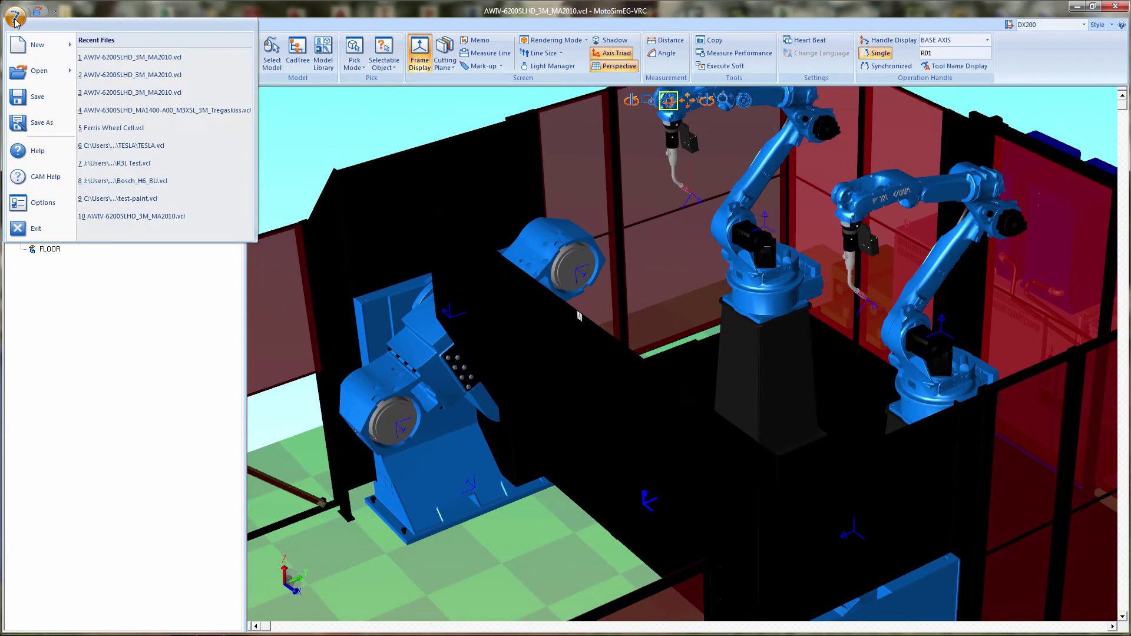
pyautogui.click(27, 97)
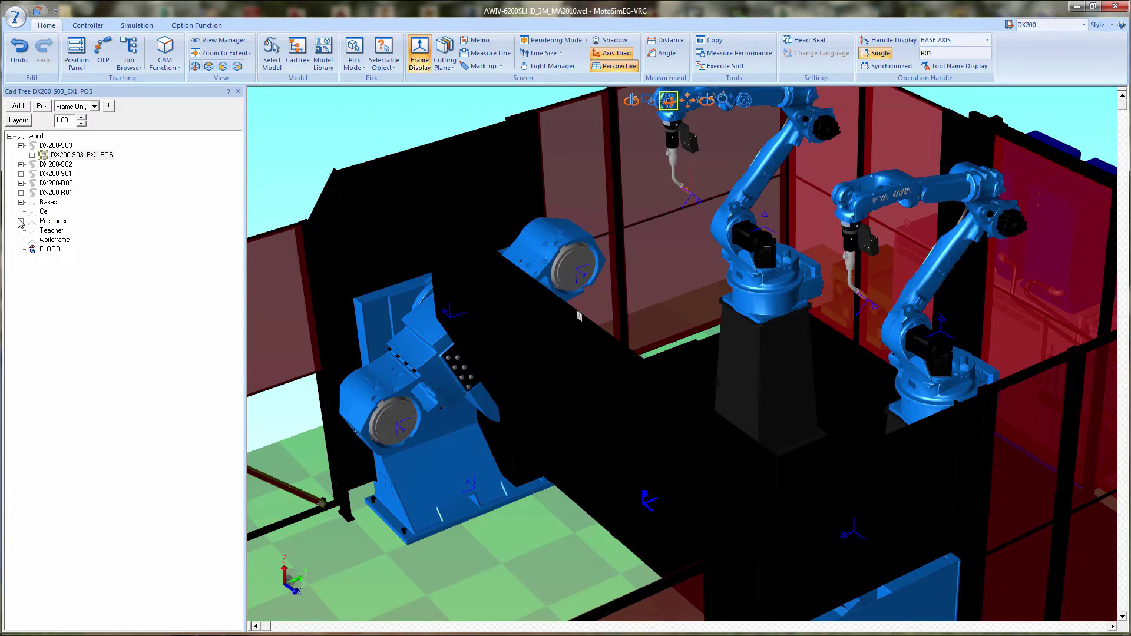
# Collapse the DX200-S03 group and expand DX200-S01 down to its DX200-S01_ex1 model
pyautogui.click(21, 145)
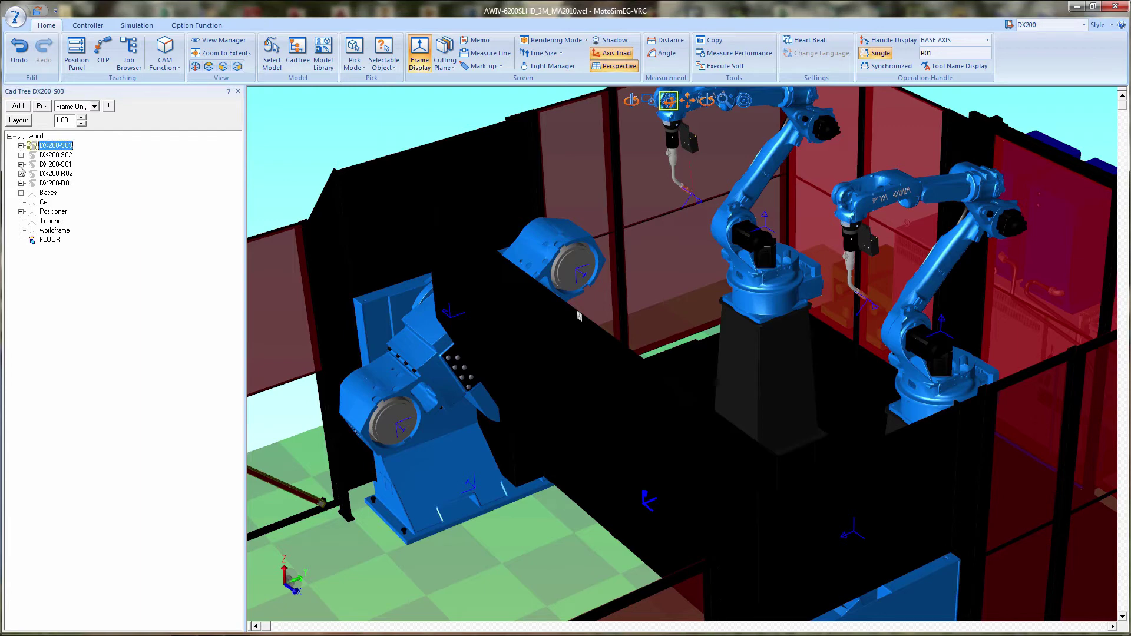
pyautogui.click(21, 164)
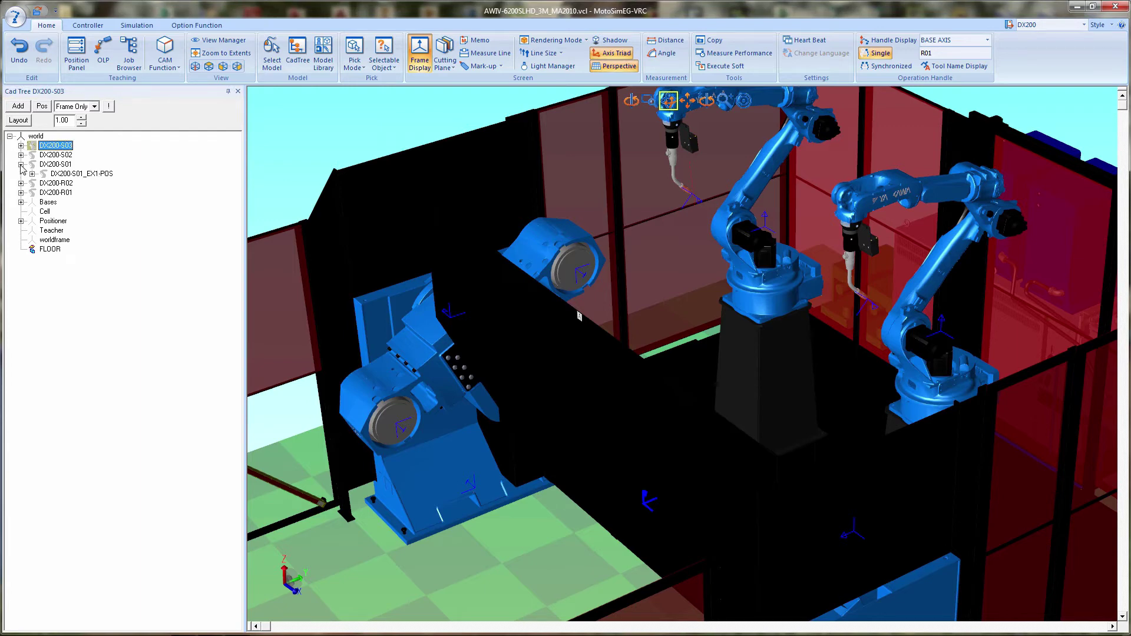
pyautogui.click(32, 174)
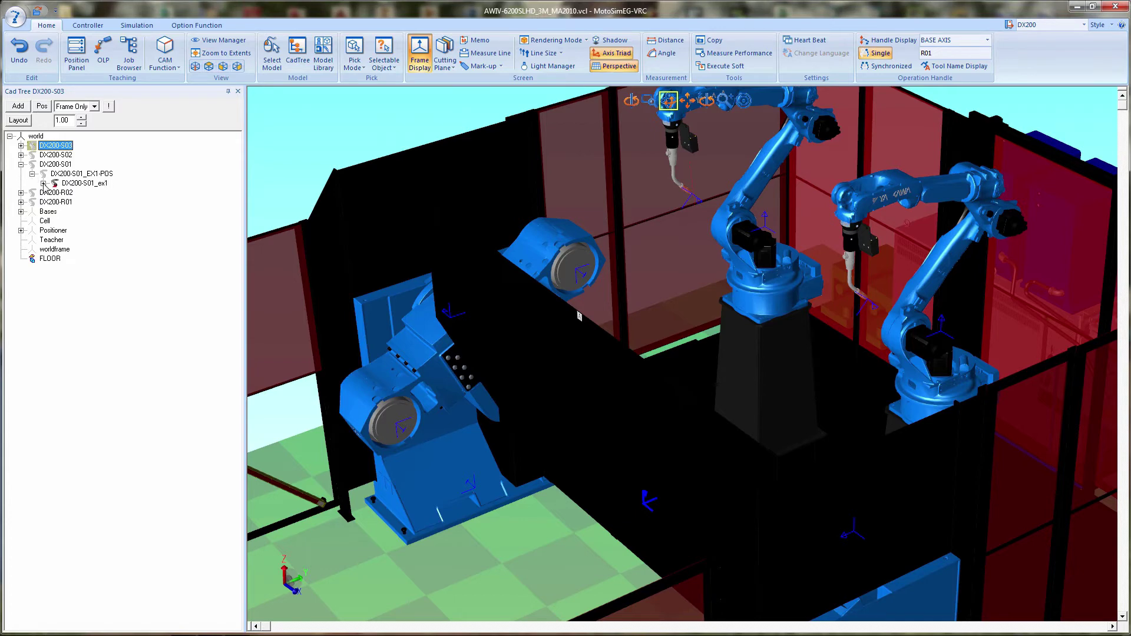
pyautogui.click(73, 184)
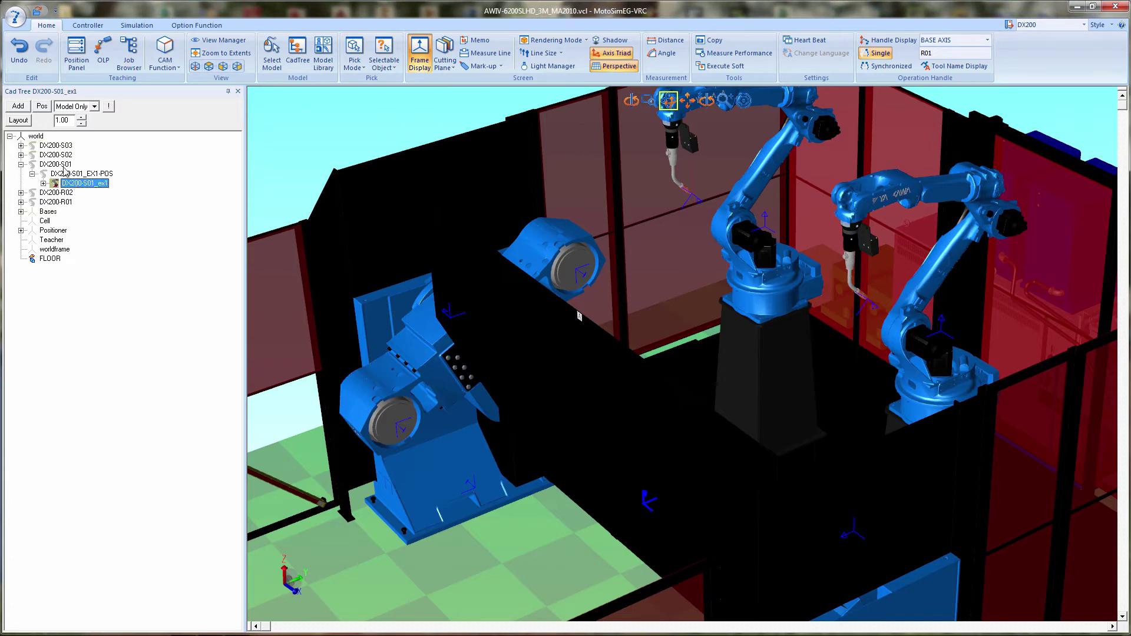
# Set DX200-S01_ex1 as the parent of the DX200-S02 group
pyautogui.click(58, 155)
pyautogui.rightClick(59, 157)
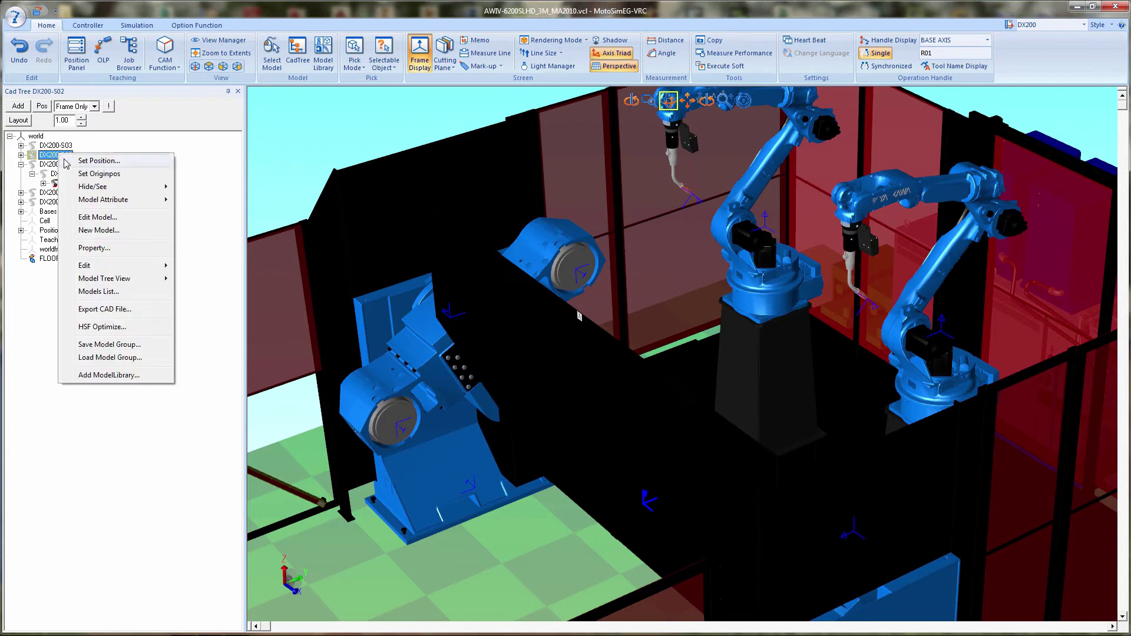
pyautogui.moveTo(89, 198)
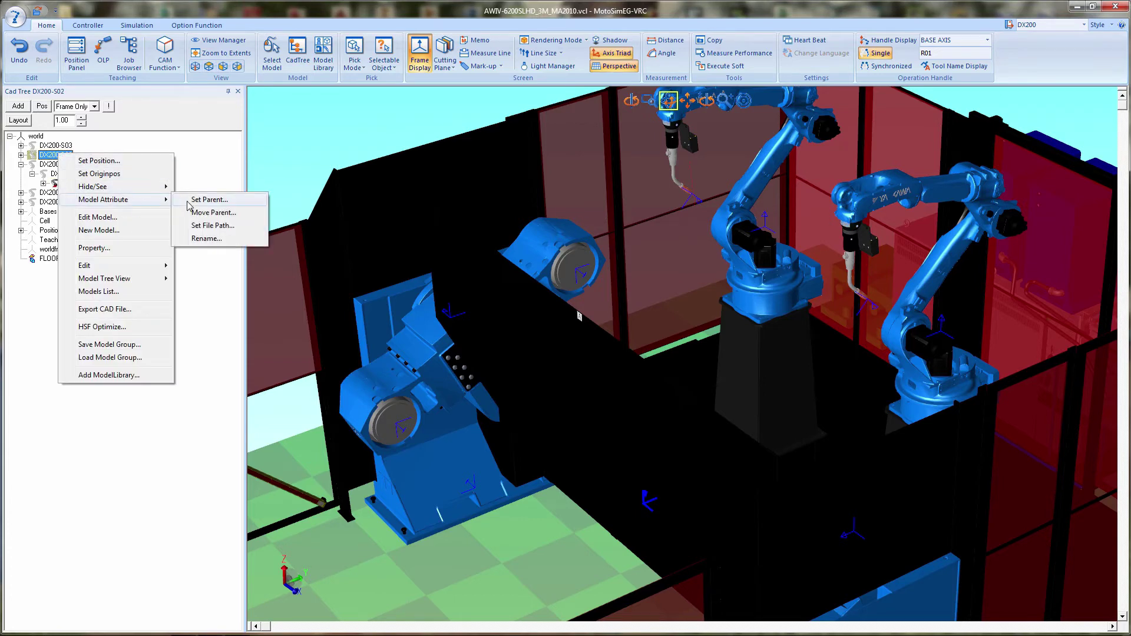
pyautogui.click(196, 201)
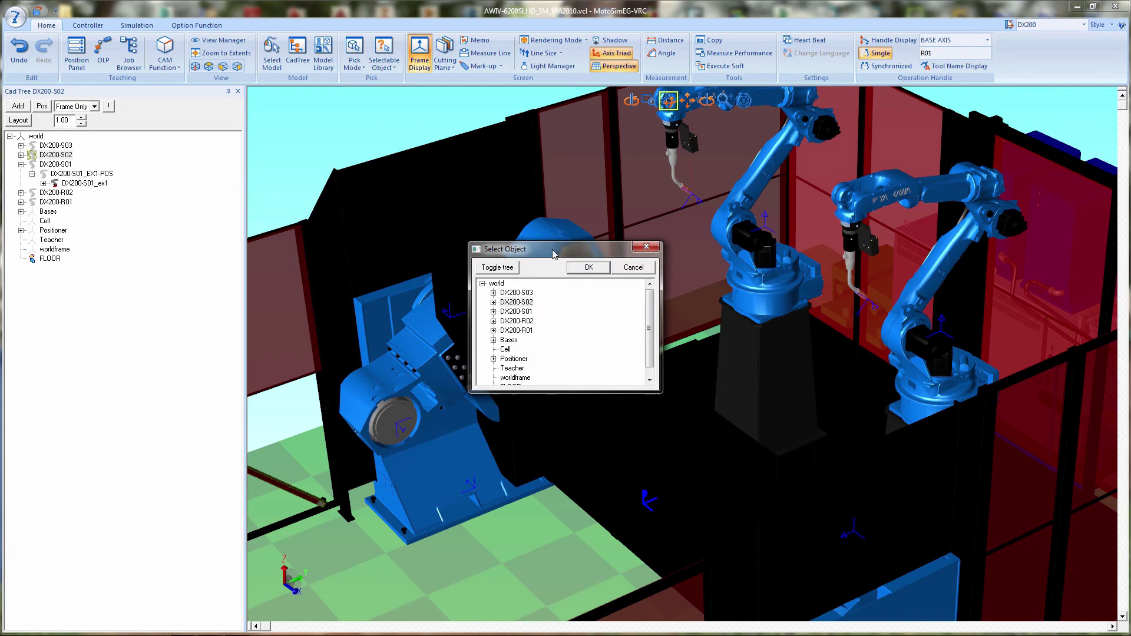
pyautogui.moveTo(545, 251); pyautogui.dragTo(369, 92)
pyautogui.click(317, 152)
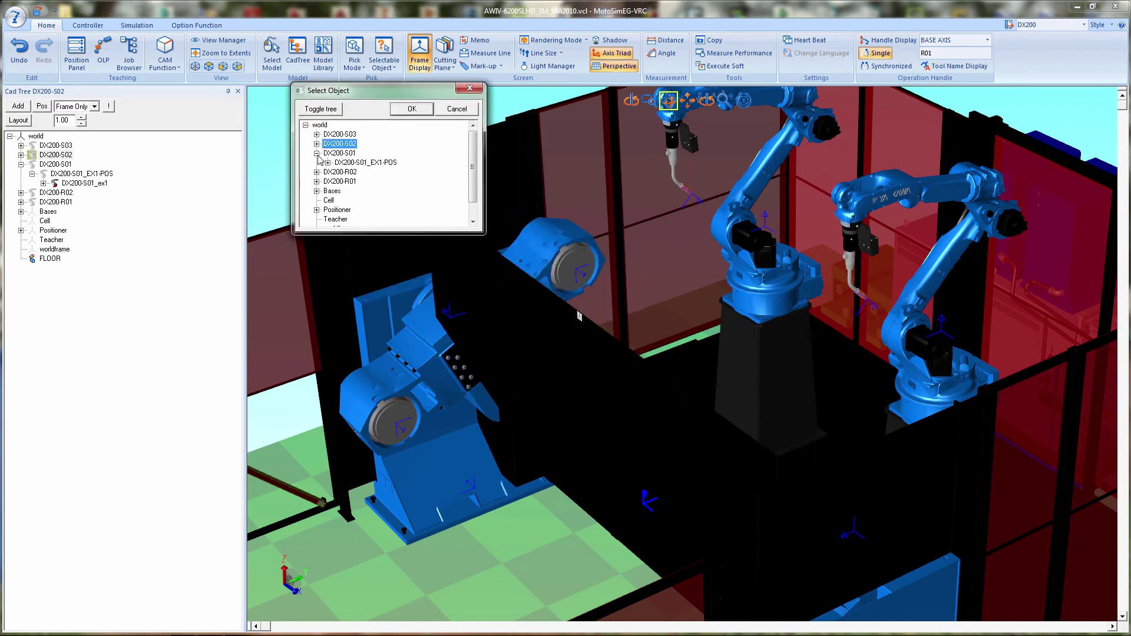
pyautogui.click(328, 162)
pyautogui.click(339, 172)
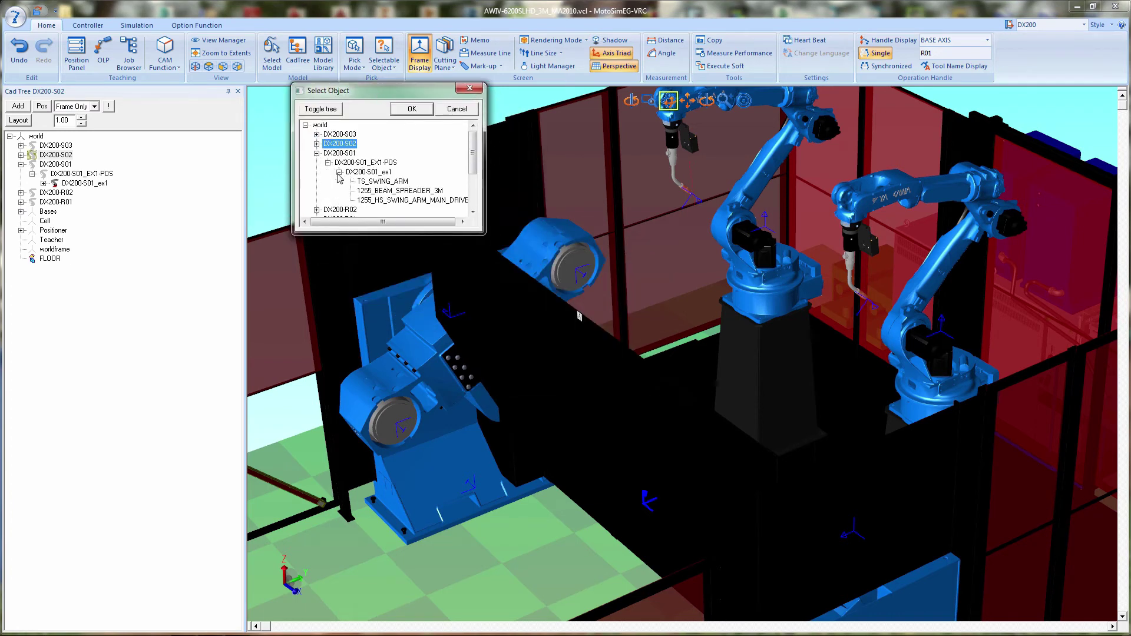
pyautogui.click(368, 172)
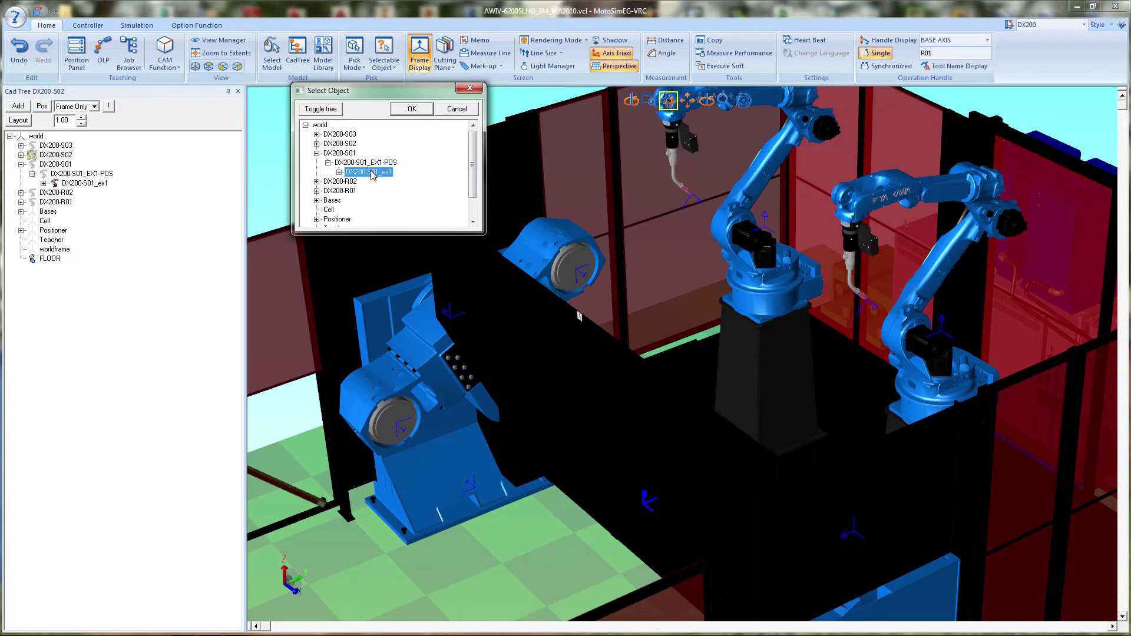
pyautogui.click(406, 110)
# Set DX200-S01_ex1 as the parent of the DX200-S03 group
pyautogui.click(56, 145)
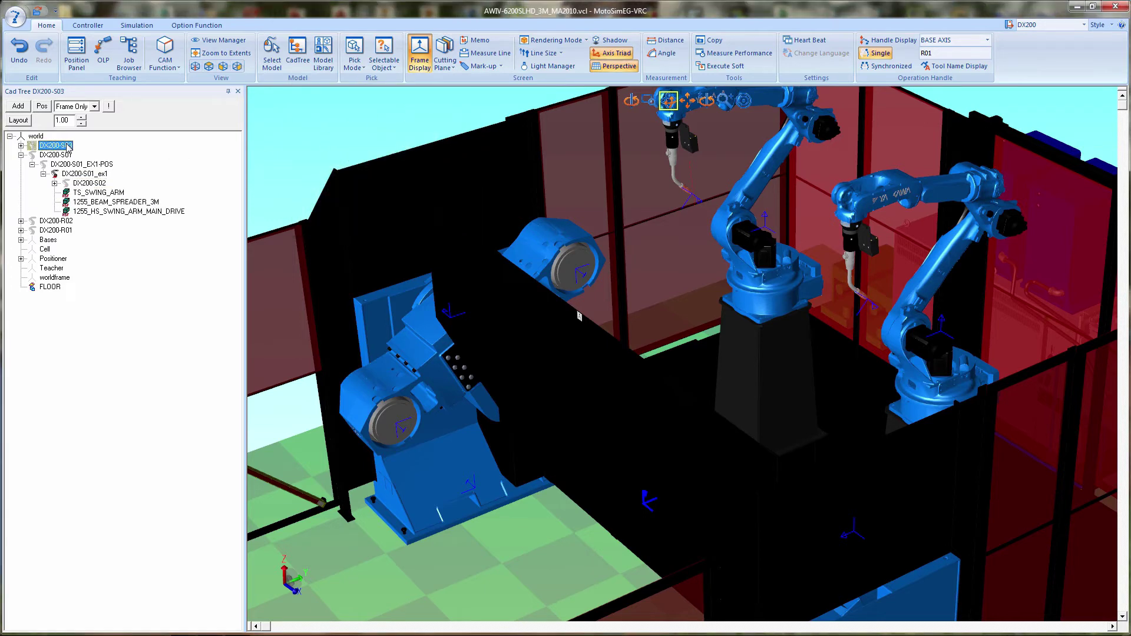
pyautogui.rightClick(68, 149)
pyautogui.moveTo(112, 190)
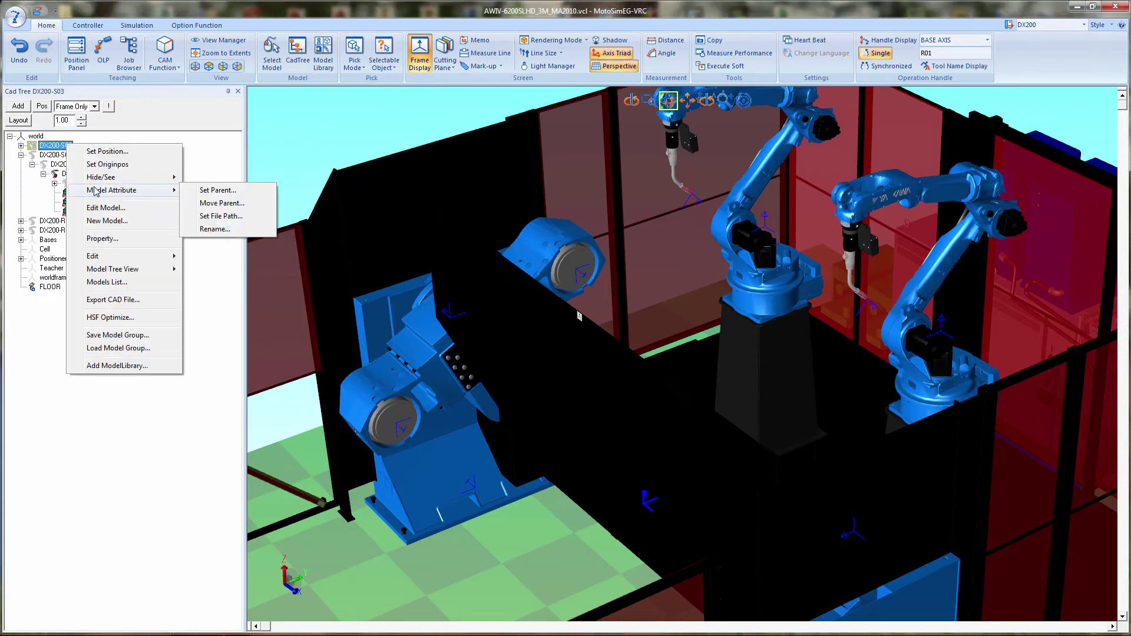
pyautogui.click(235, 193)
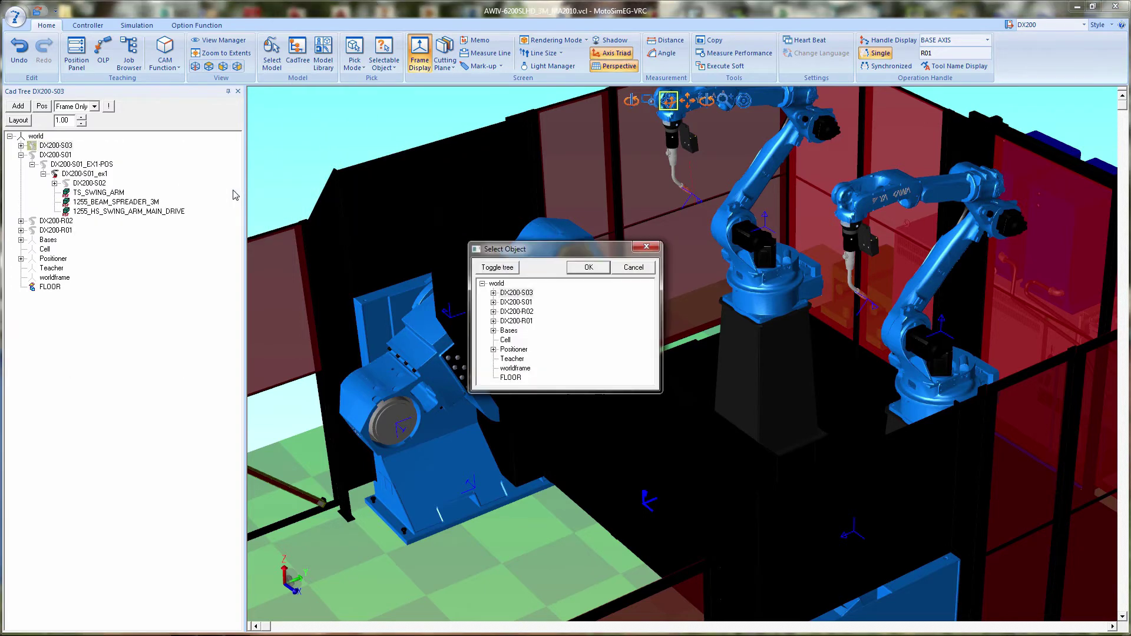
pyautogui.click(494, 303)
pyautogui.click(505, 312)
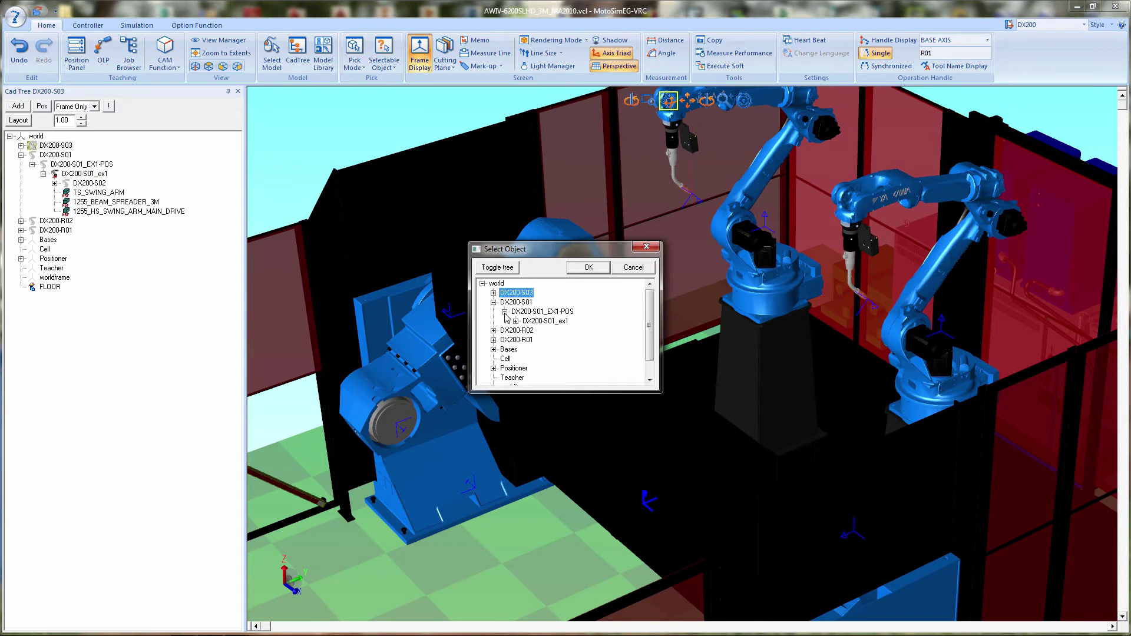
pyautogui.click(554, 322)
pyautogui.click(587, 269)
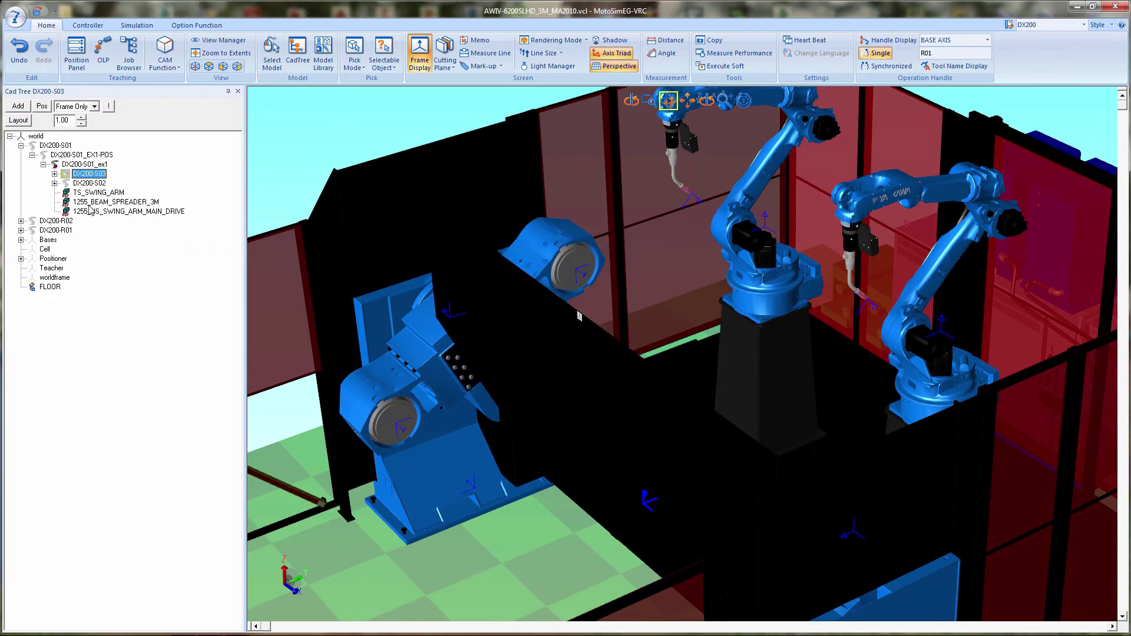
# Expand the nested DX200-S02 and DX200-S03 groups down to their ex1 models, and expand the Positioner group
pyautogui.click(55, 184)
pyautogui.click(55, 174)
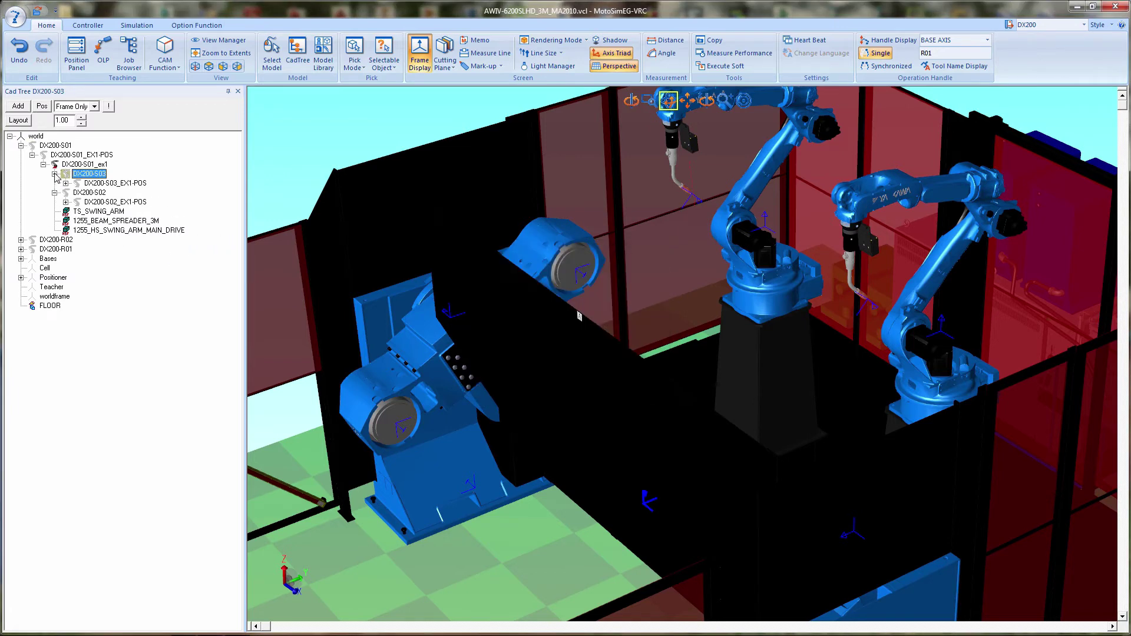
pyautogui.click(66, 184)
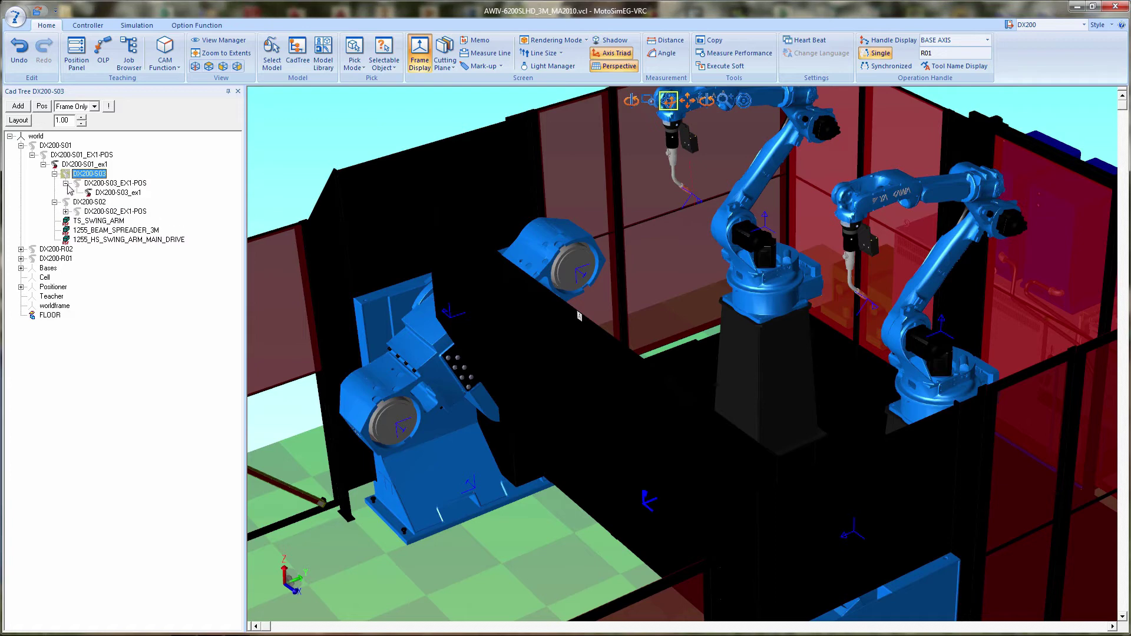
pyautogui.click(66, 211)
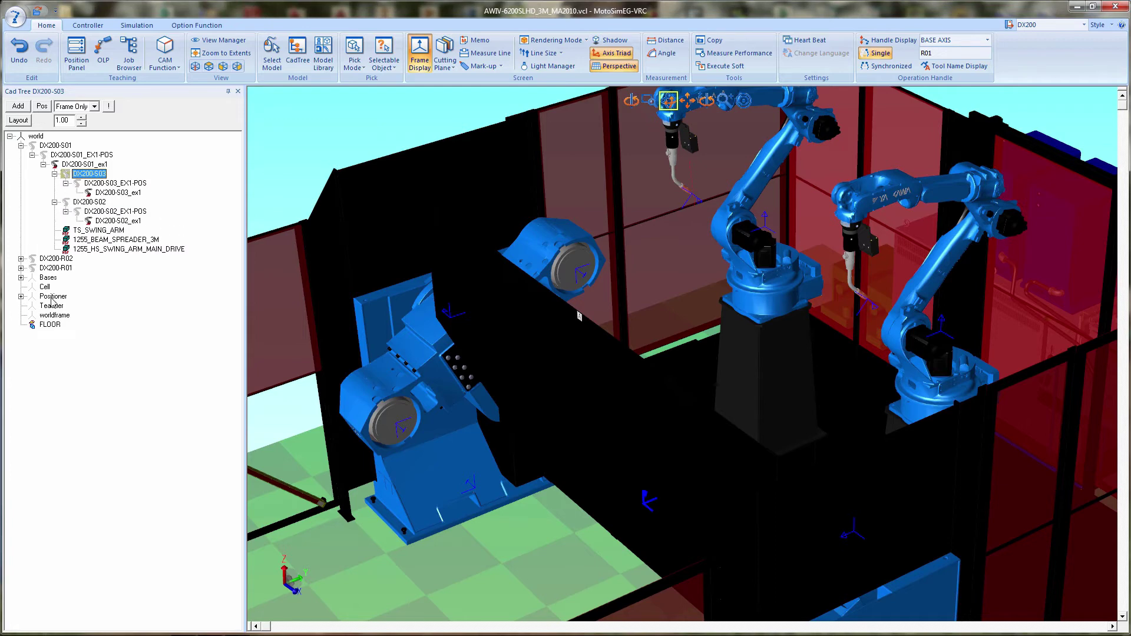
pyautogui.click(21, 297)
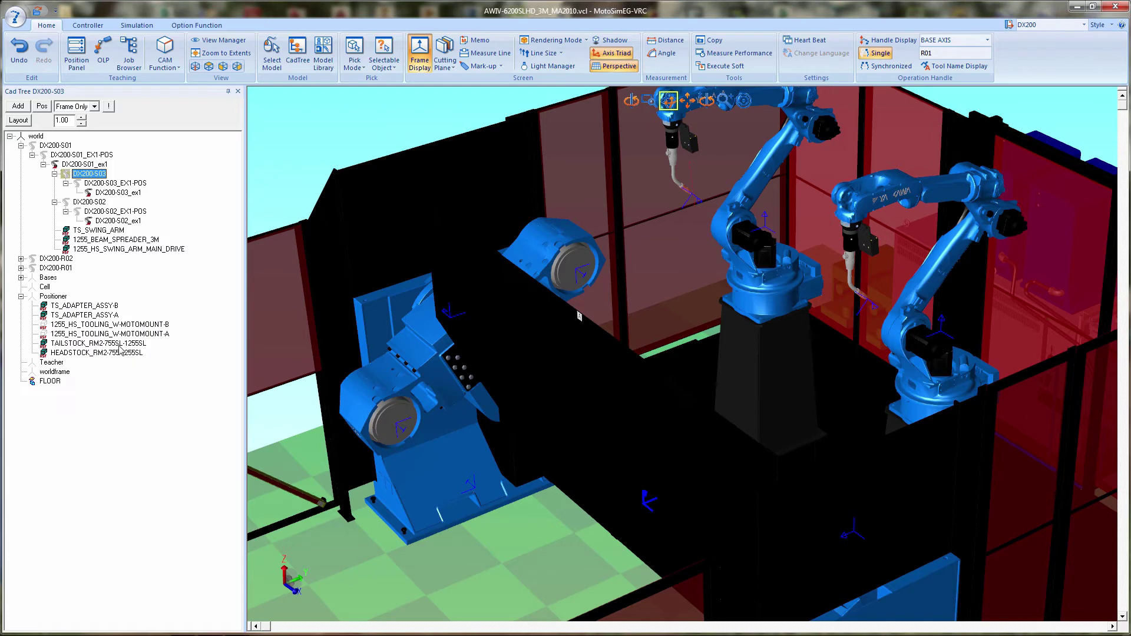
# Set DX200-S02_ex1 as the parent of the TS_ADAPTER_ASSY-A model
pyautogui.click(94, 316)
pyautogui.rightClick(94, 316)
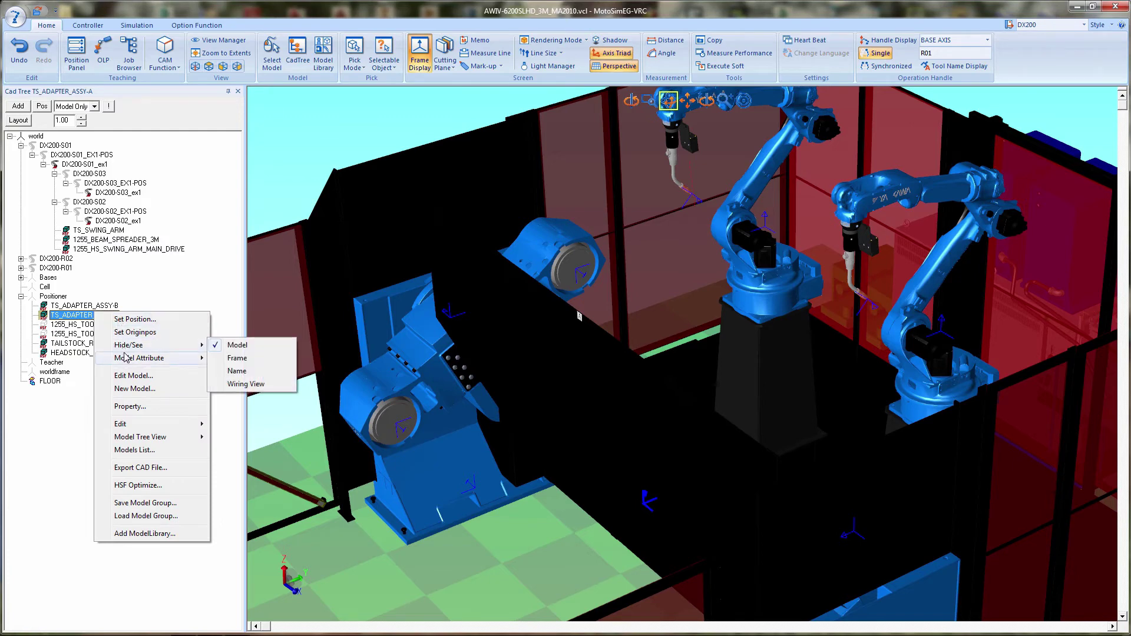
pyautogui.moveTo(176, 357)
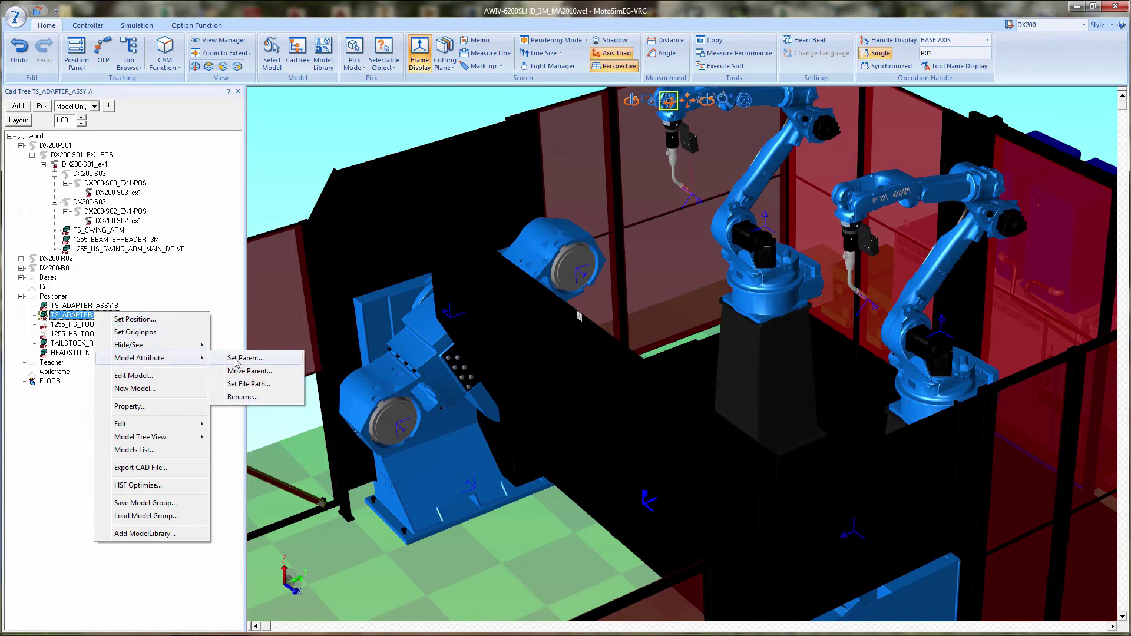
pyautogui.click(235, 358)
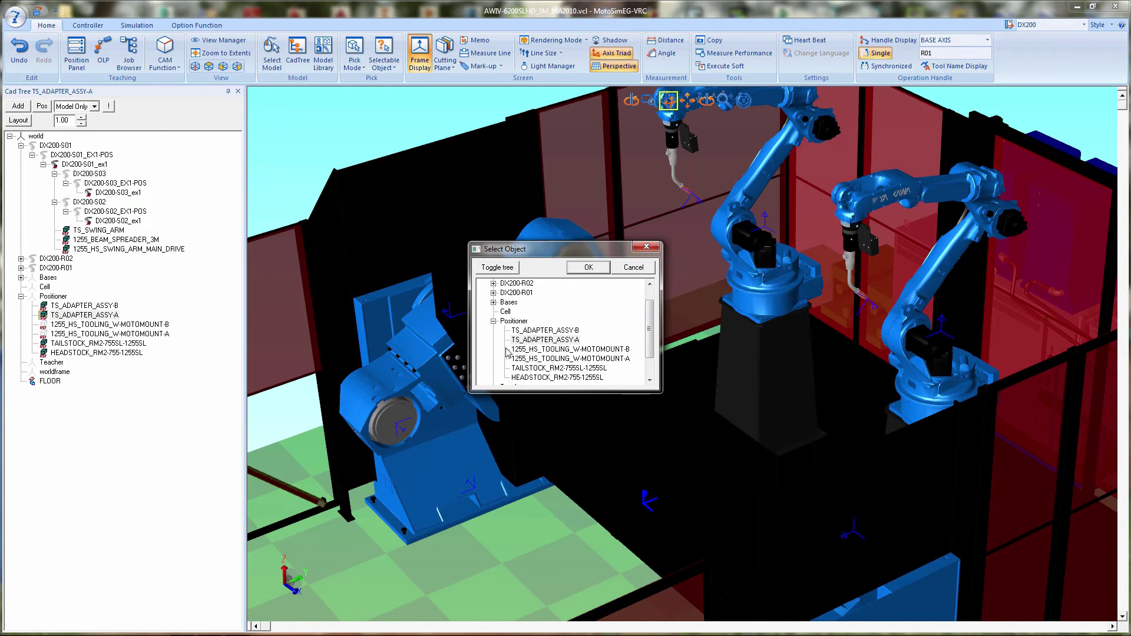
pyautogui.moveTo(650, 352); pyautogui.dragTo(651, 347)
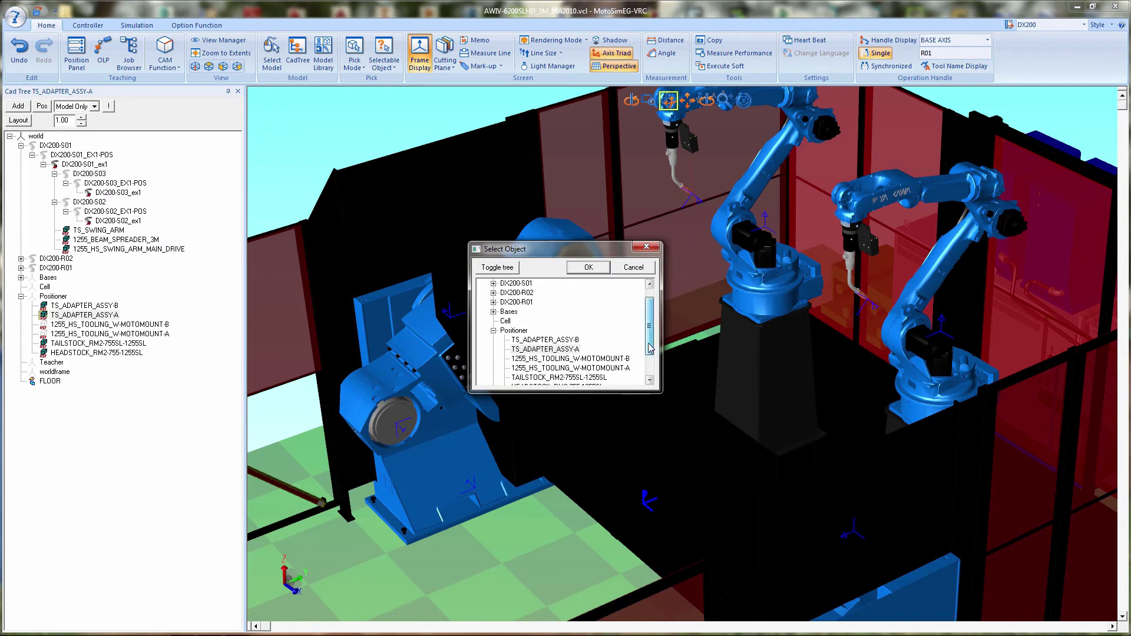
pyautogui.scroll(3, 515, 318)
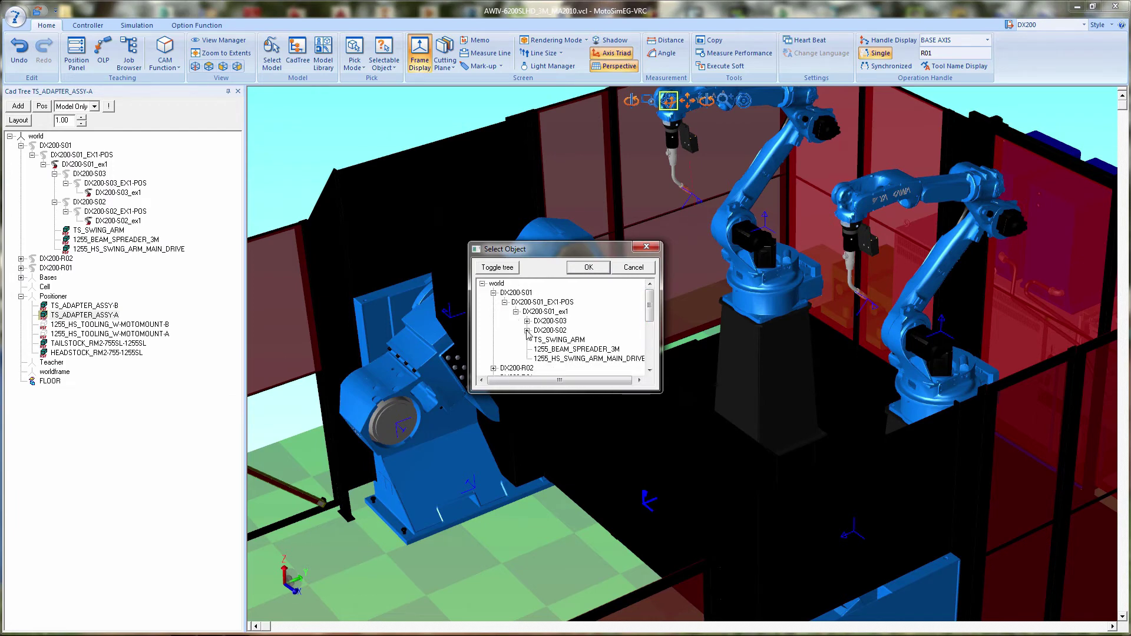
pyautogui.click(527, 330)
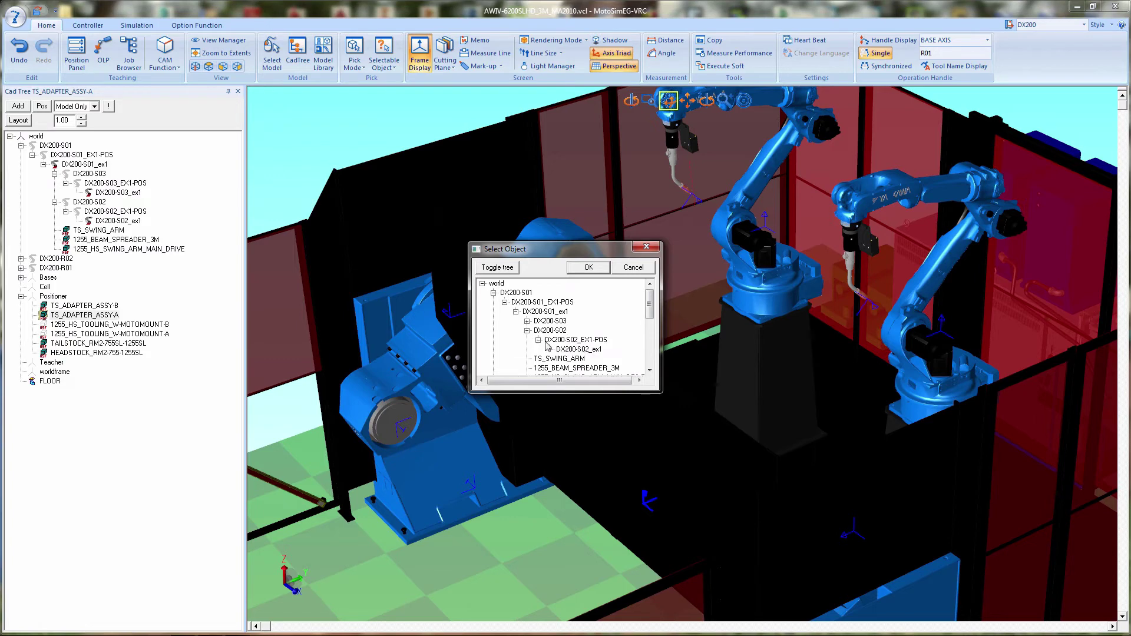
pyautogui.click(596, 350)
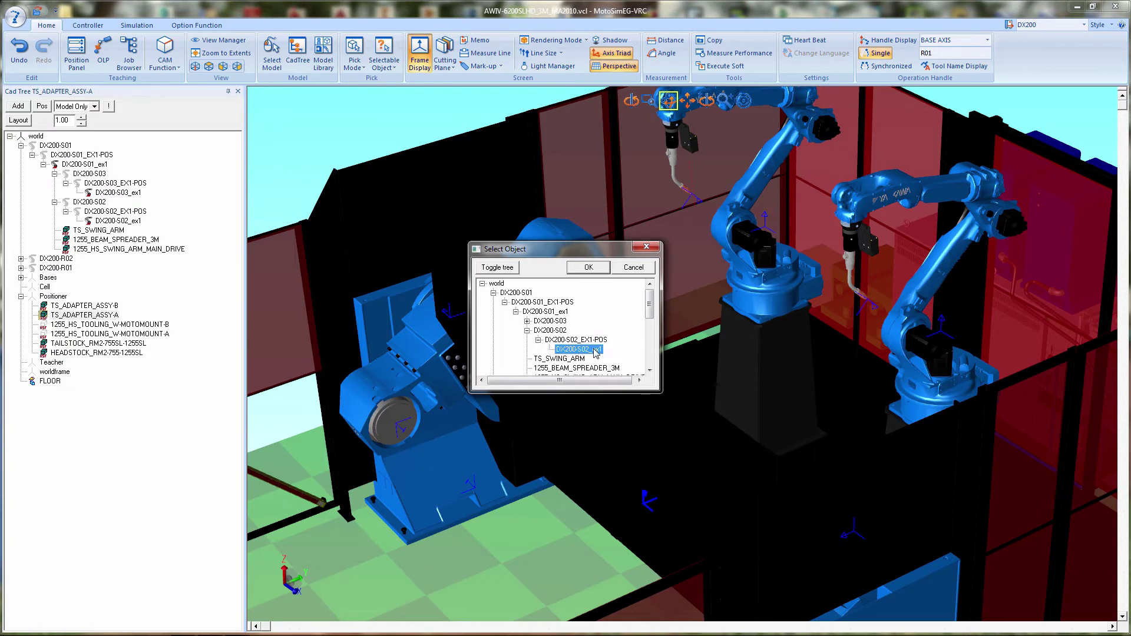
pyautogui.click(588, 268)
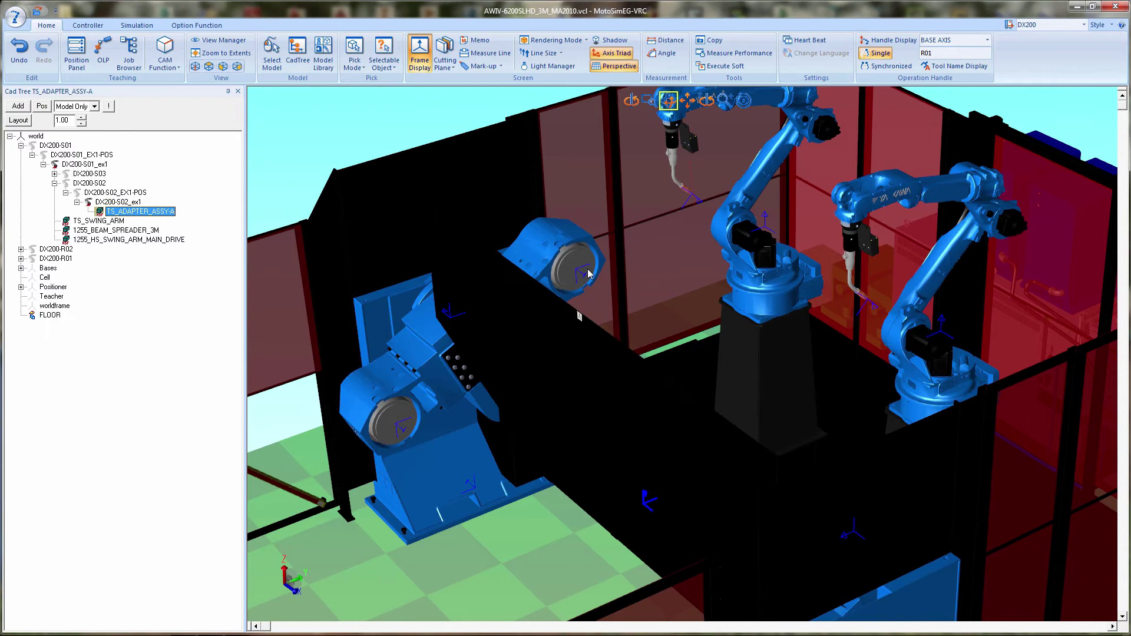
# Set DX200-S03_ex1 as the parent of the TS_ADAPTER_ASSY-B model in the Positioner group
pyautogui.click(21, 288)
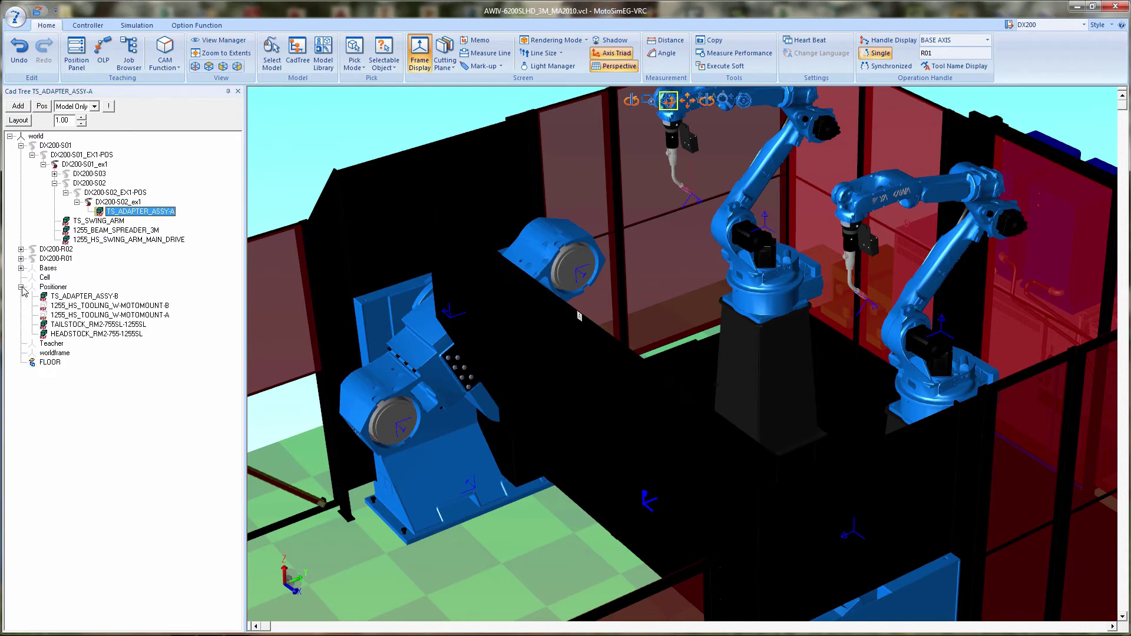
pyautogui.rightClick(72, 298)
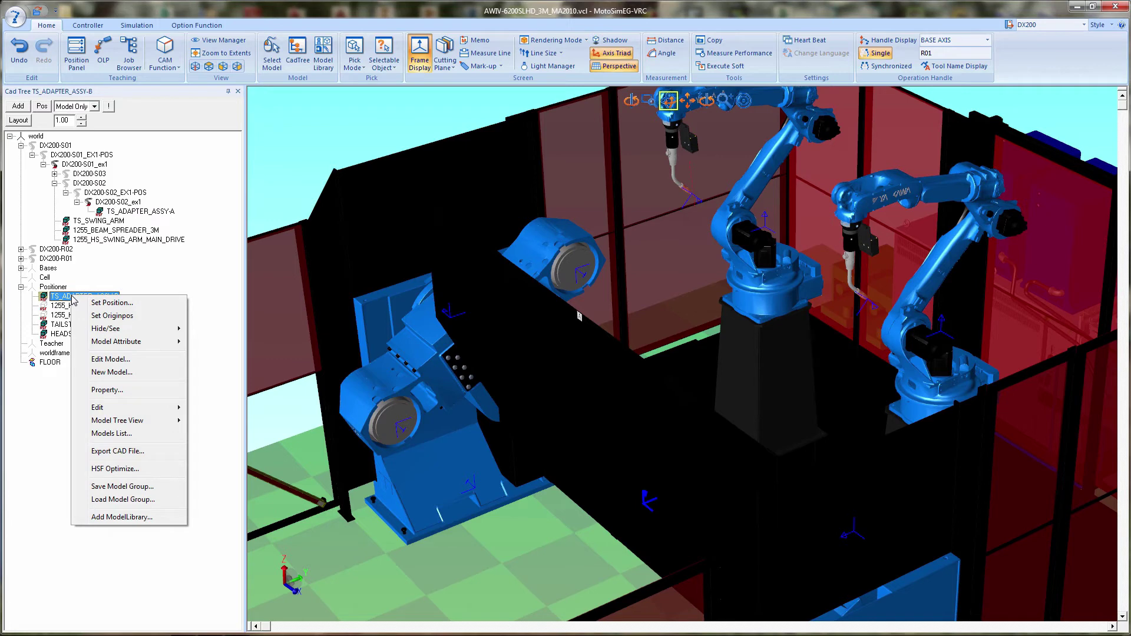
pyautogui.click(192, 341)
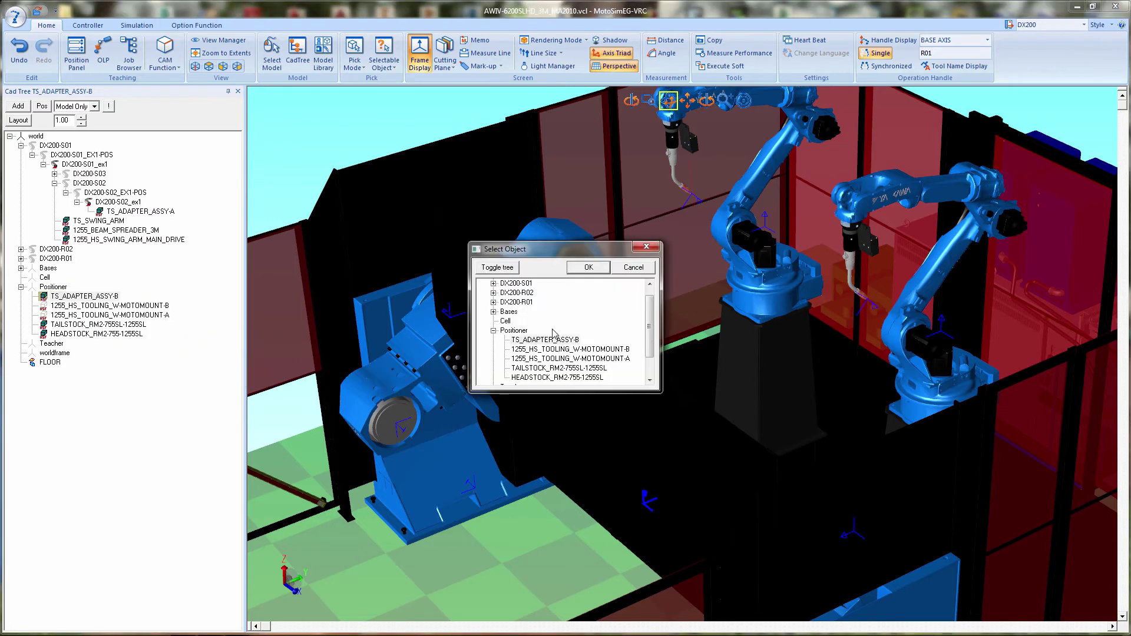
pyautogui.moveTo(649, 328); pyautogui.dragTo(649, 312)
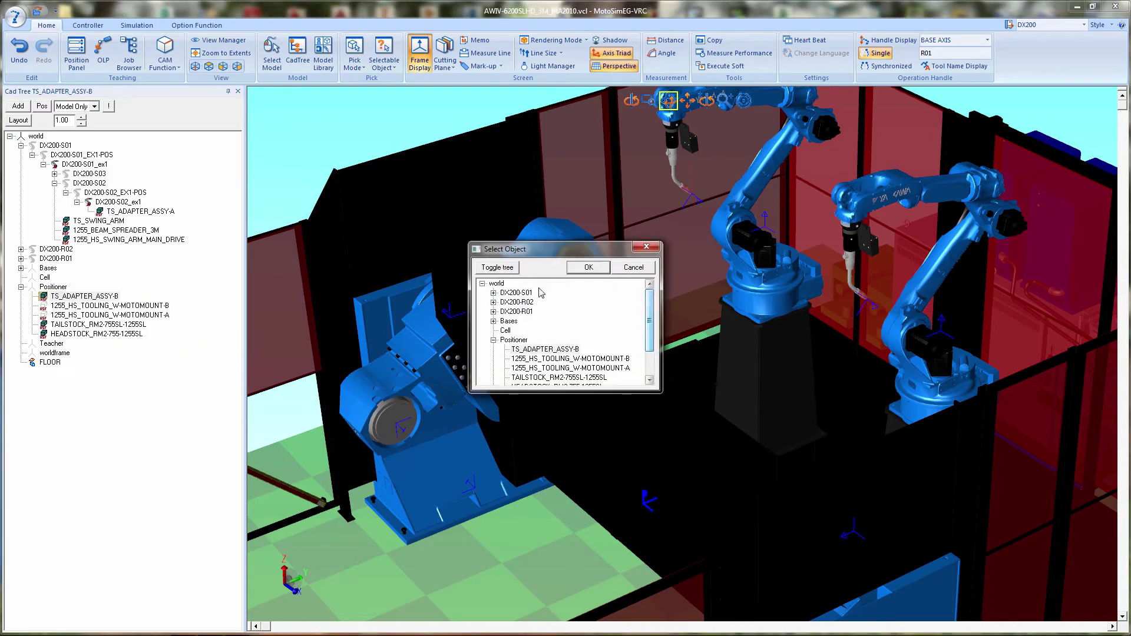
pyautogui.click(493, 293)
pyautogui.click(505, 302)
pyautogui.click(516, 311)
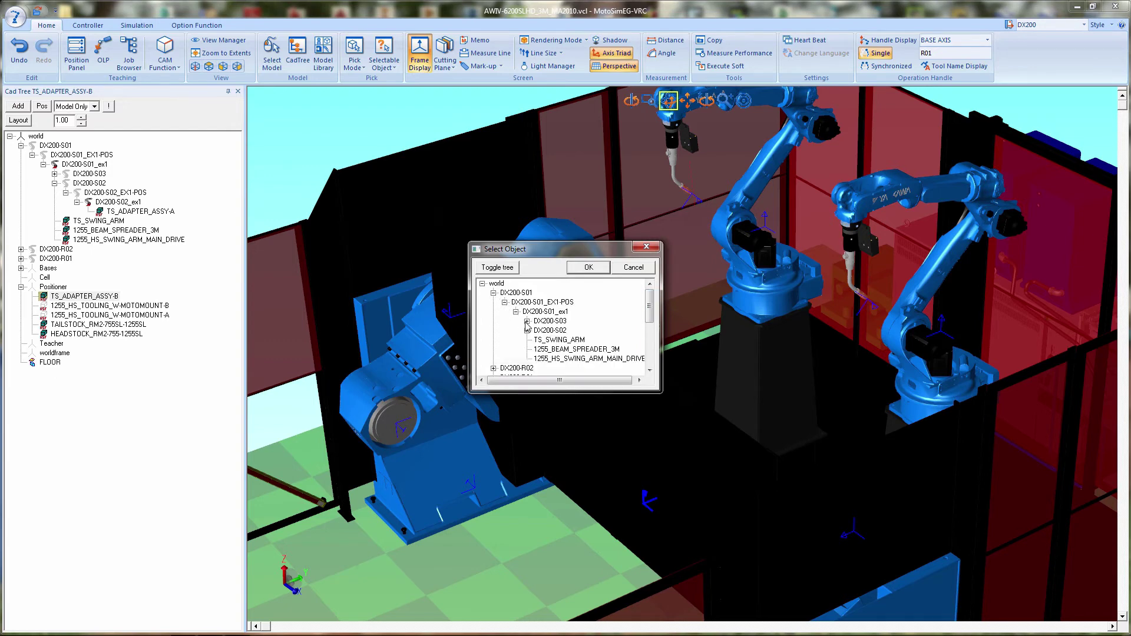
pyautogui.click(528, 322)
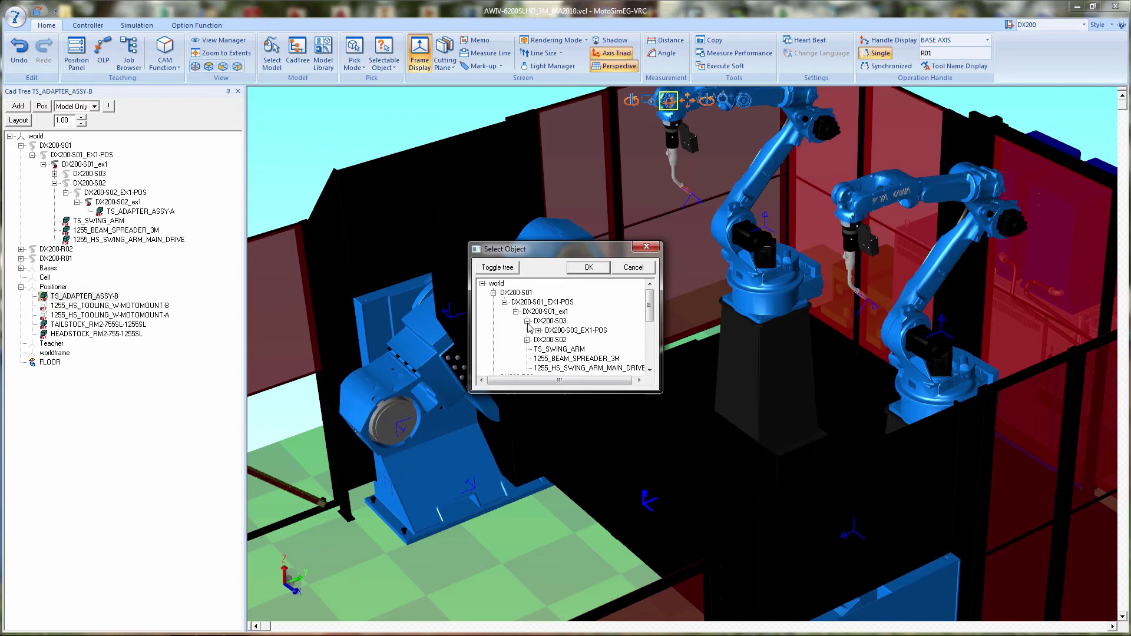
pyautogui.click(538, 331)
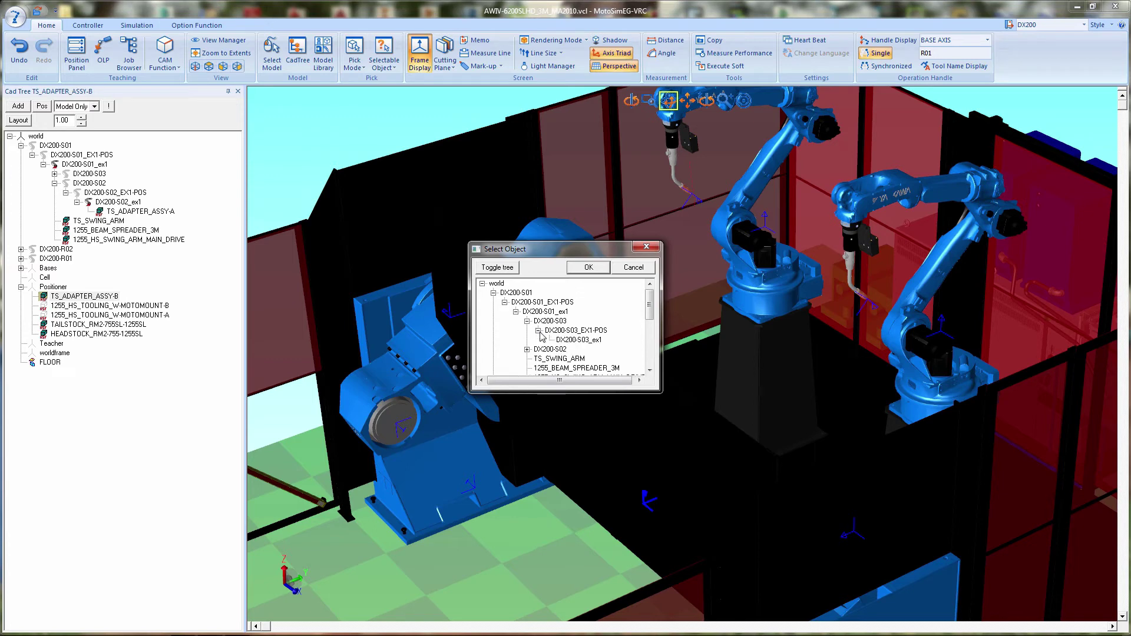
pyautogui.click(575, 341)
pyautogui.click(584, 268)
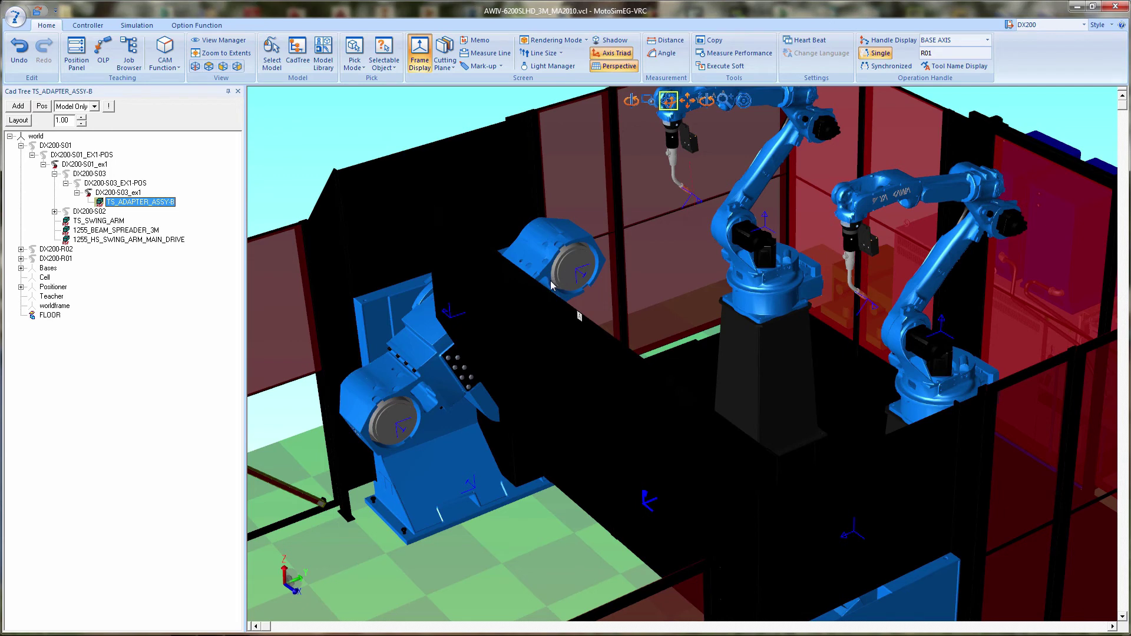
# Show the hidden 1255_HS_TOOLING_W-MOTOMOUNT-A and 1255_HS_TOOLING_W-MOTOMOUNT-B models in the Positioner group
pyautogui.click(20, 269)
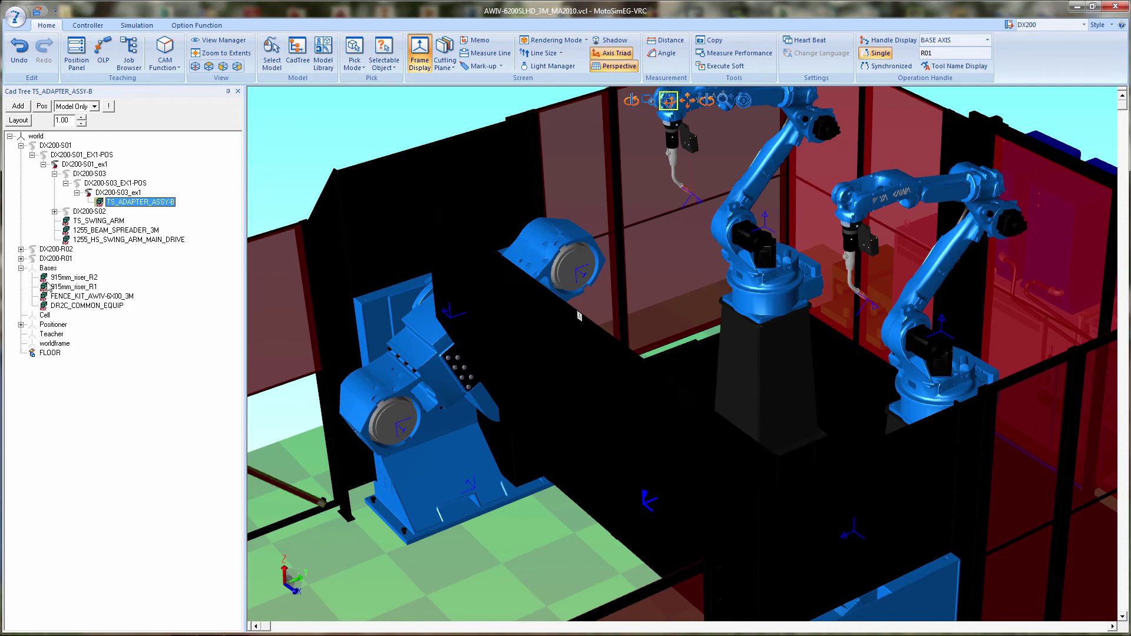
pyautogui.click(21, 325)
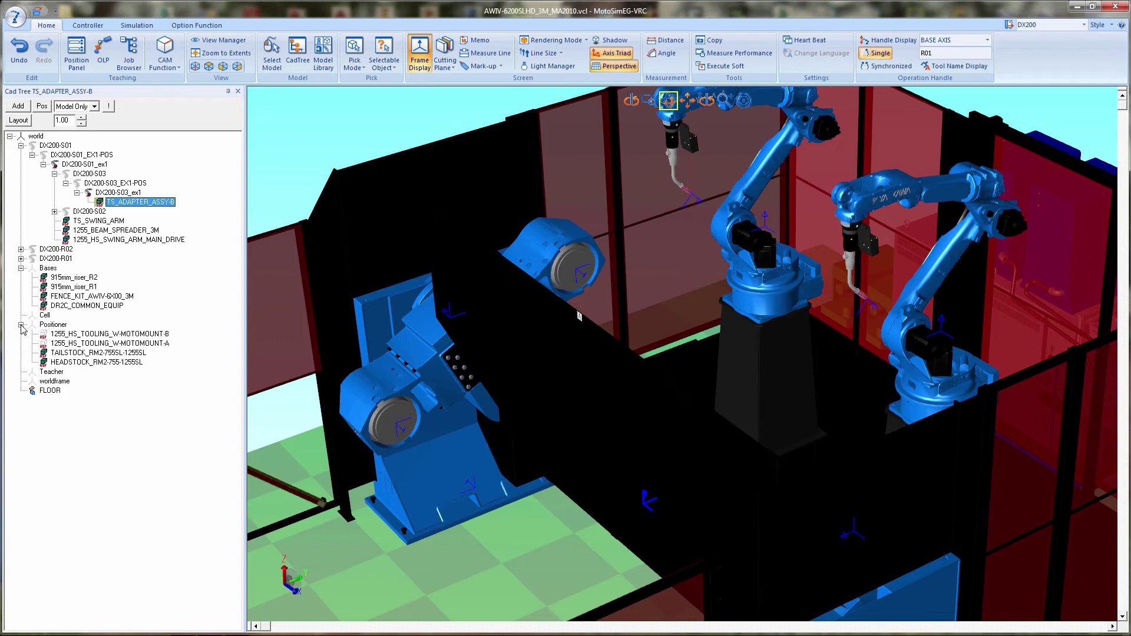
pyautogui.click(95, 344)
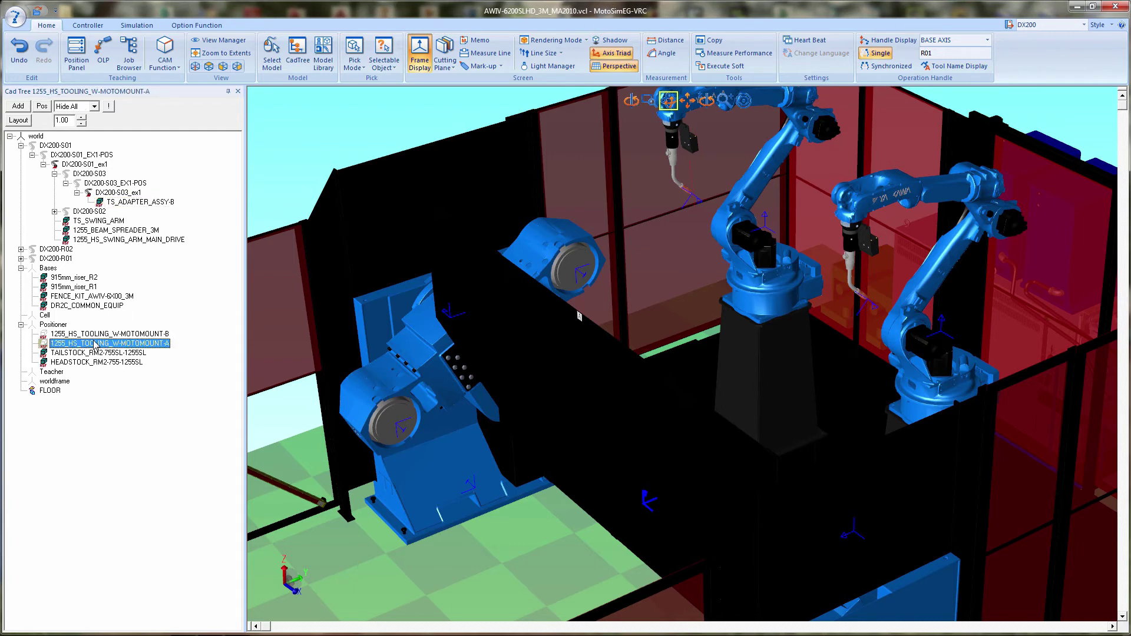
pyautogui.rightClick(95, 344)
pyautogui.moveTo(145, 375)
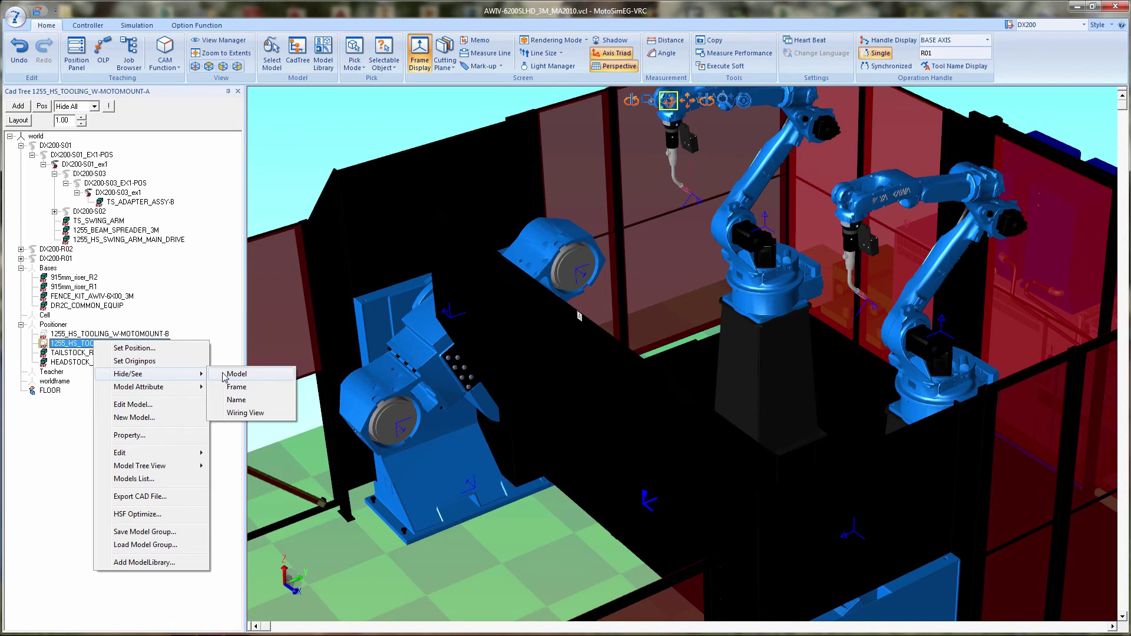
pyautogui.click(224, 375)
pyautogui.click(84, 334)
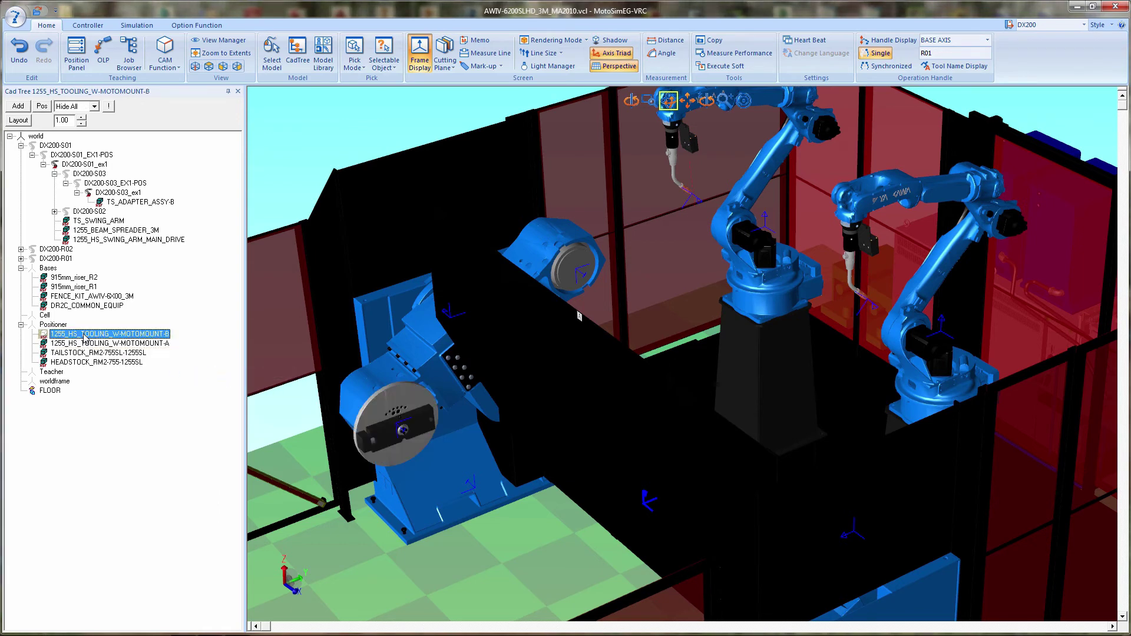
pyautogui.rightClick(84, 336)
pyautogui.moveTo(177, 370)
pyautogui.click(215, 368)
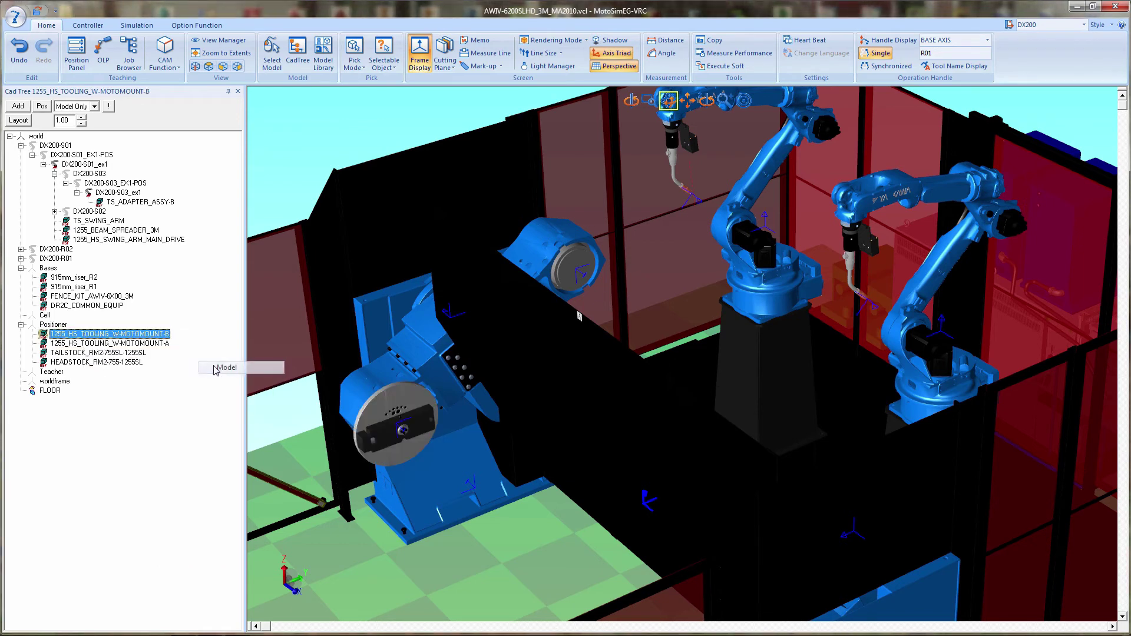
# Set DX200-S02_ex1 as the parent of the 1255_HS_TOOLING_W-MOTOMOUNT-A model
pyautogui.rightClick(66, 344)
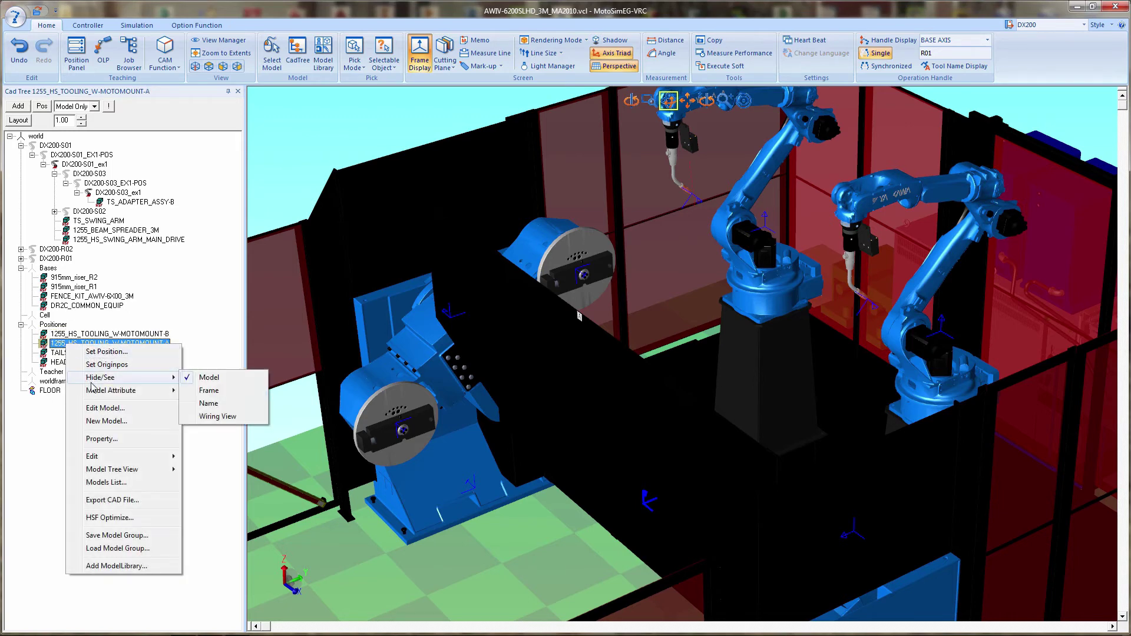
pyautogui.moveTo(165, 390)
pyautogui.click(217, 390)
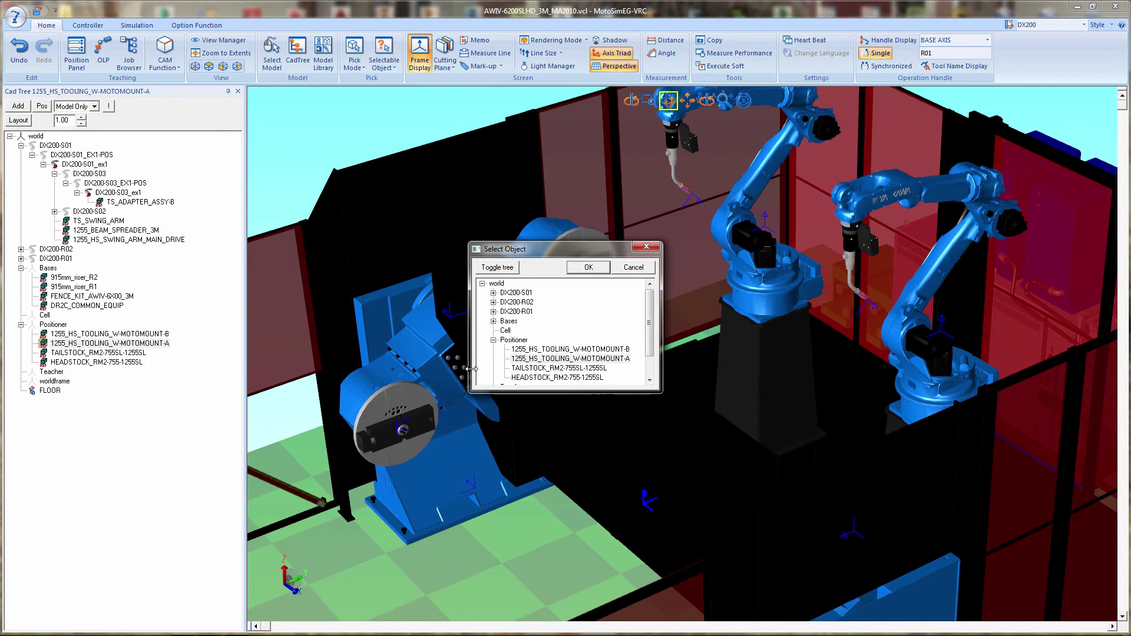
pyautogui.click(493, 292)
pyautogui.click(505, 302)
pyautogui.click(516, 312)
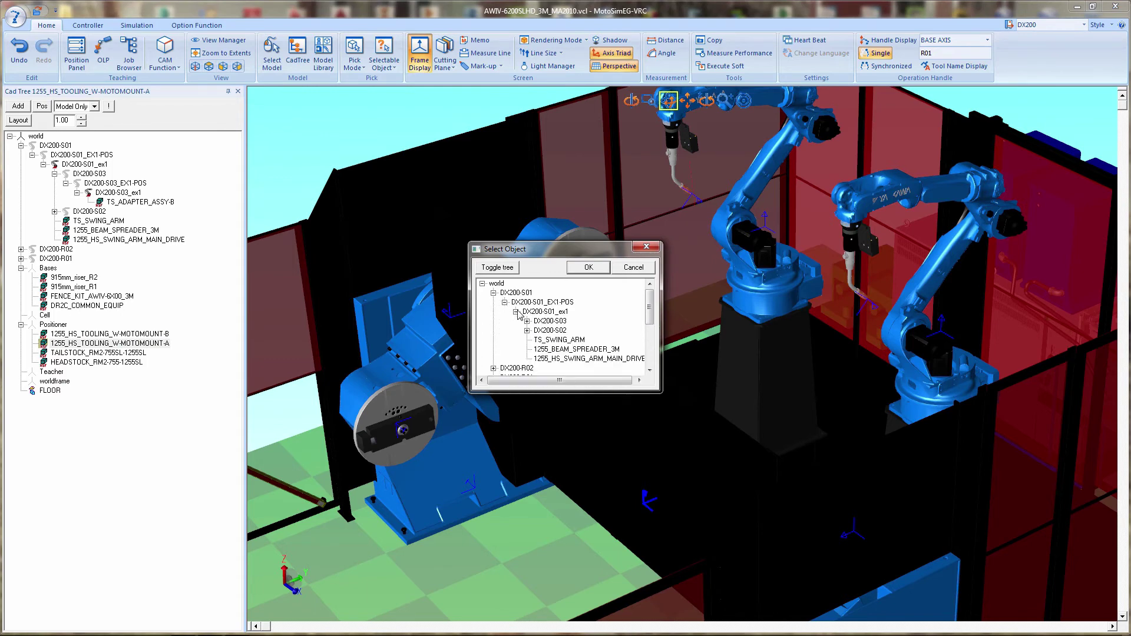
pyautogui.click(527, 331)
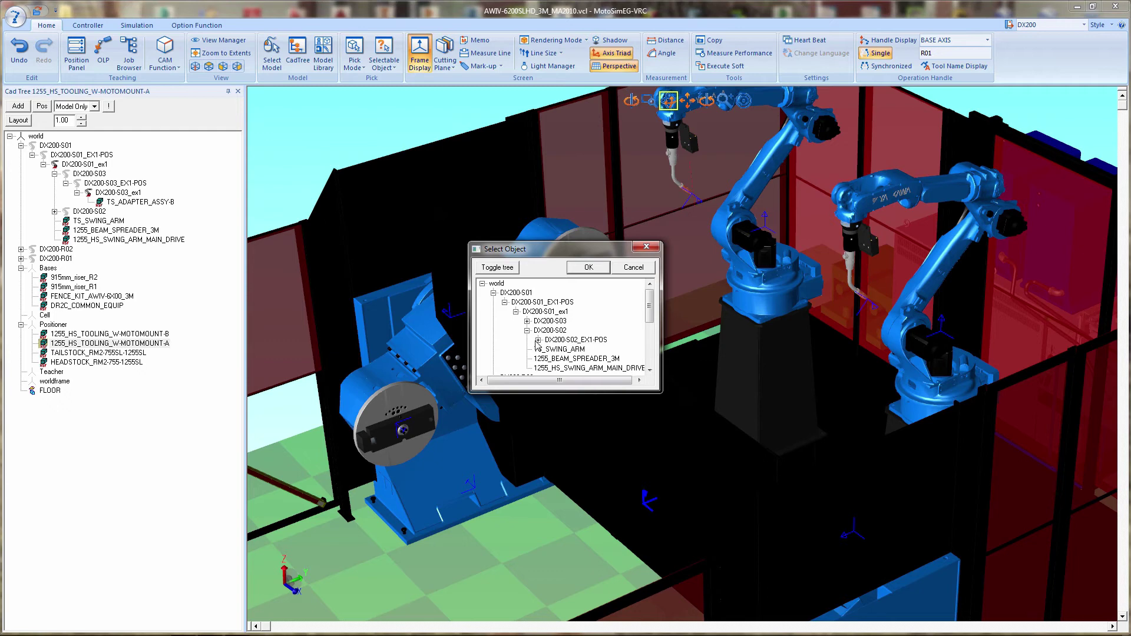
pyautogui.click(537, 339)
pyautogui.click(575, 350)
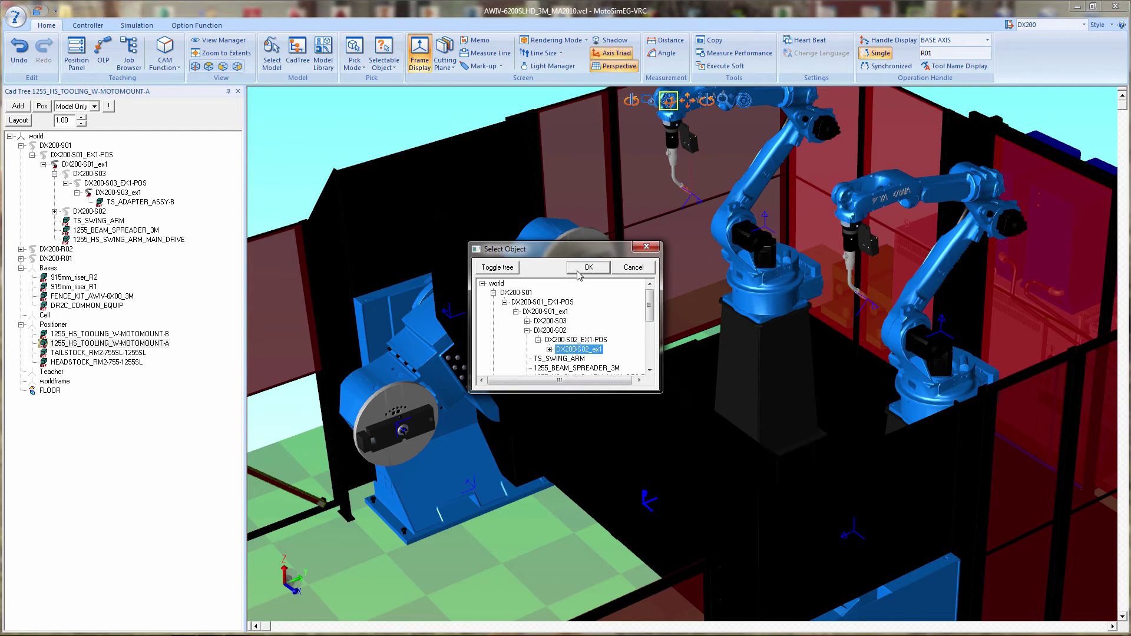
pyautogui.click(581, 269)
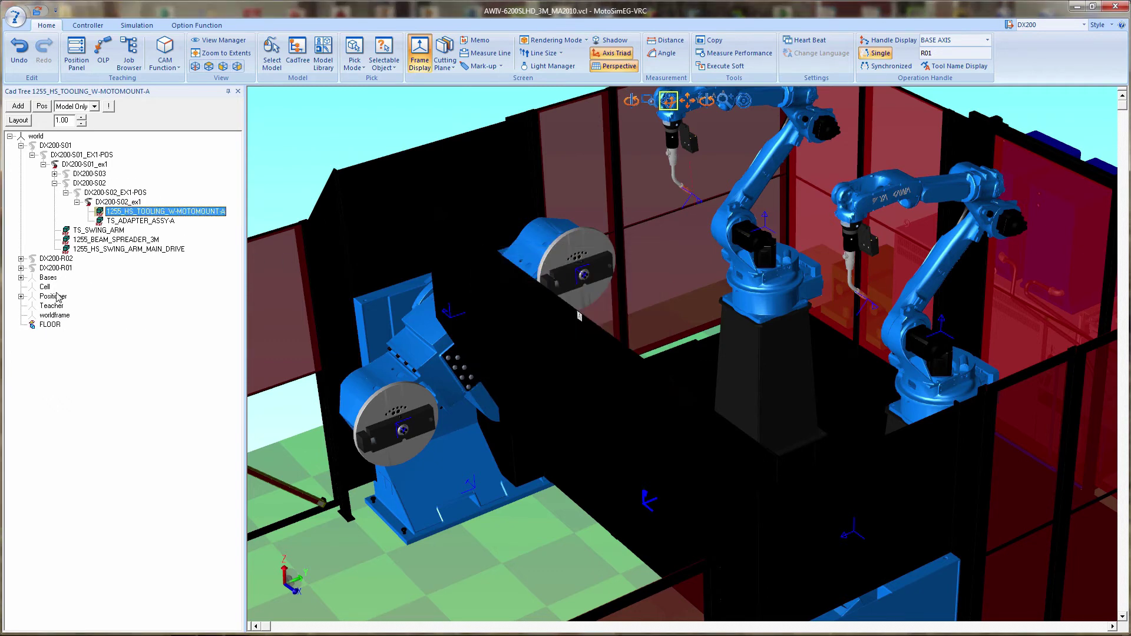
# Set DX200-S03_ex1 as the parent of the 1255_HS_TOOLING_W-MOTOMOUNT-B model in the Positioner group
pyautogui.click(20, 297)
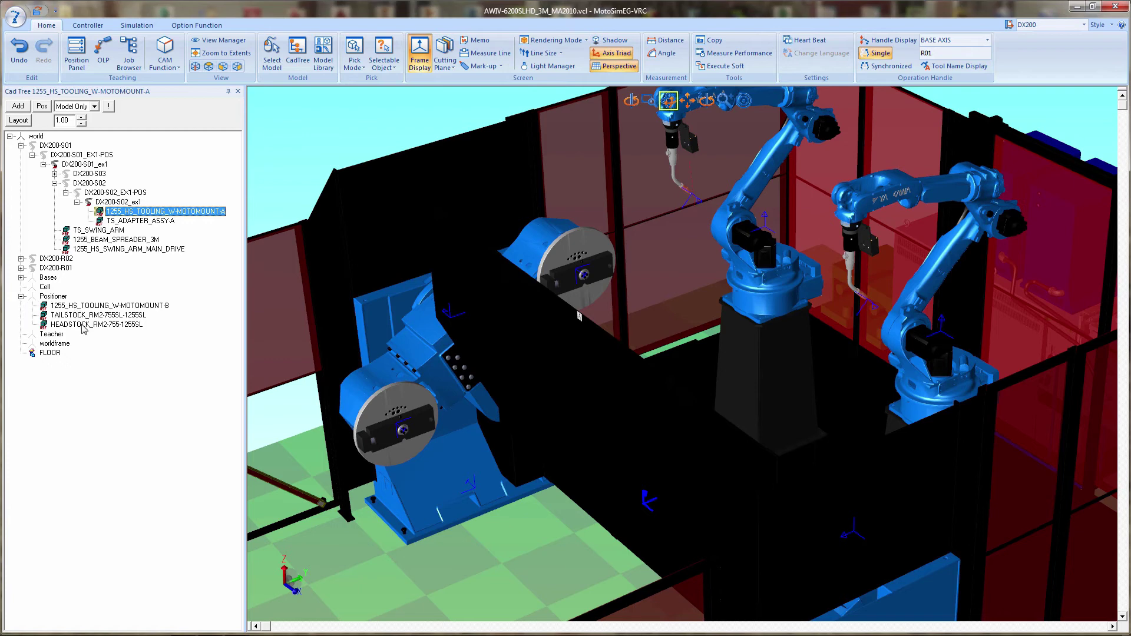
pyautogui.click(95, 306)
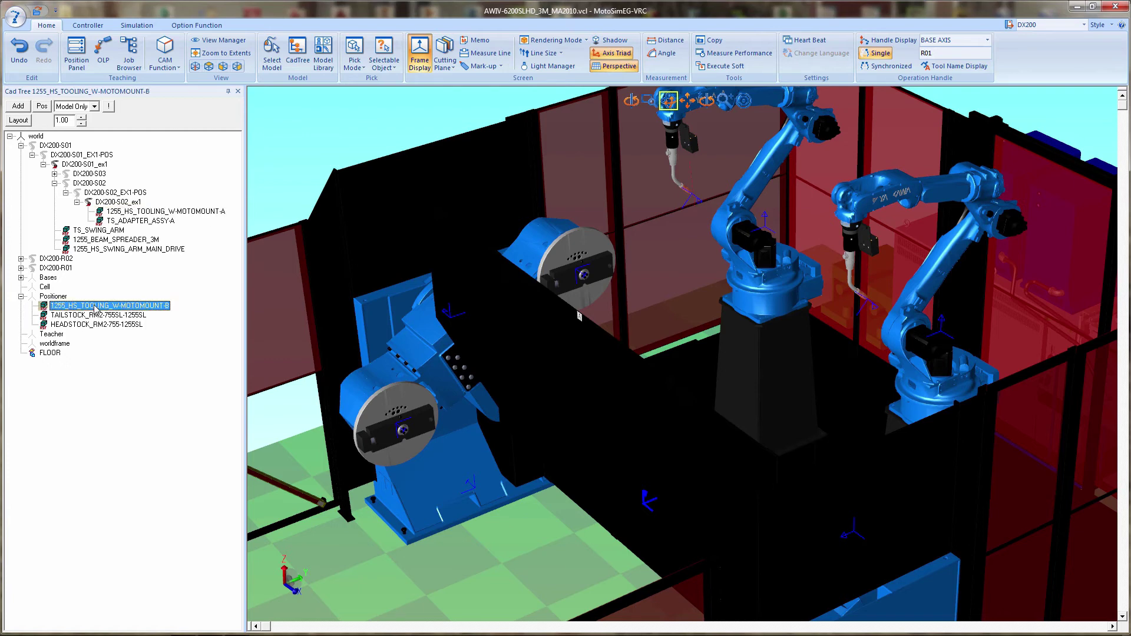
pyautogui.rightClick(95, 306)
pyautogui.moveTo(149, 340)
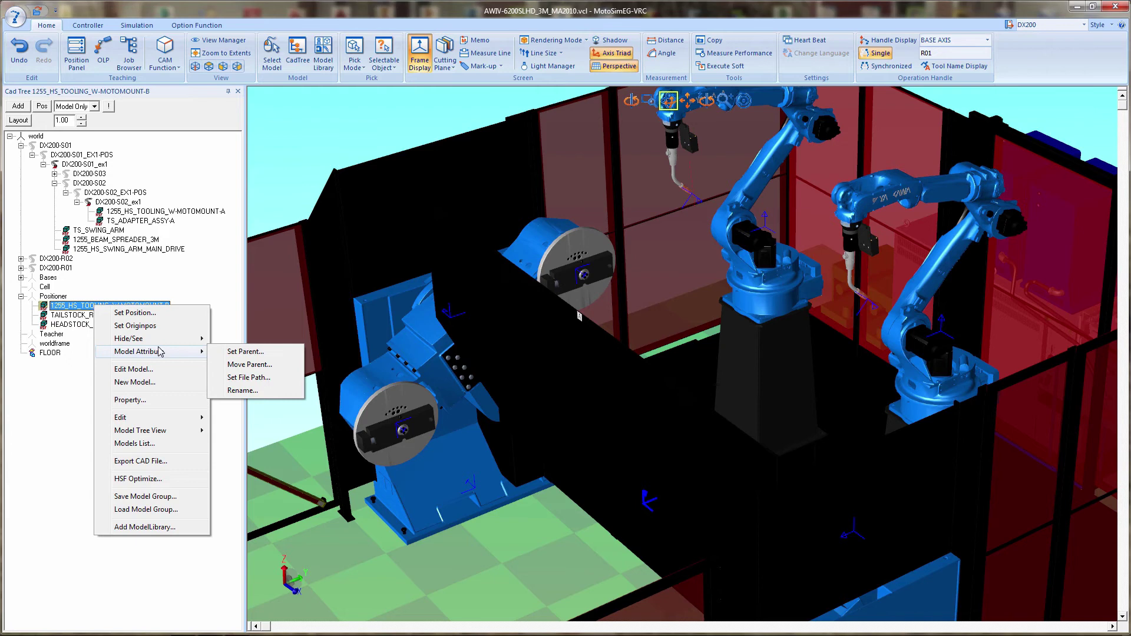
pyautogui.click(235, 352)
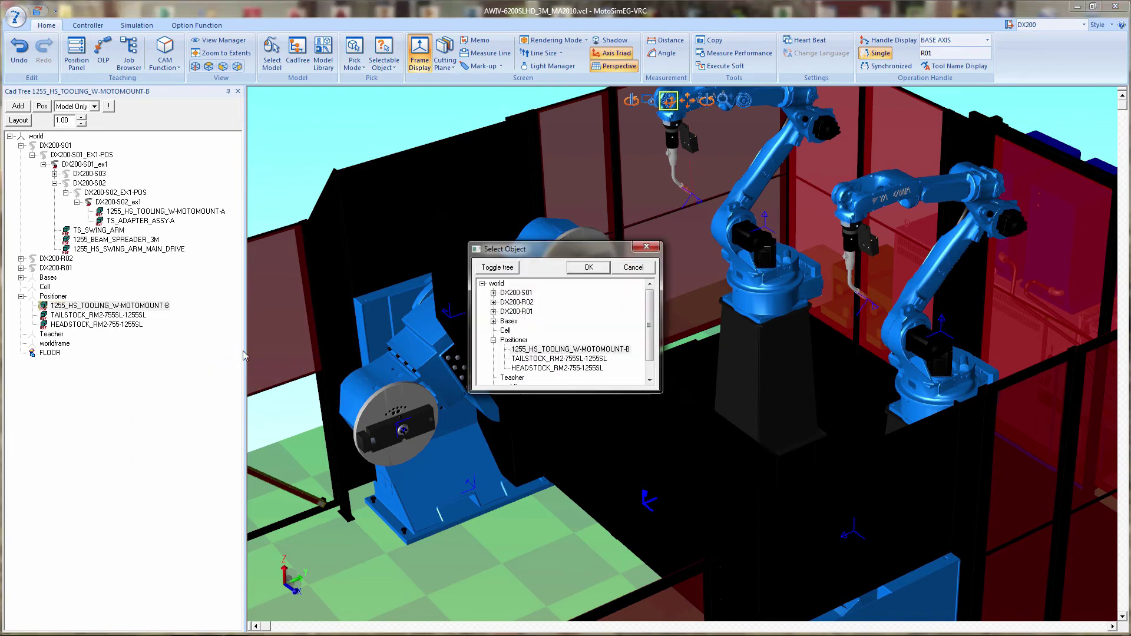
pyautogui.click(493, 293)
pyautogui.click(505, 302)
pyautogui.click(513, 303)
pyautogui.click(516, 311)
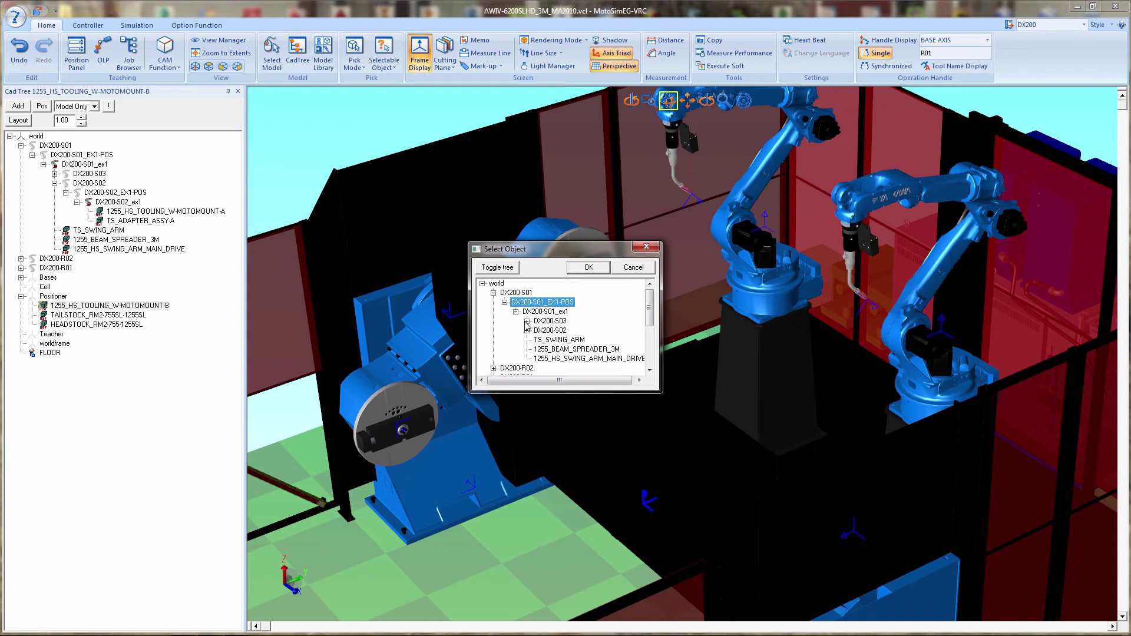
pyautogui.click(527, 321)
pyautogui.click(538, 332)
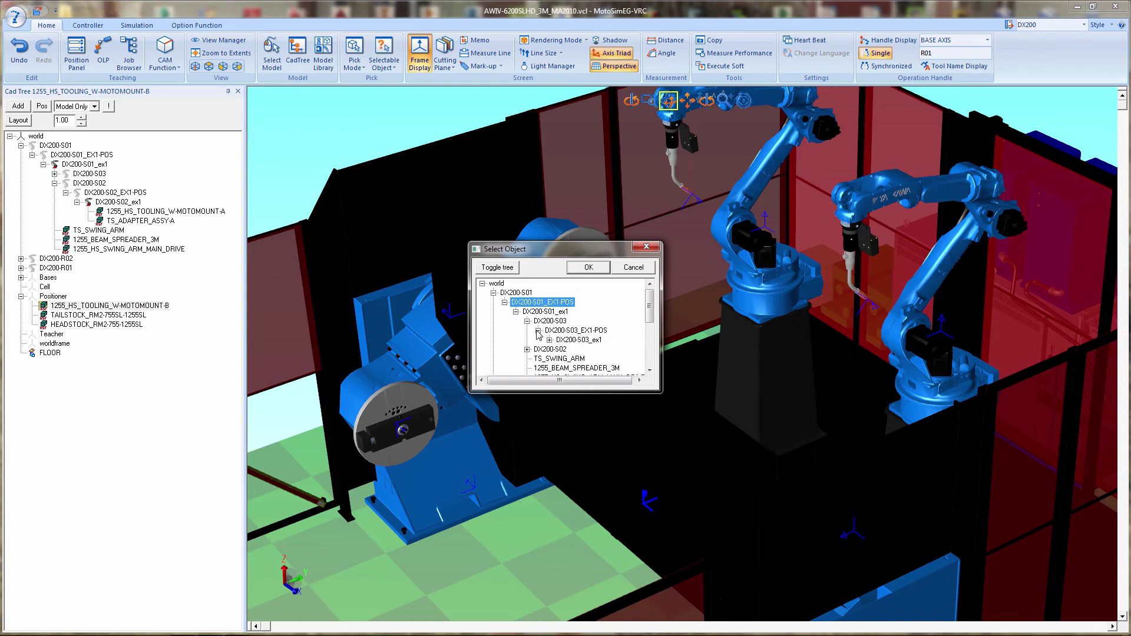
pyautogui.click(575, 340)
pyautogui.click(591, 269)
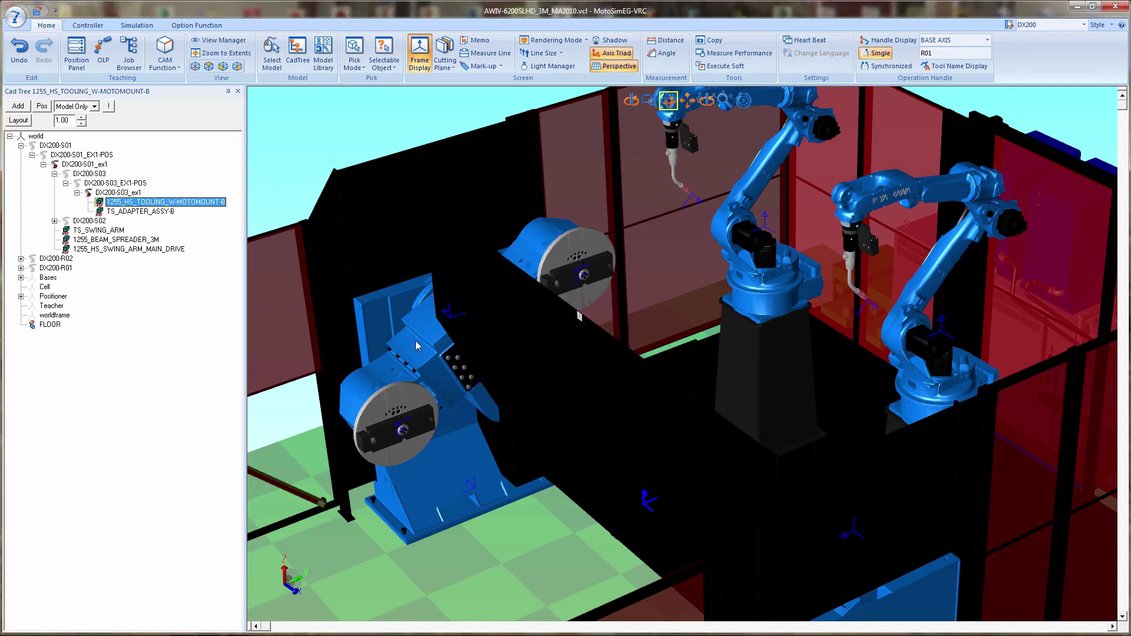
# Save the cell with its updated model parenting
pyautogui.click(15, 18)
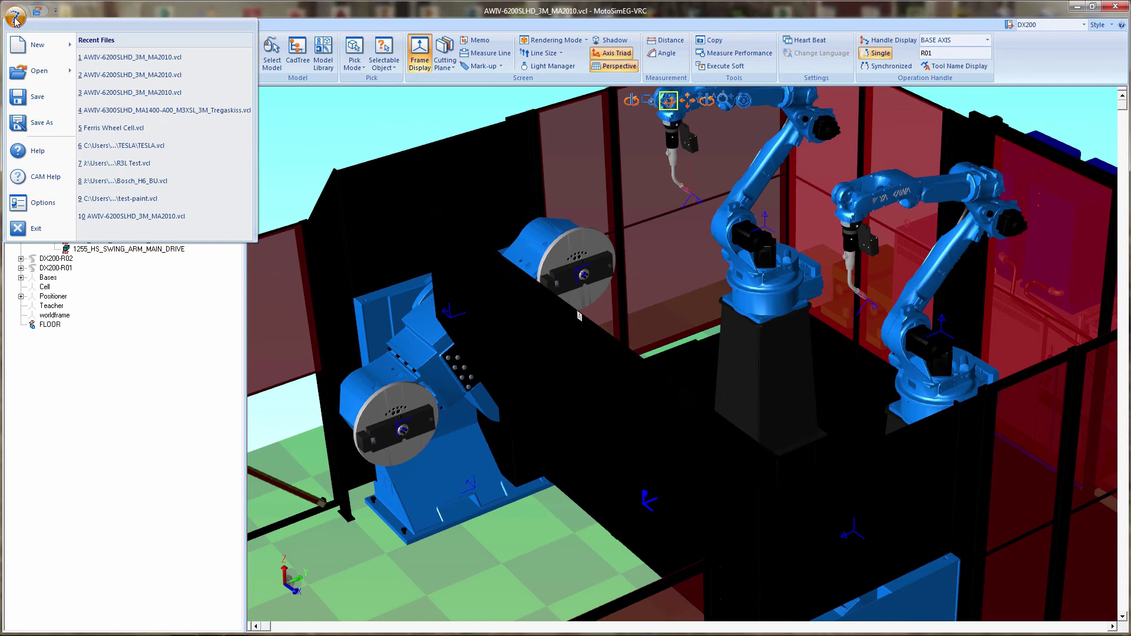
pyautogui.click(37, 97)
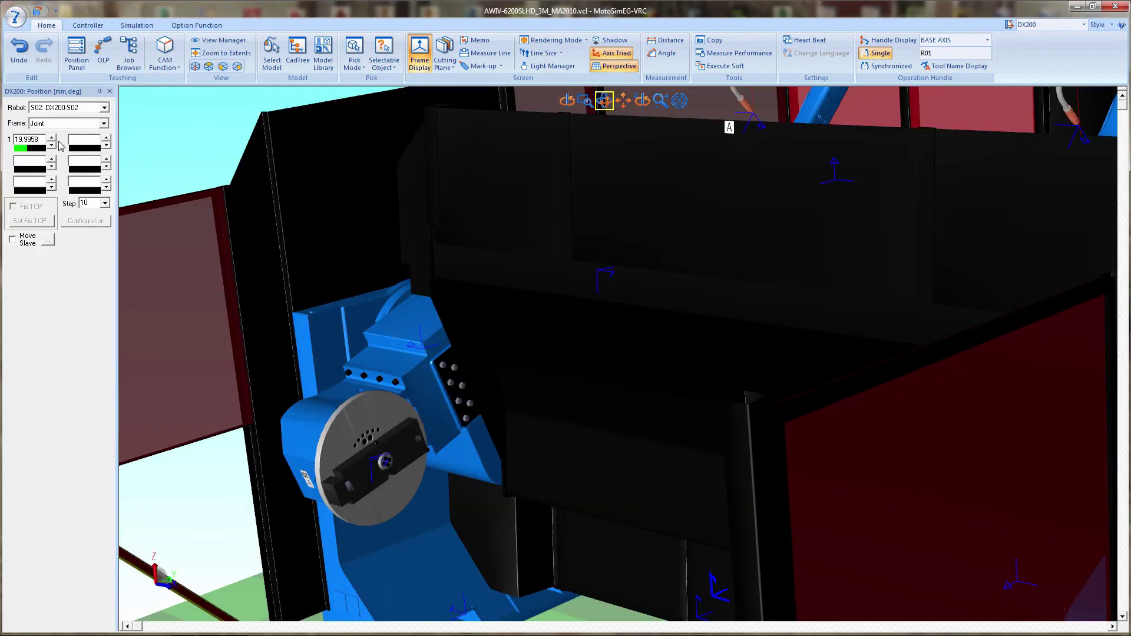
# Jog station axis DX200-S02 back and forth in the Joint frame, ending at about 50 degrees, to check that its tooling follows
pyautogui.click(52, 145)
pyautogui.click(52, 145)
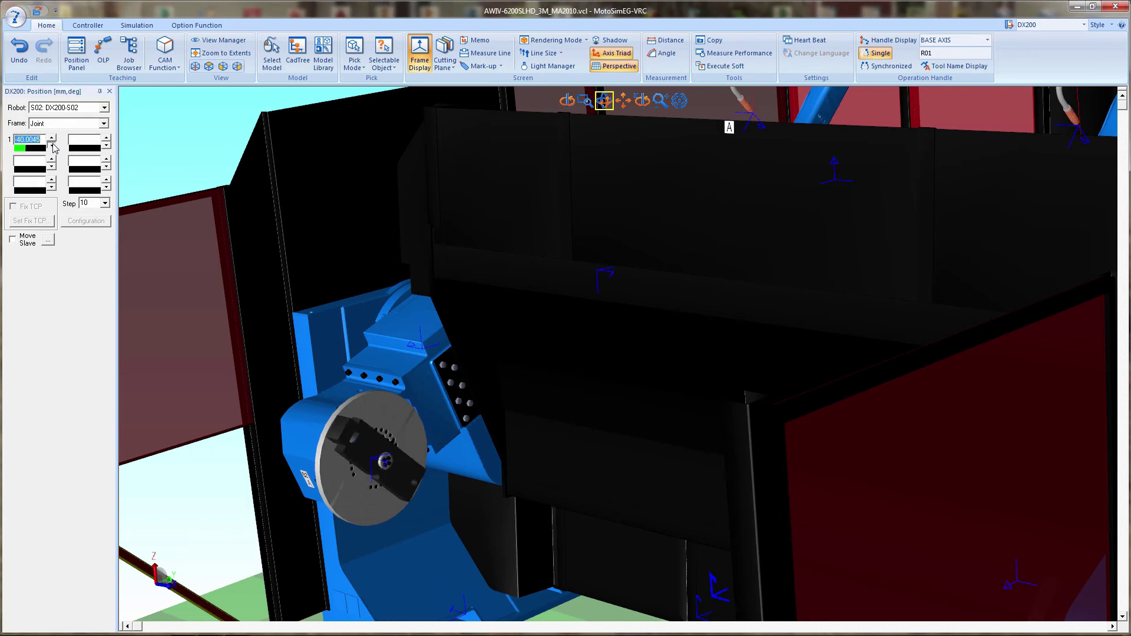
pyautogui.click(51, 138)
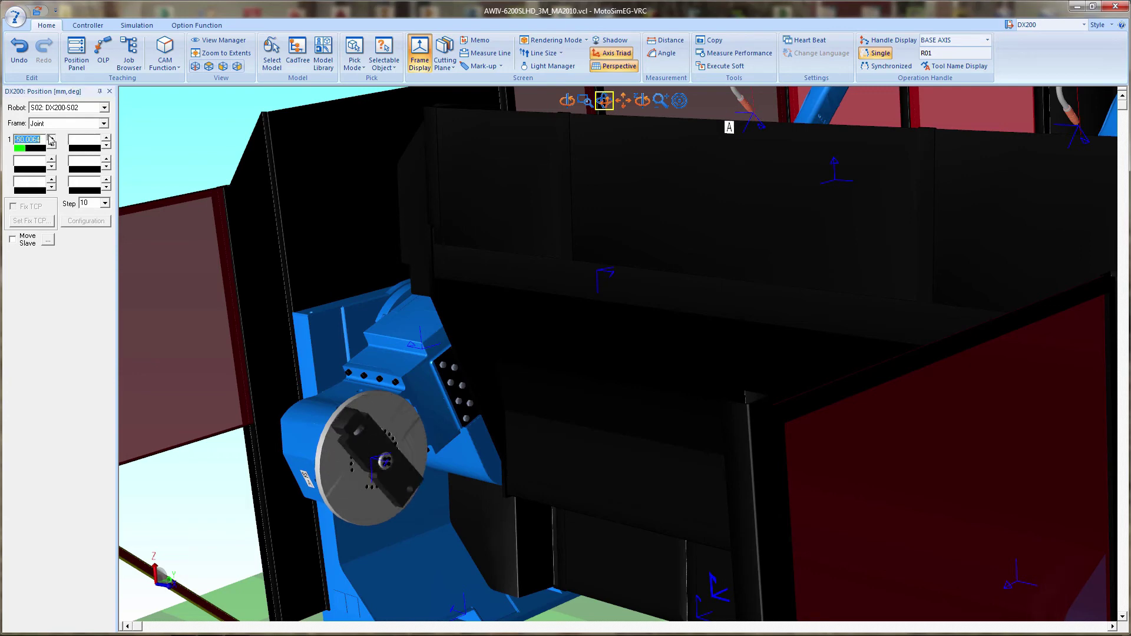
pyautogui.click(52, 145)
pyautogui.scroll(-5, 592, 348)
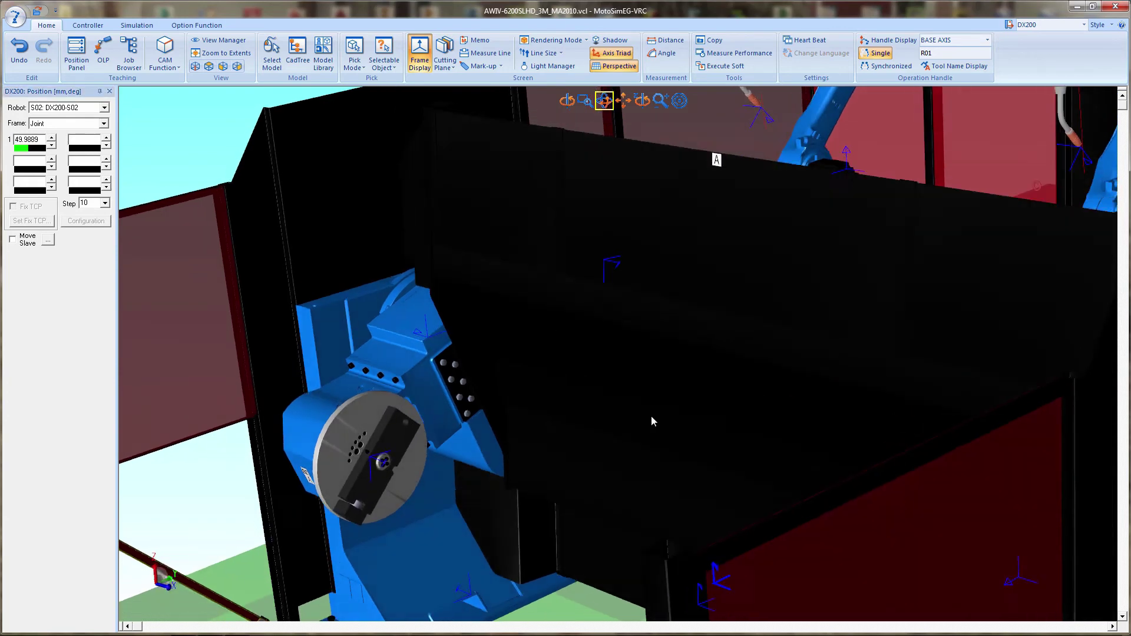
# Jog station axis DX200-S03 in the Joint frame to about 40 degrees to check that its tooling rotates
pyautogui.click(103, 124)
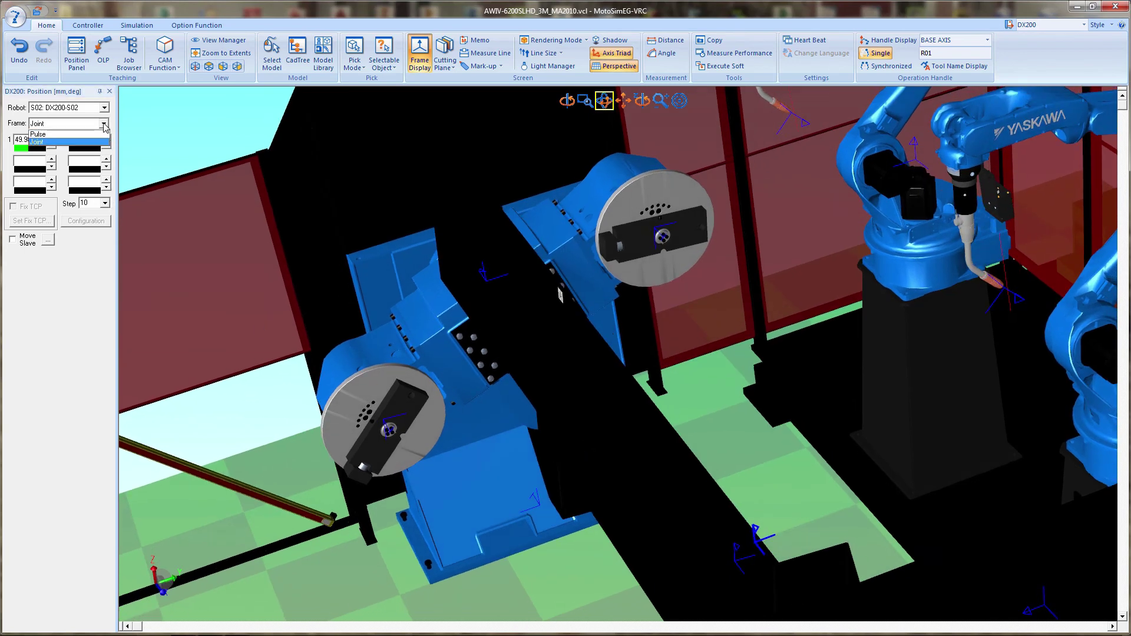
pyautogui.click(105, 124)
pyautogui.click(104, 107)
pyautogui.click(78, 152)
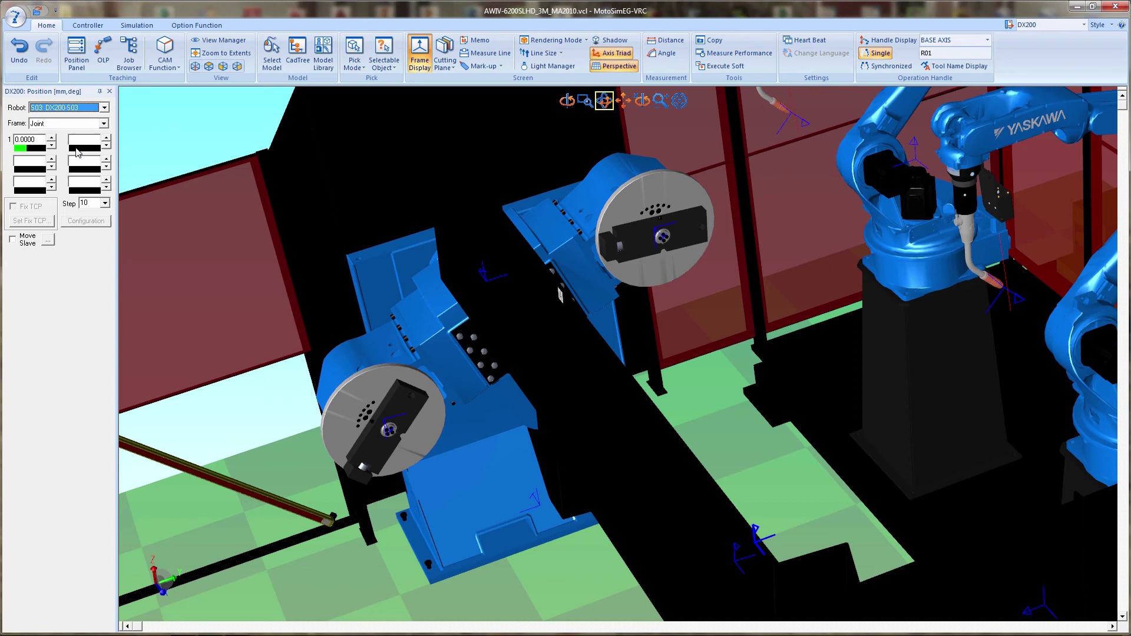
pyautogui.click(52, 146)
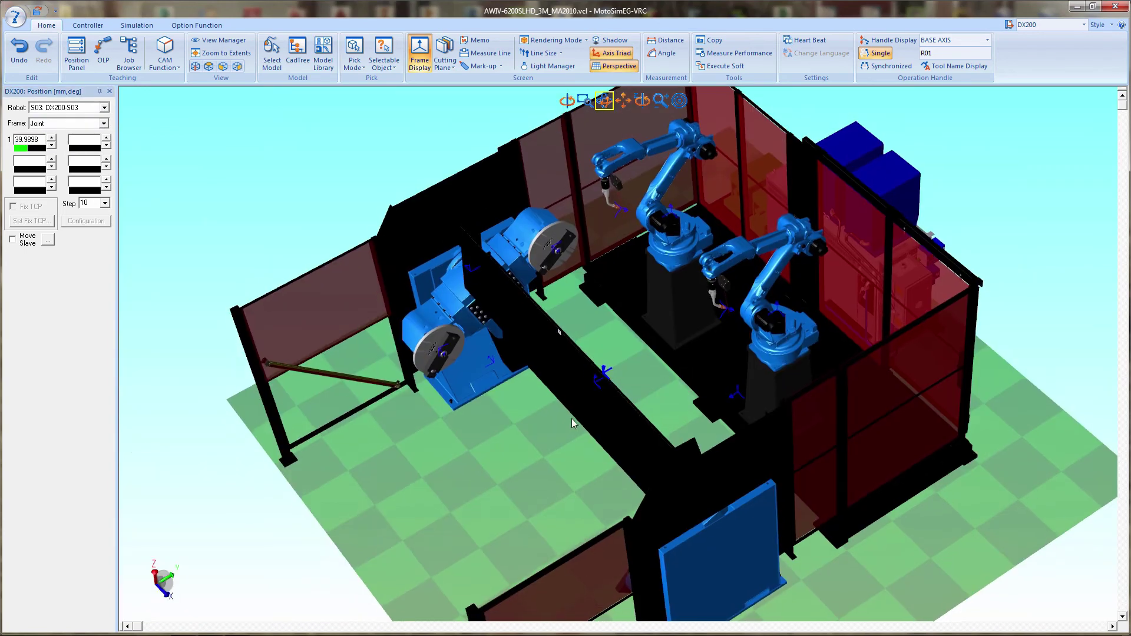
pyautogui.moveTo(571, 418); pyautogui.dragTo(520, 465)
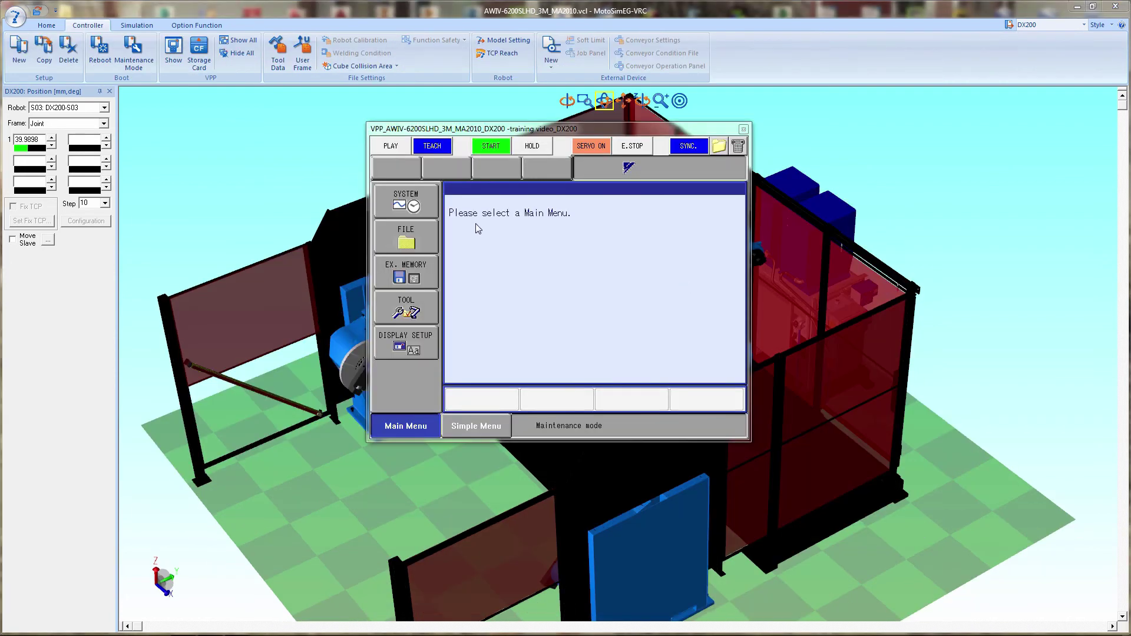
# Open the controller's Option Function setup in maintenance mode and set Parallel Start Instruction to 5
pyautogui.click(417, 199)
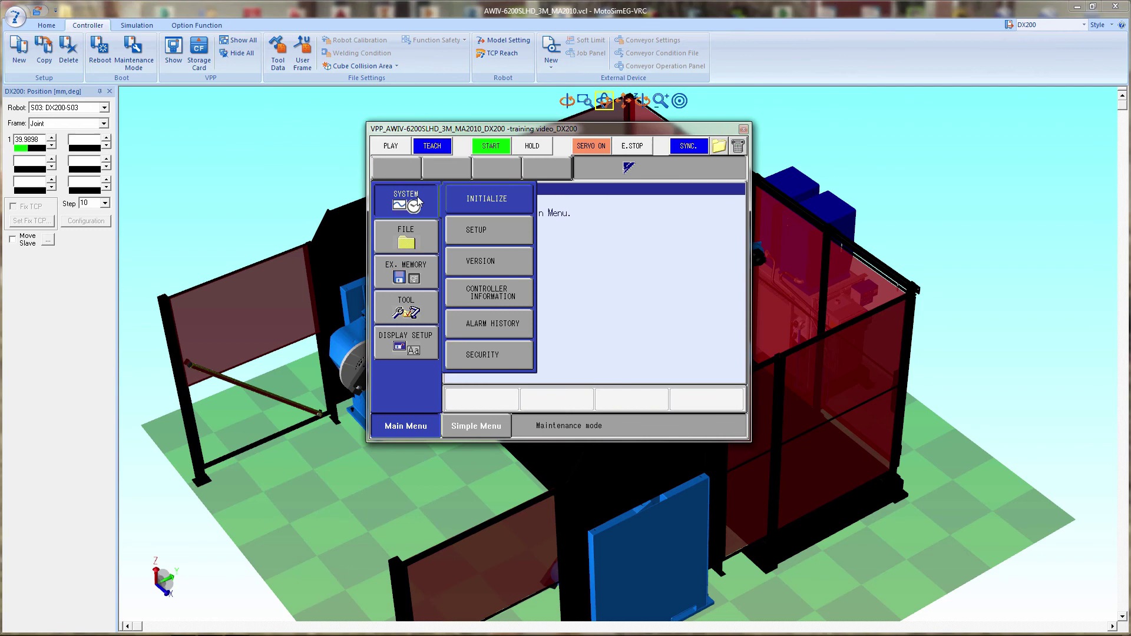
pyautogui.click(517, 236)
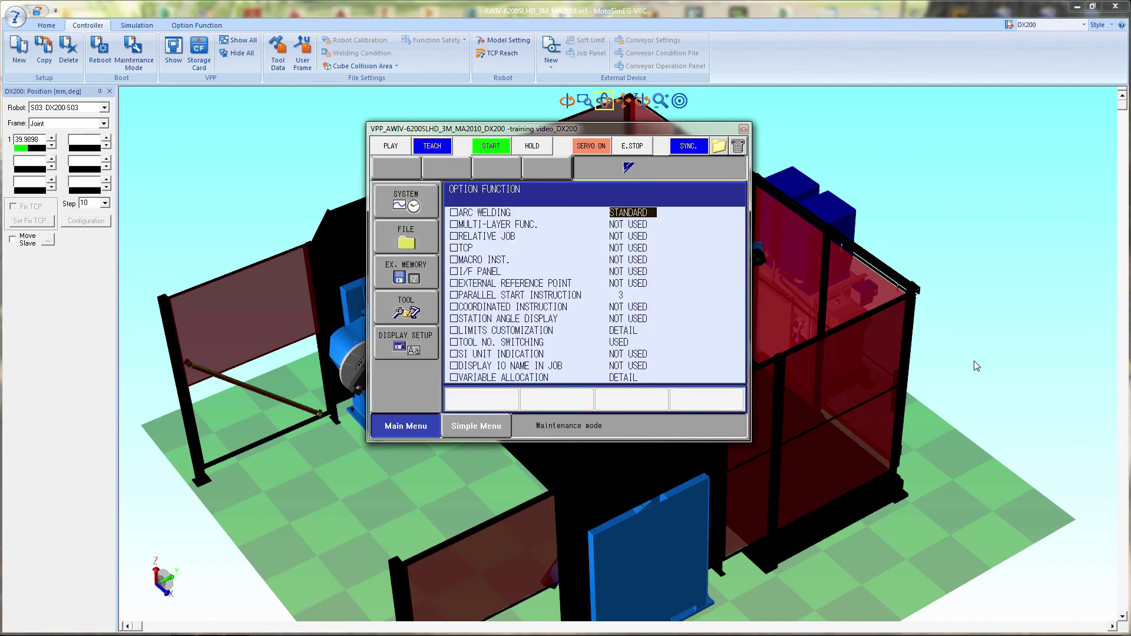
pyautogui.press('Down')
pyautogui.press('Down')
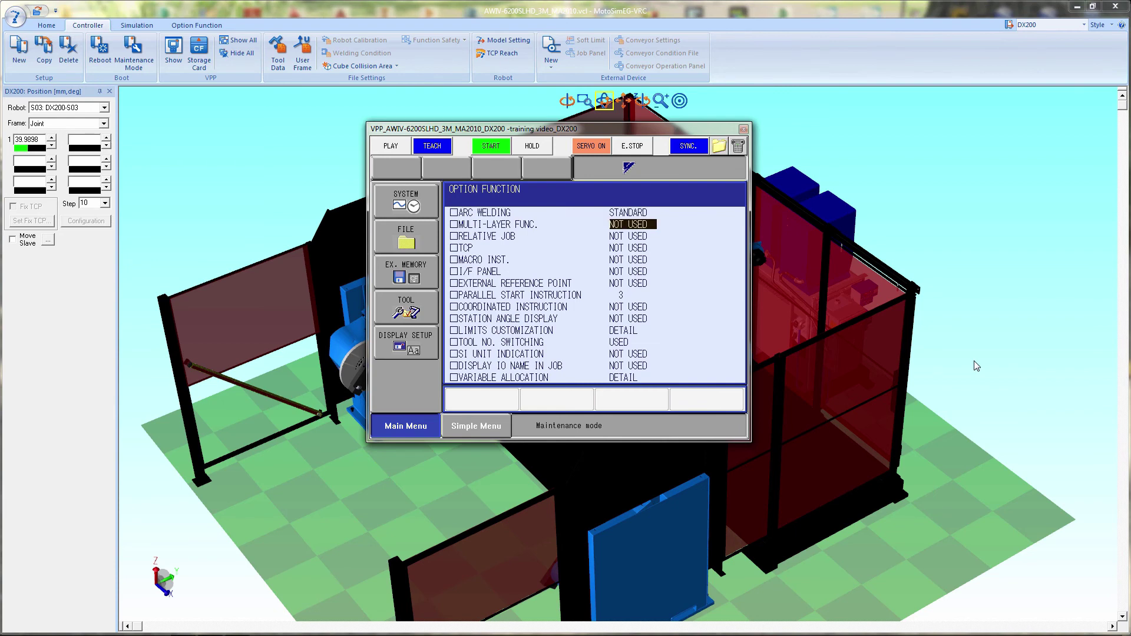
pyautogui.press('Down')
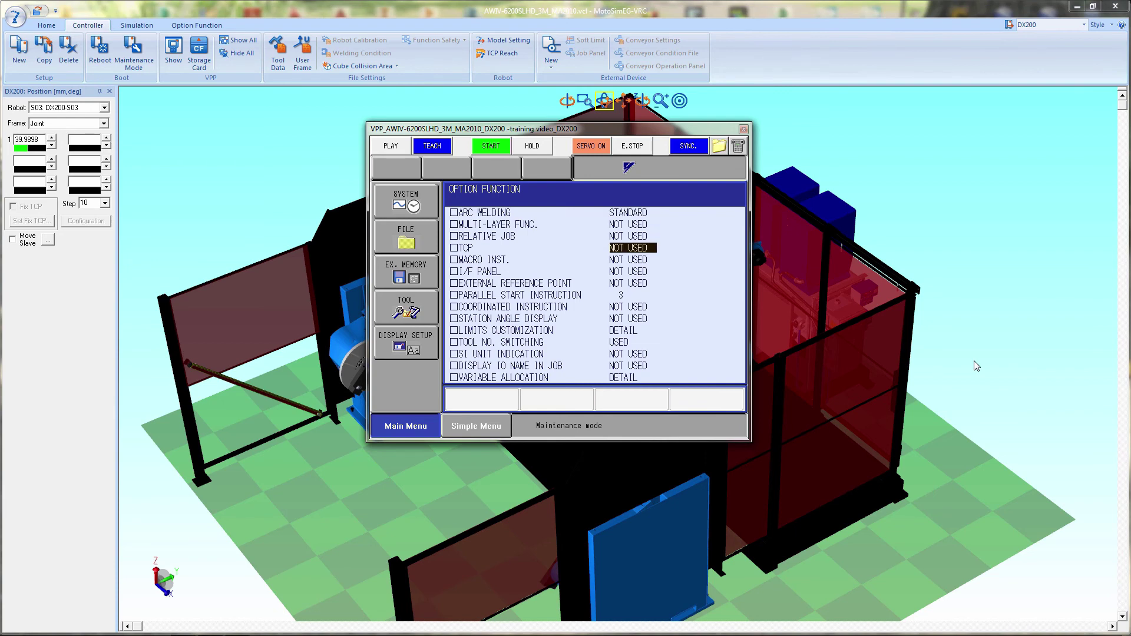
pyautogui.press('Down')
pyautogui.press('Down')
pyautogui.press('Down')
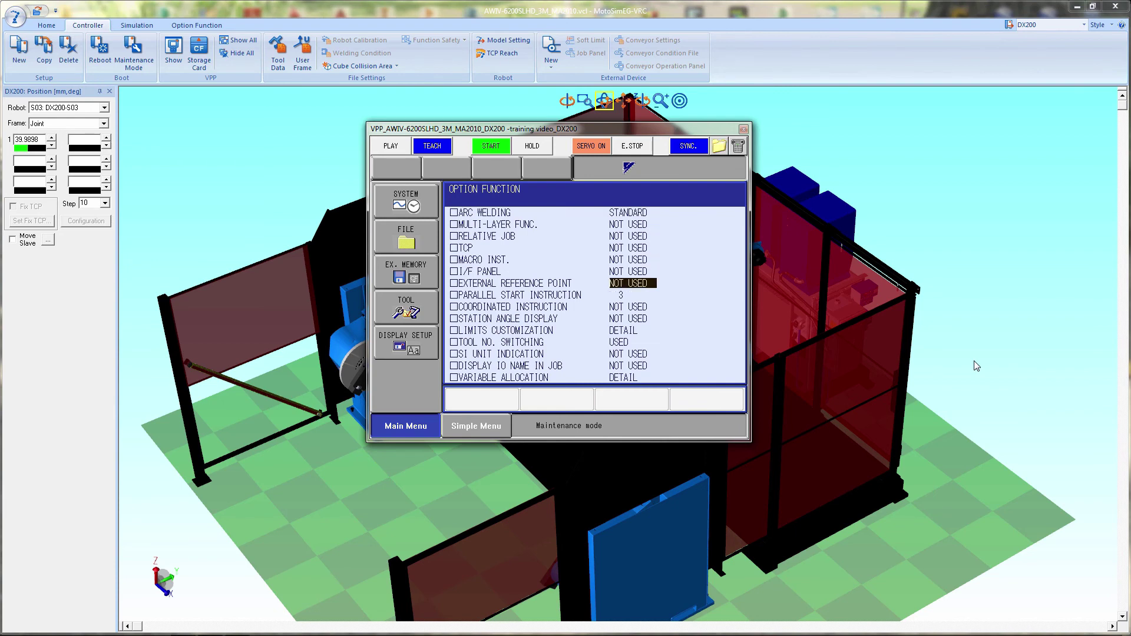
pyautogui.press('Down')
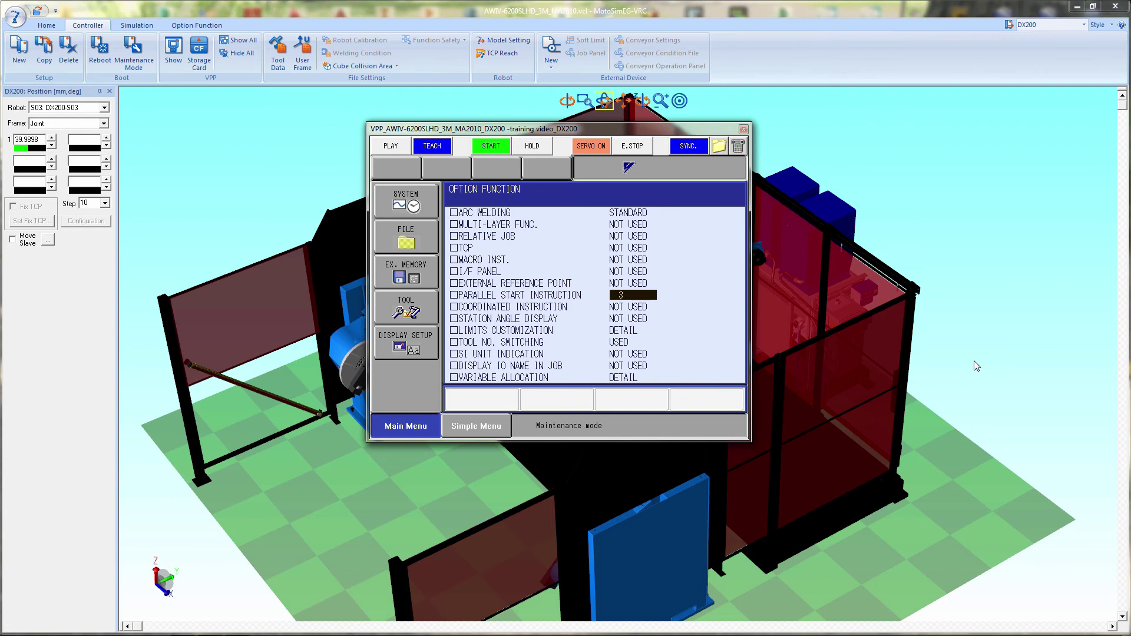
pyautogui.press('Return')
pyautogui.press('Return')
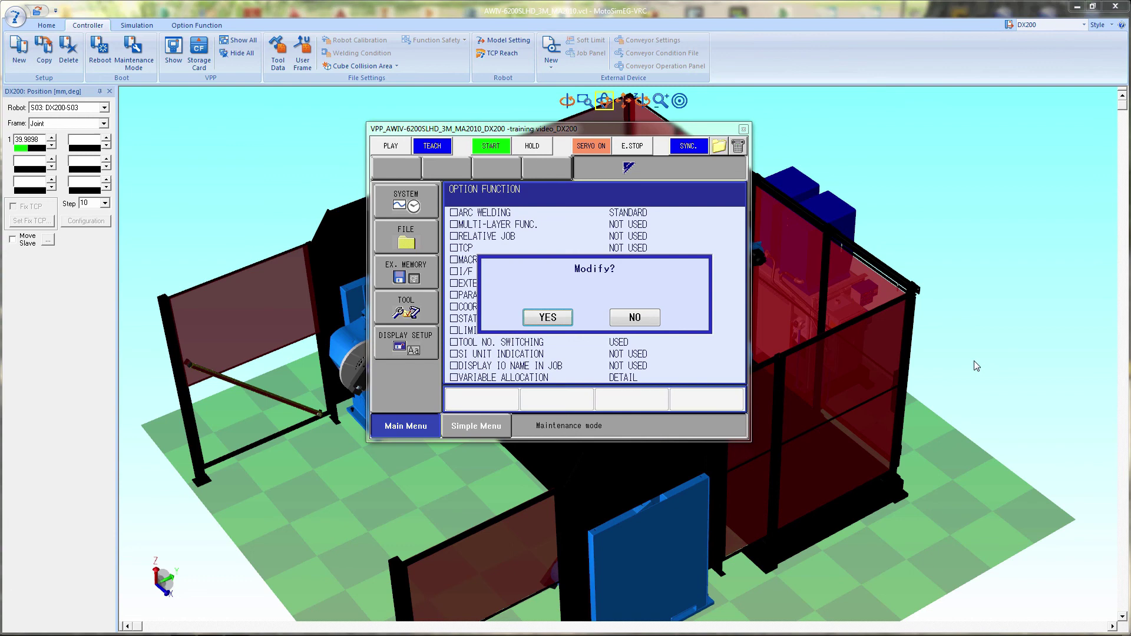
pyautogui.press('Return')
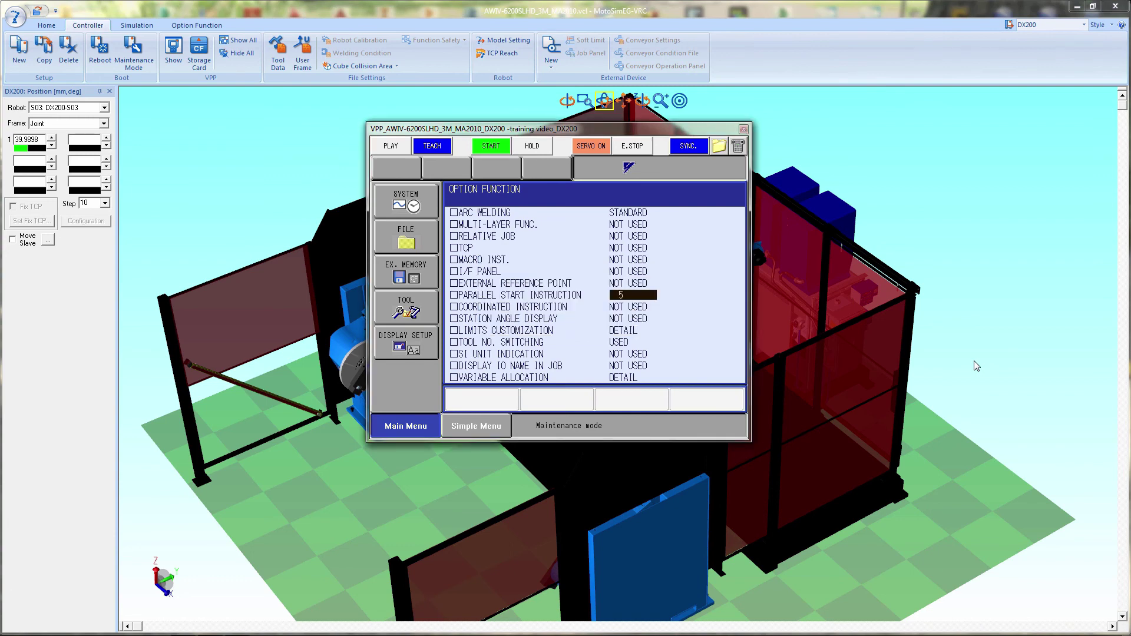
# Set the Coordinated Instruction option to Used and confirm the modification
pyautogui.press('Return')
pyautogui.press('Return')
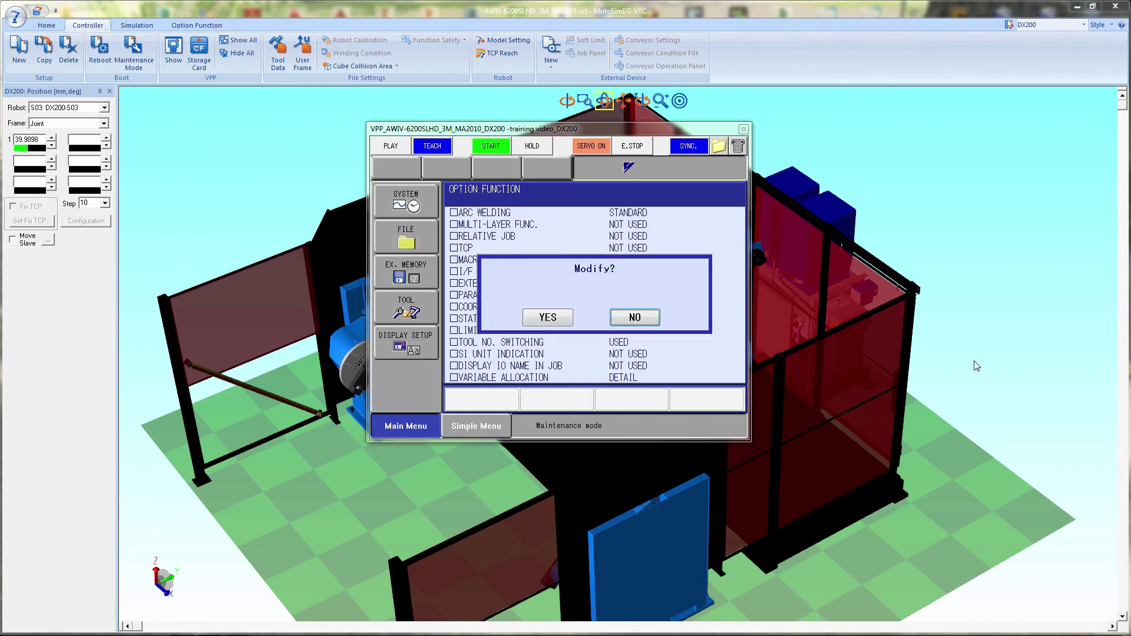
pyautogui.press('Left')
pyautogui.press('Return')
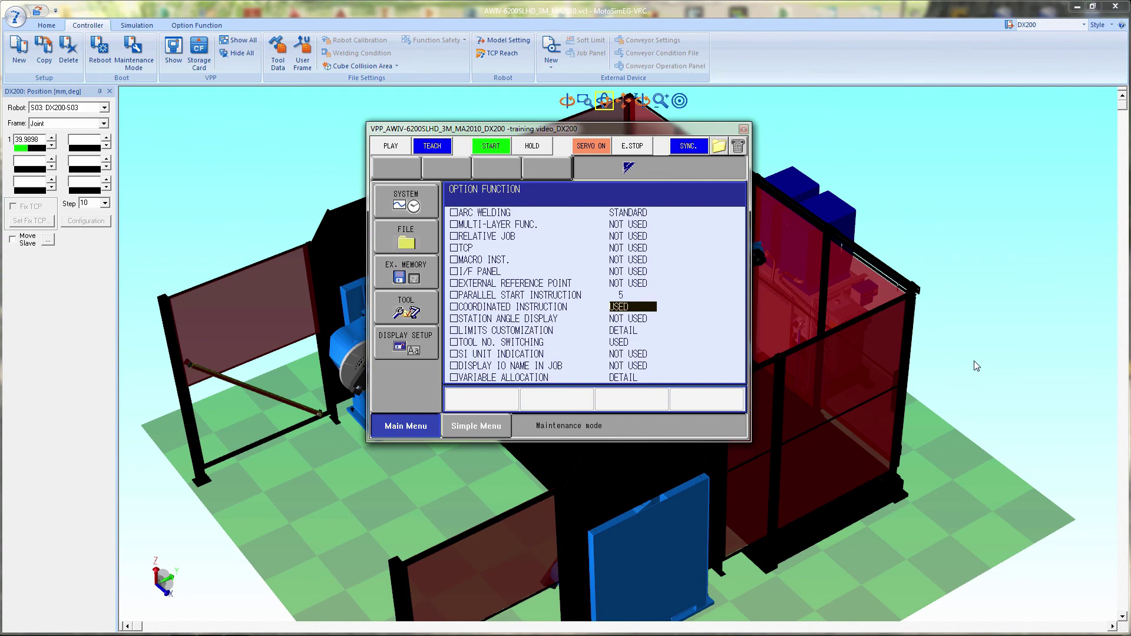
# Set the Extended Controll Group option to Used and confirm the modification
pyautogui.press('Down')
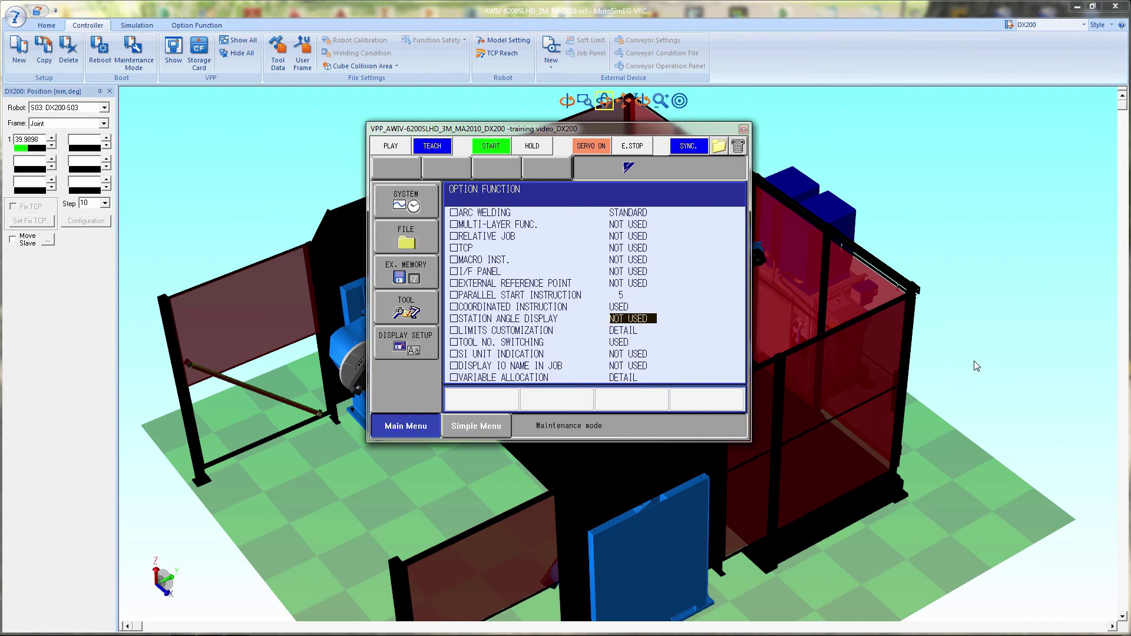
pyautogui.press('Down')
pyautogui.press('Down')
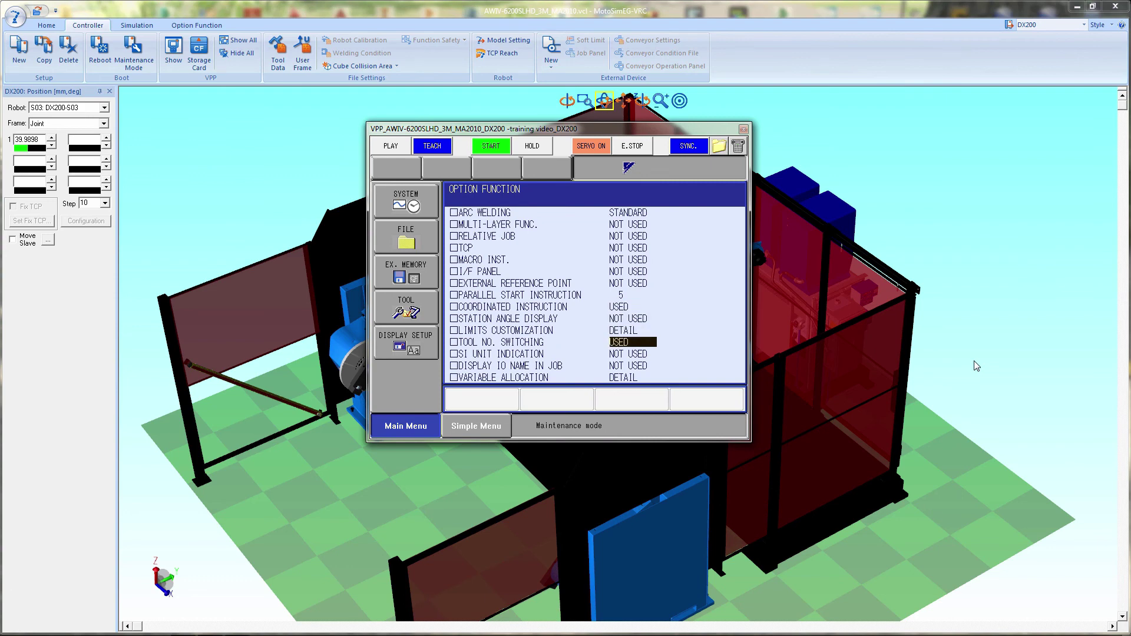
pyautogui.press('Down')
pyautogui.press('Down')
pyautogui.press('Down')
pyautogui.press('Down')
pyautogui.press('Down')
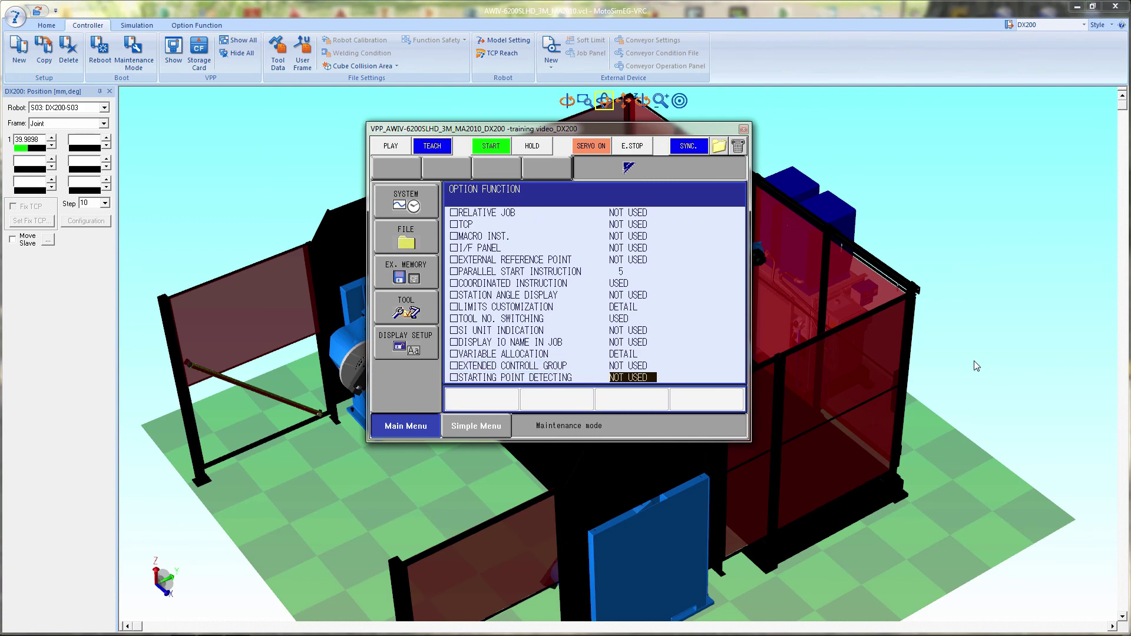
pyautogui.press('Down')
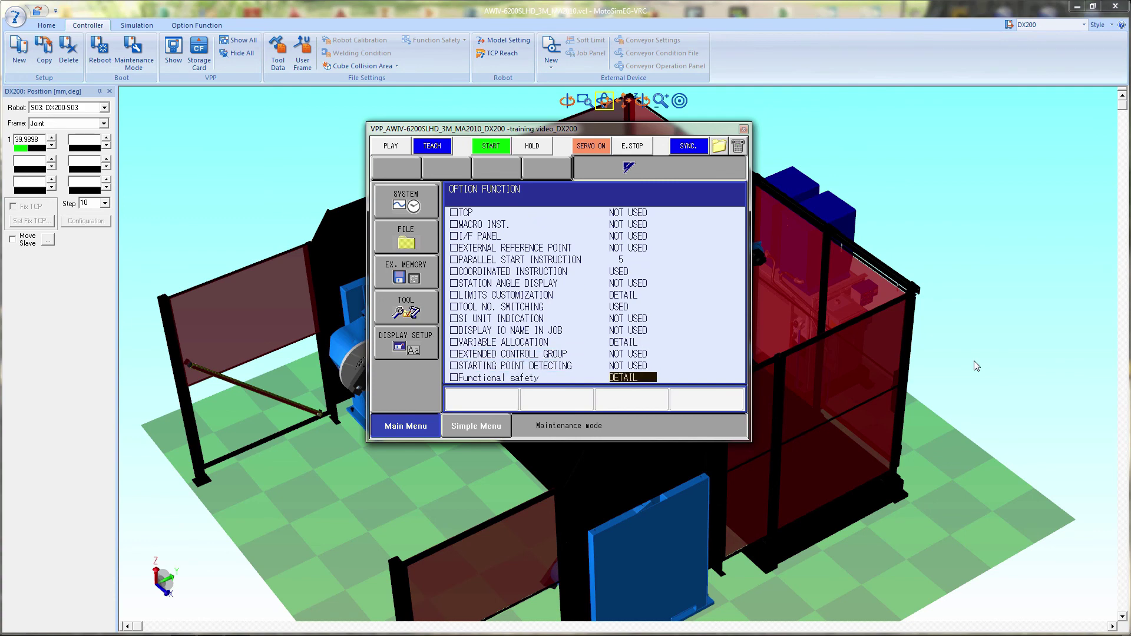
pyautogui.press('Up')
pyautogui.press('Up')
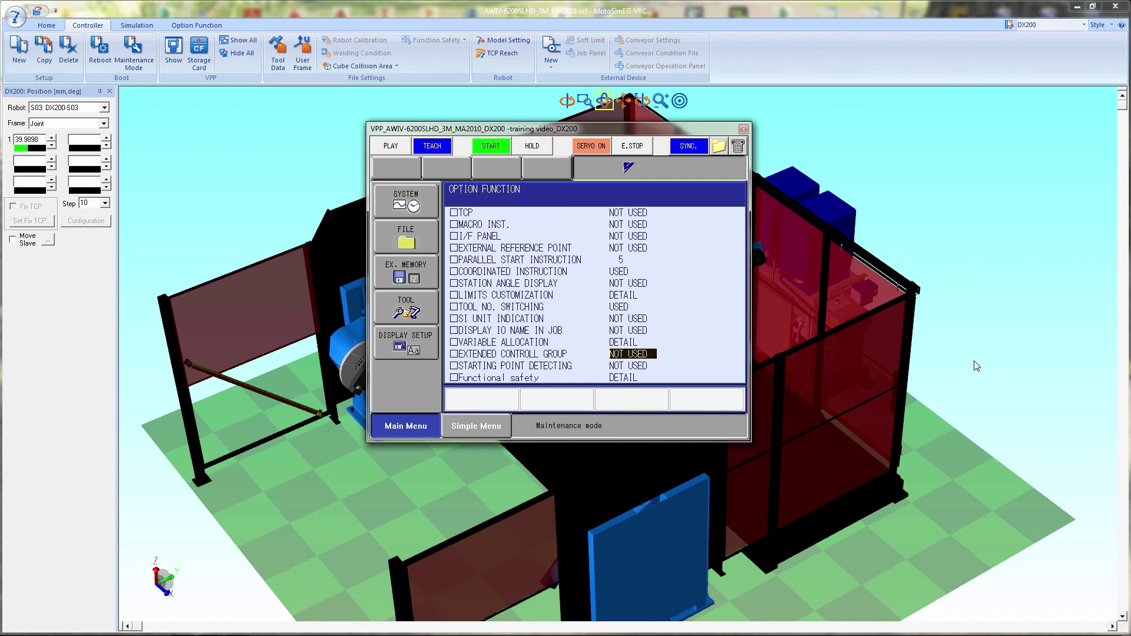
pyautogui.press('Return')
pyautogui.press('Left')
pyautogui.press('Return')
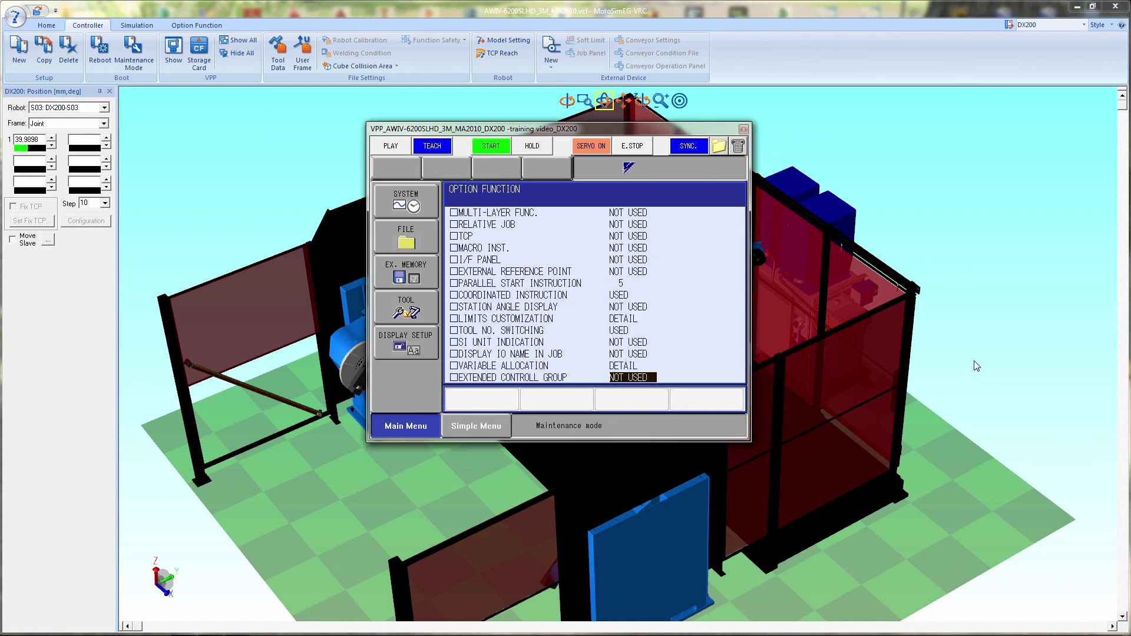
pyautogui.press('Return')
pyautogui.press('Down')
pyautogui.press('Return')
pyautogui.press('Left')
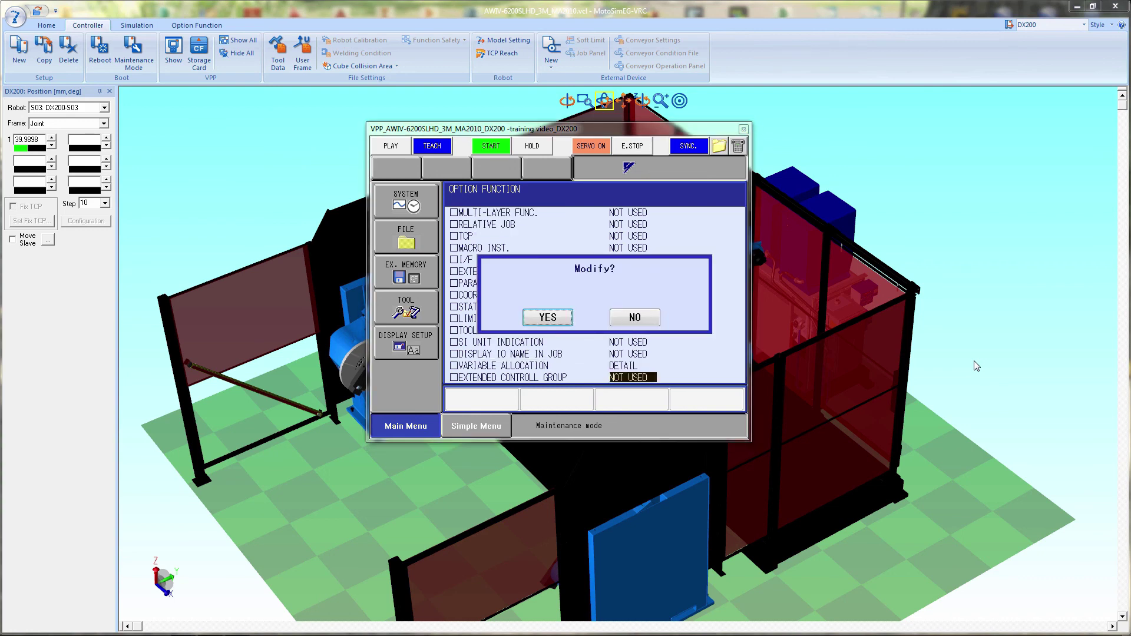
pyautogui.press('Return')
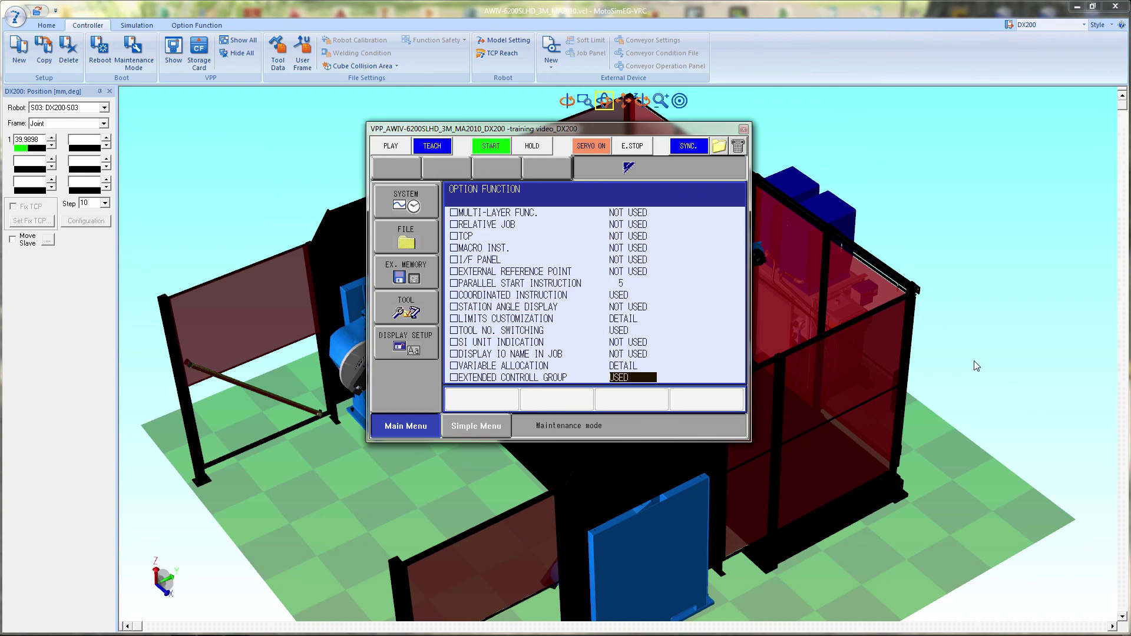
# Review the option function settings from Functional safety back up to Station Angle Display
pyautogui.press('Down')
pyautogui.press('Down')
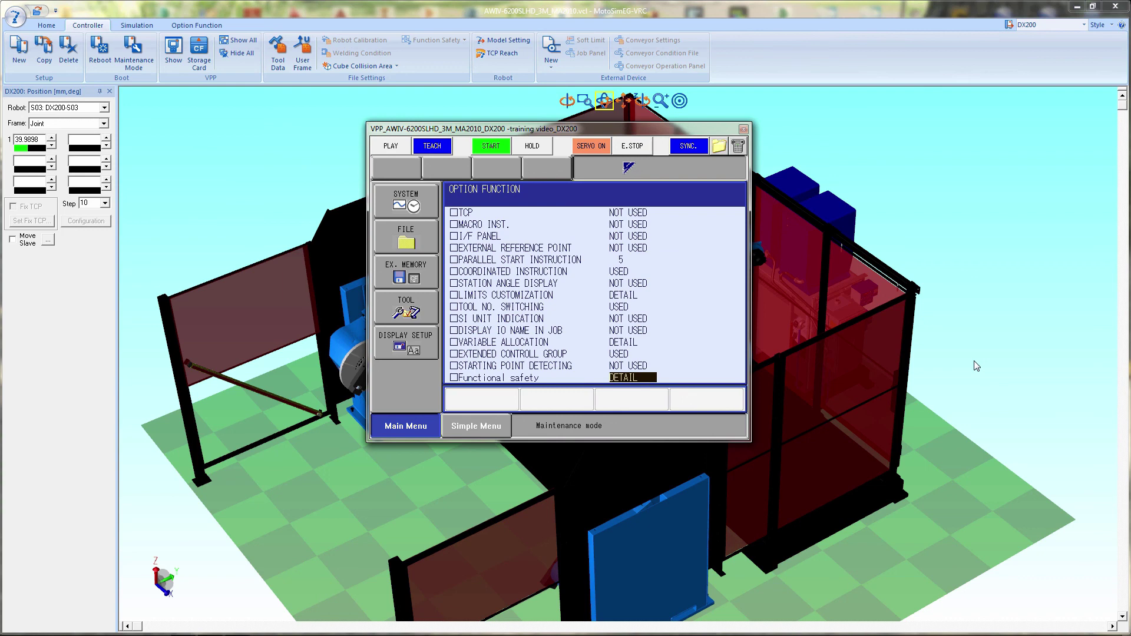
pyautogui.press('Up')
pyautogui.press('Up')
pyautogui.press('Up')
pyautogui.press('Up')
pyautogui.press('Up')
pyautogui.press('Up')
pyautogui.press('Up')
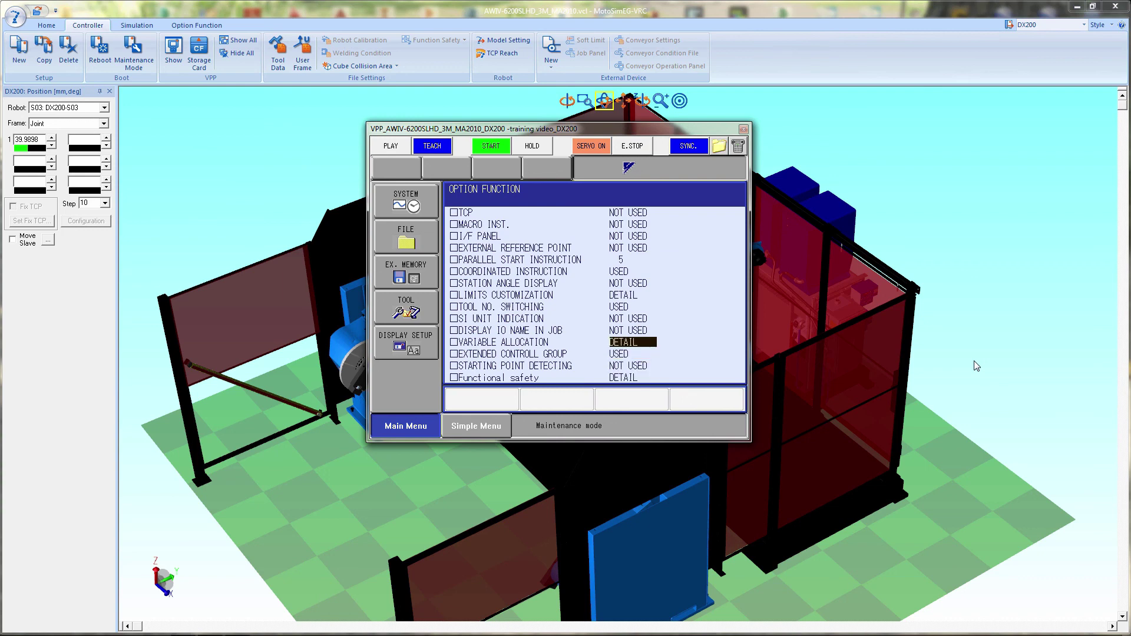
pyautogui.press('Up')
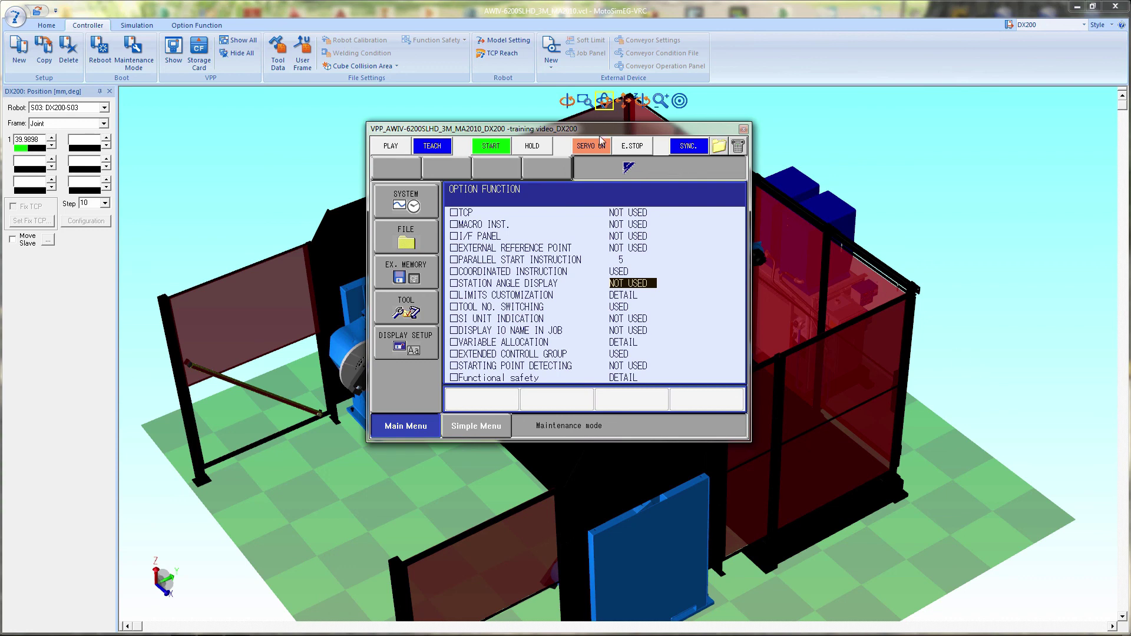
# Move the virtual pendant window aside to uncover the Maintenance Mode dialog
pyautogui.moveTo(589, 125); pyautogui.dragTo(327, 125)
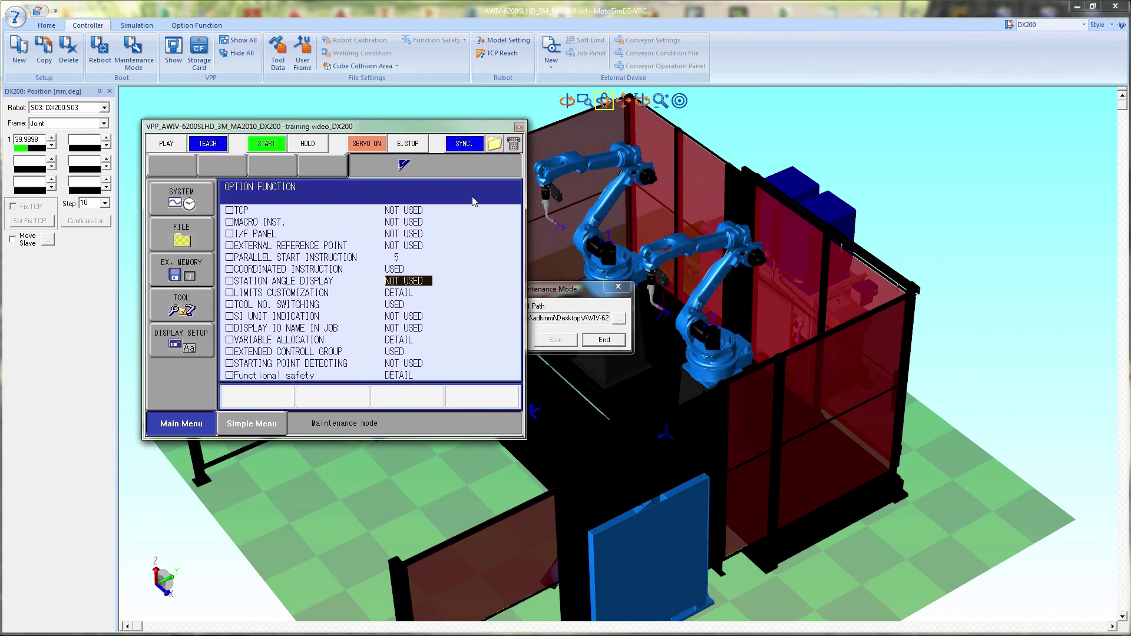